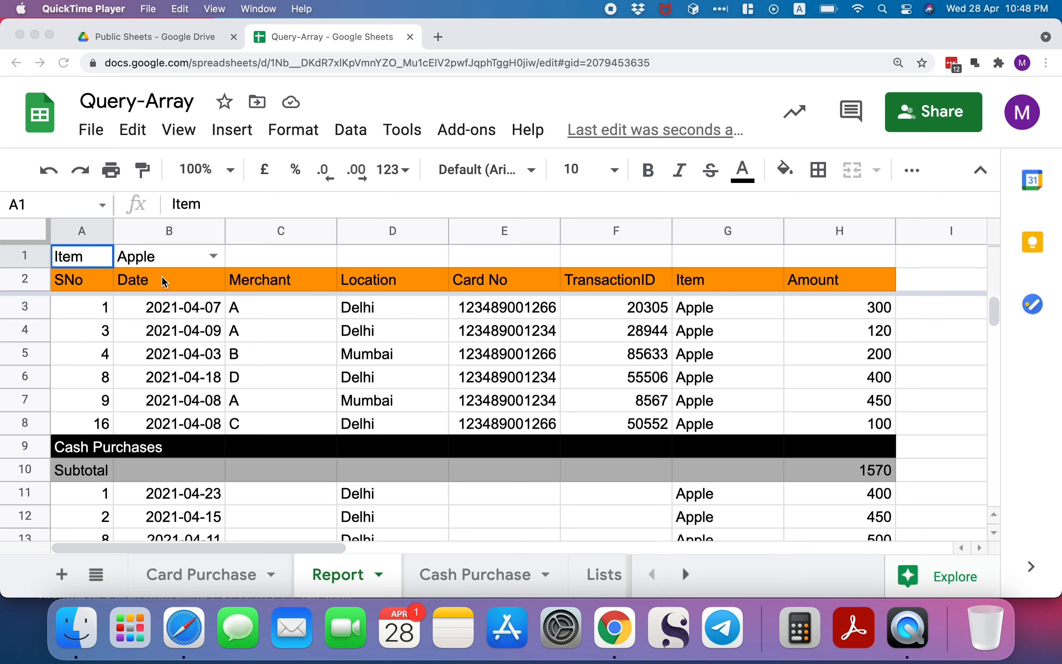
Step: Clear the report's Item filter in B1 to review all card and cash purchases, and filter by Apple again
click(179, 259)
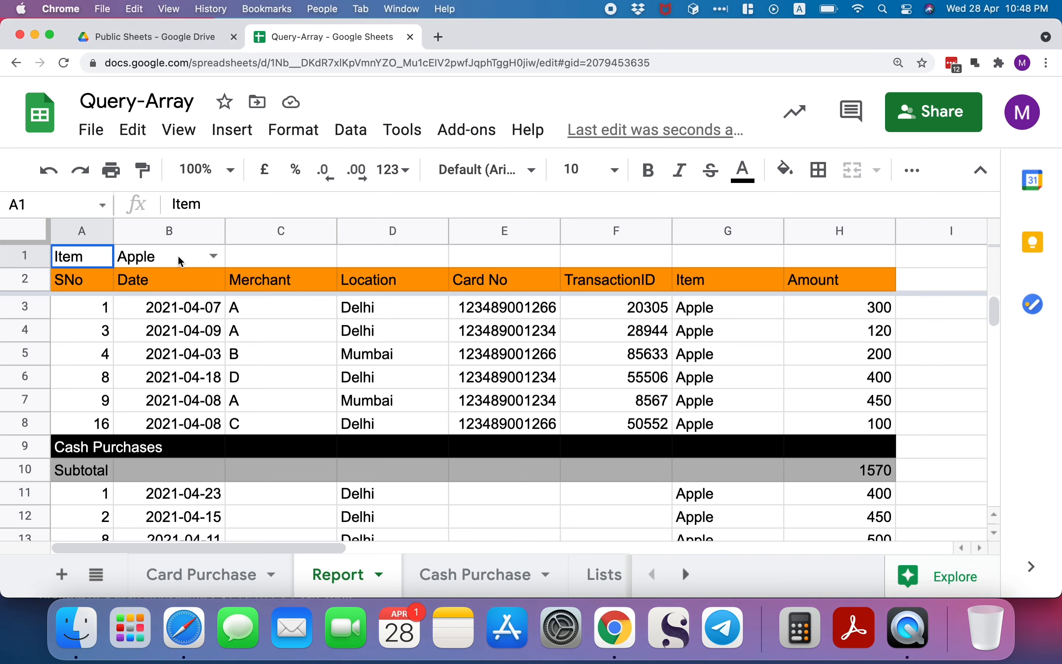
click(180, 261)
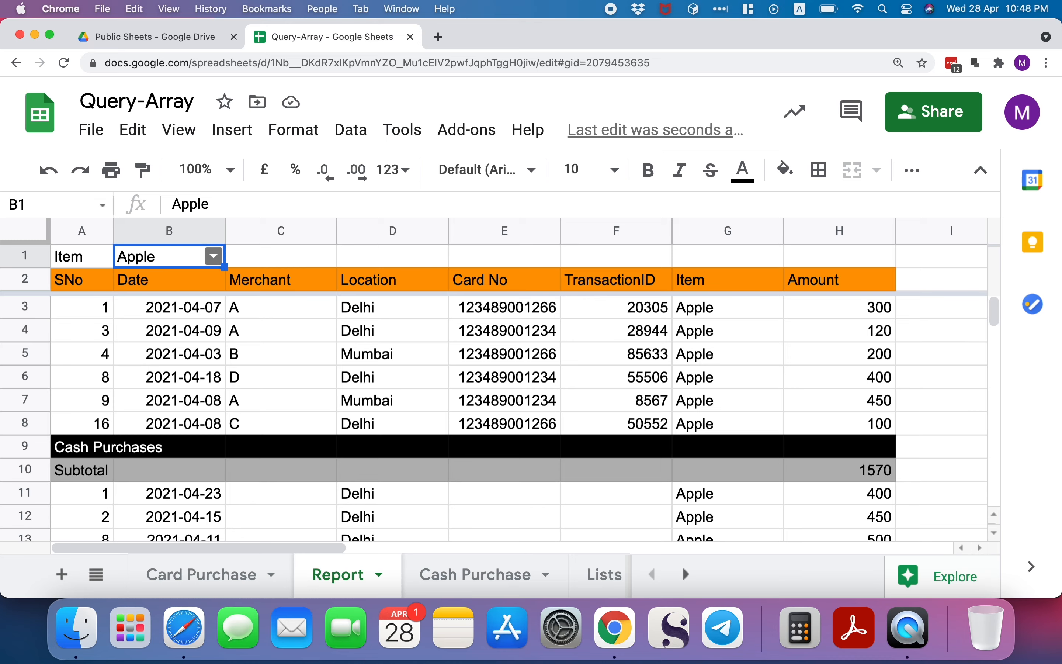
key(Delete)
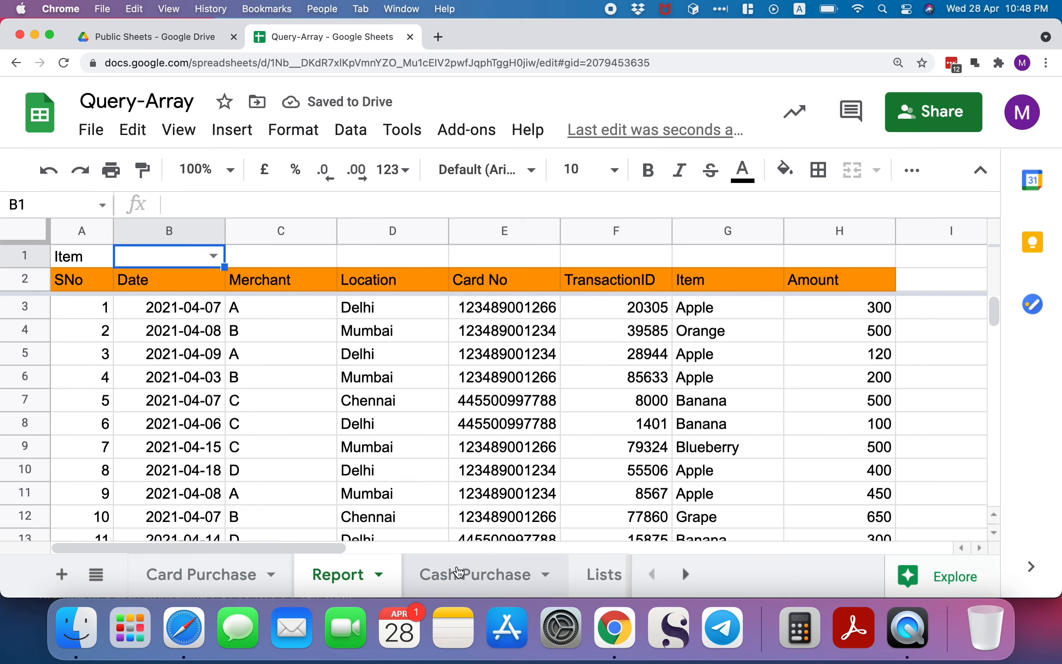
scroll(391, 421, down, 10)
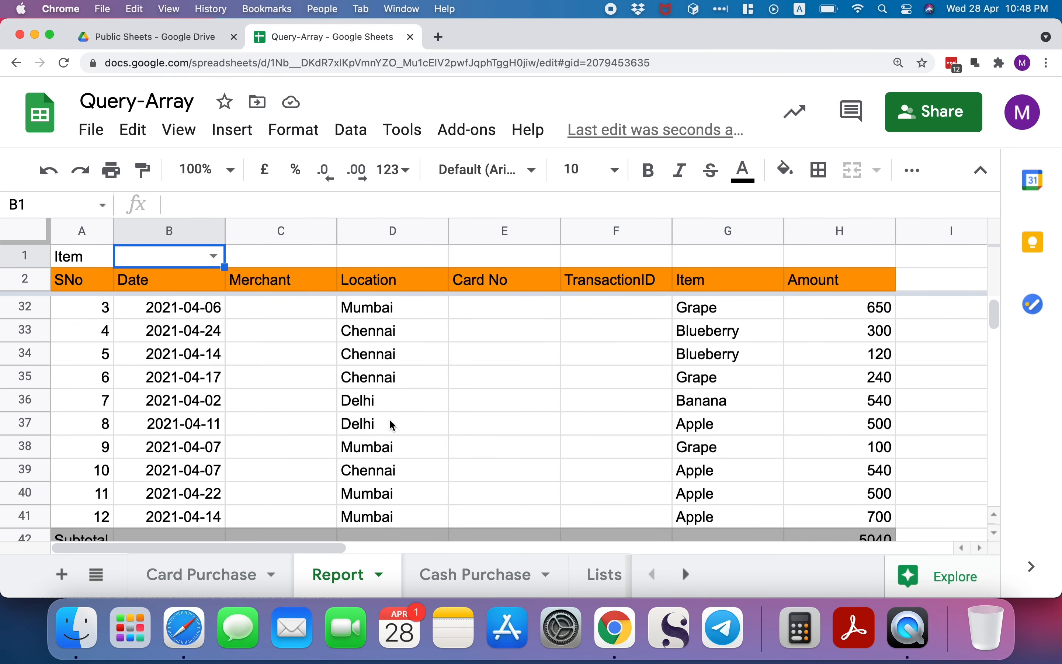
scroll(393, 425, up, 5)
scroll(393, 425, down, 2)
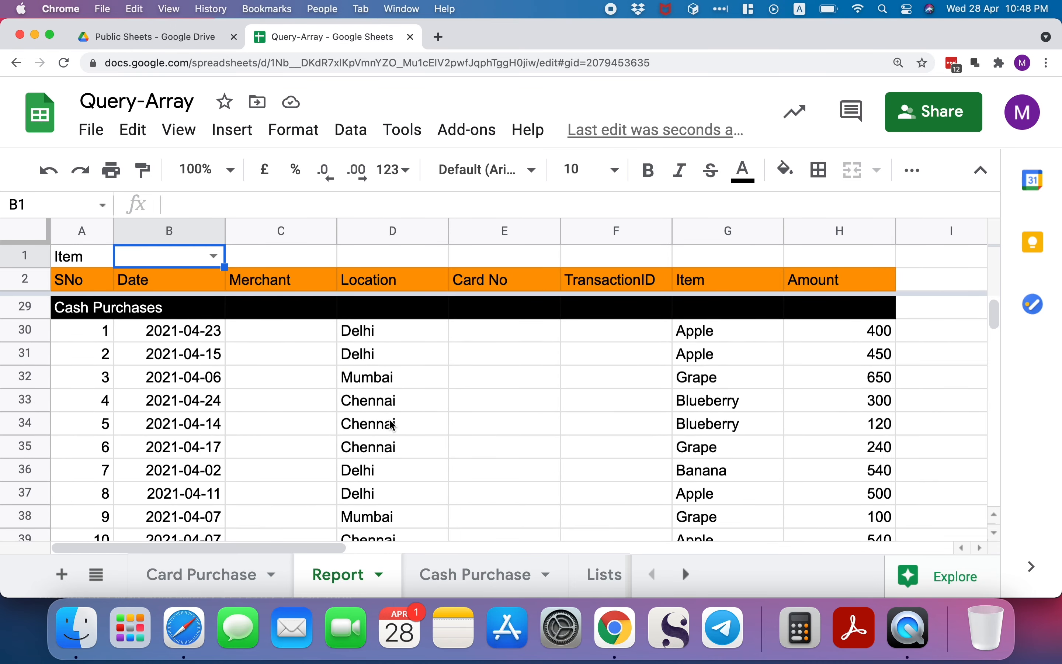
scroll(393, 425, up, 10)
click(214, 256)
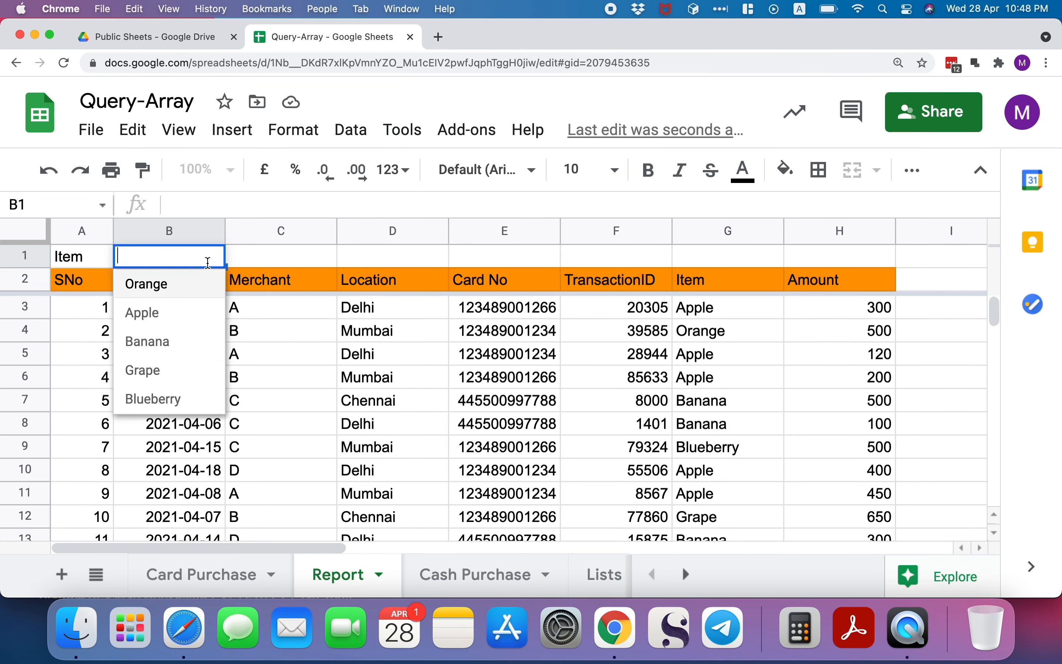
click(183, 310)
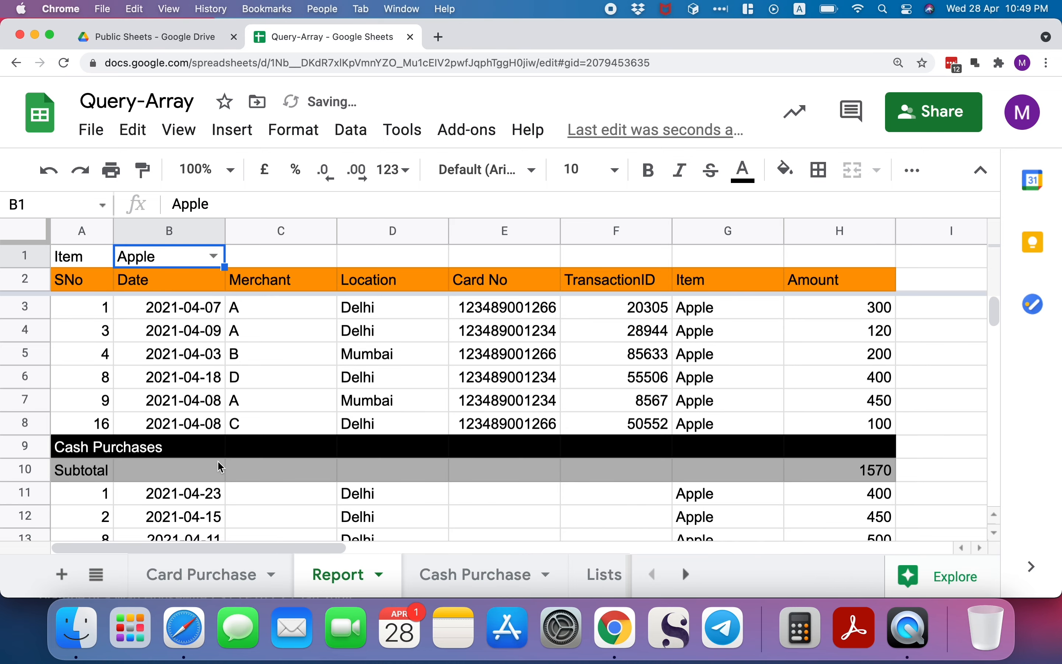
Step: Review the Card Purchase and Cash Purchase source sheets and the combined listing on the Report sheet
click(203, 564)
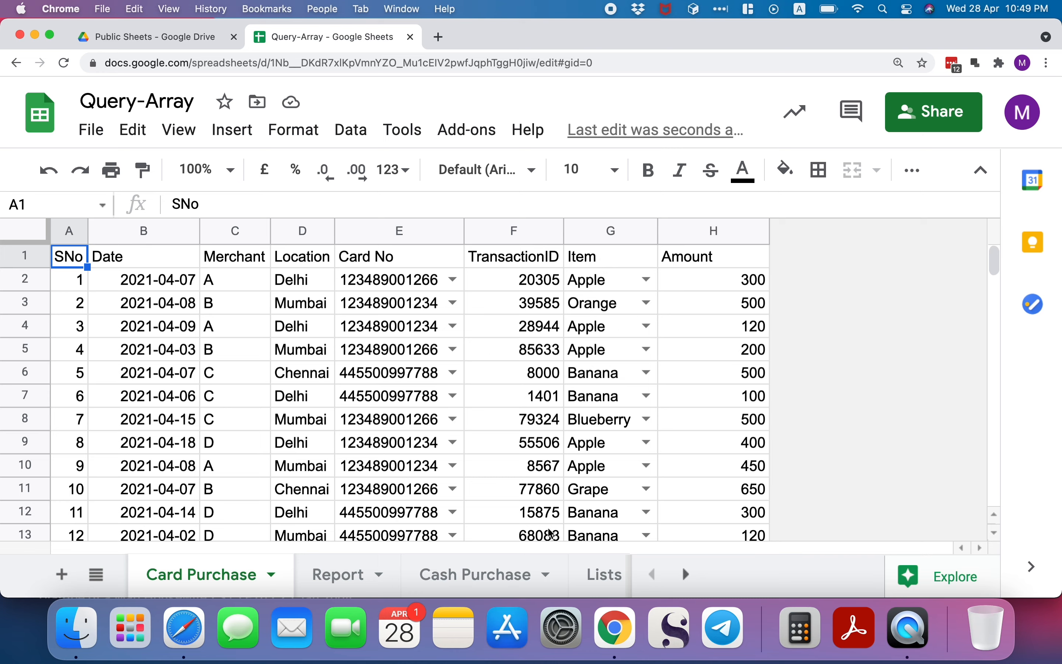
click(474, 573)
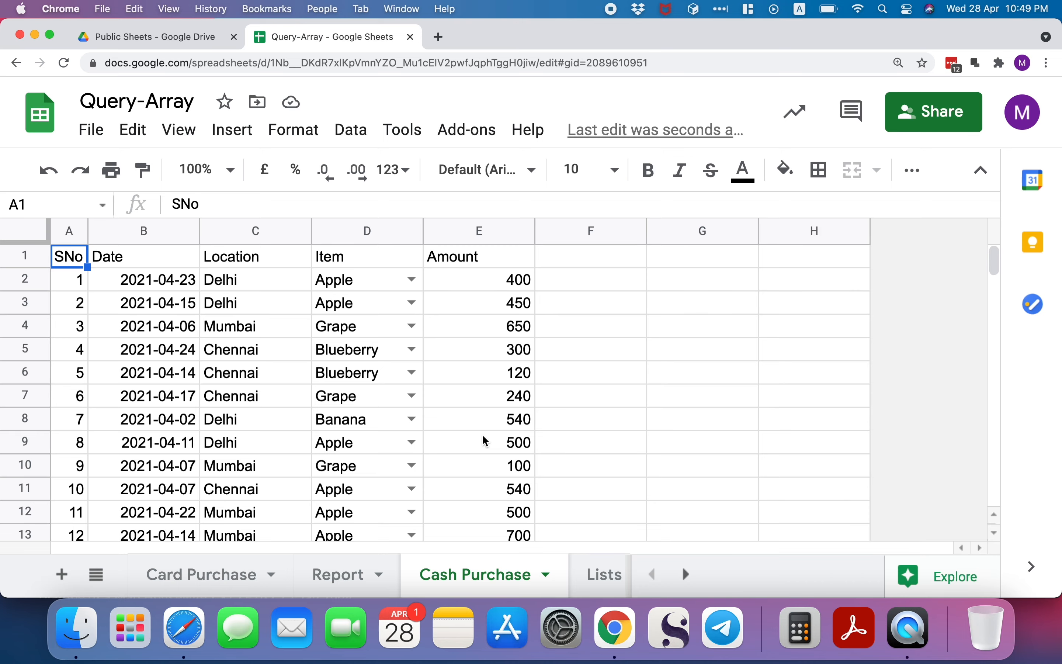
click(331, 574)
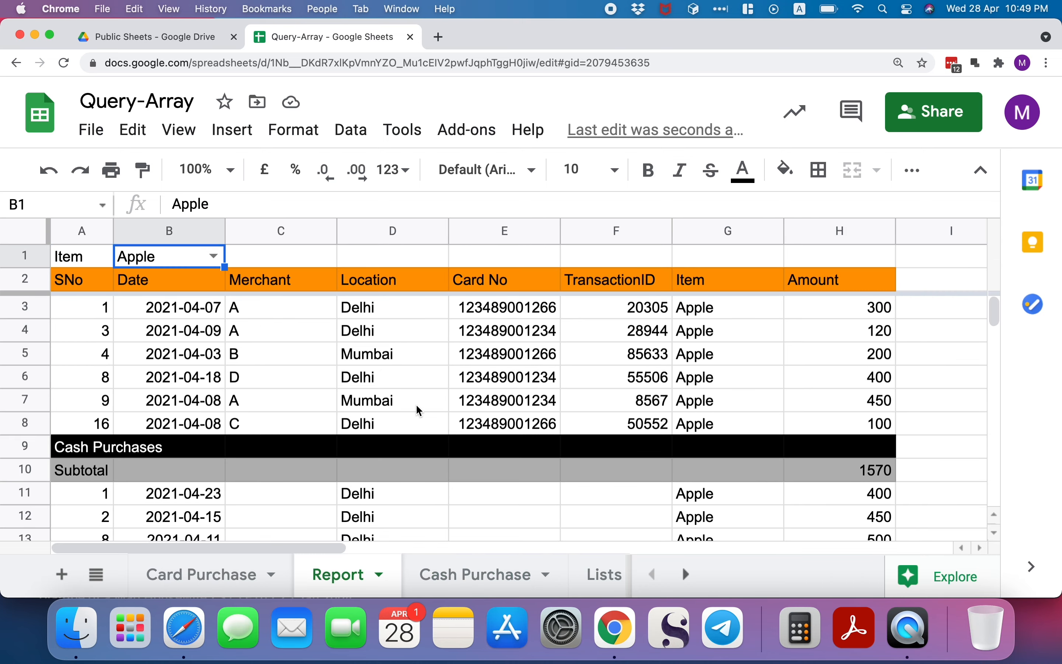
scroll(416, 405, down, 2)
scroll(417, 406, up, 2)
scroll(419, 410, down, 1)
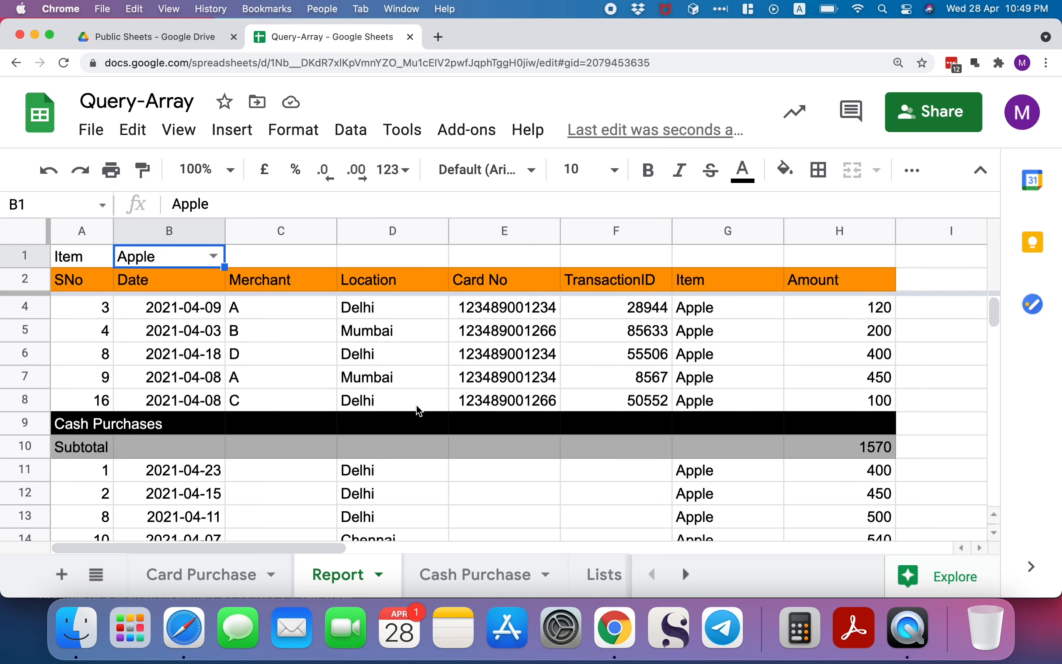
scroll(418, 410, up, 1)
Step: Delete all cell contents of the report on the Report sheet
click(375, 431)
key(super+a)
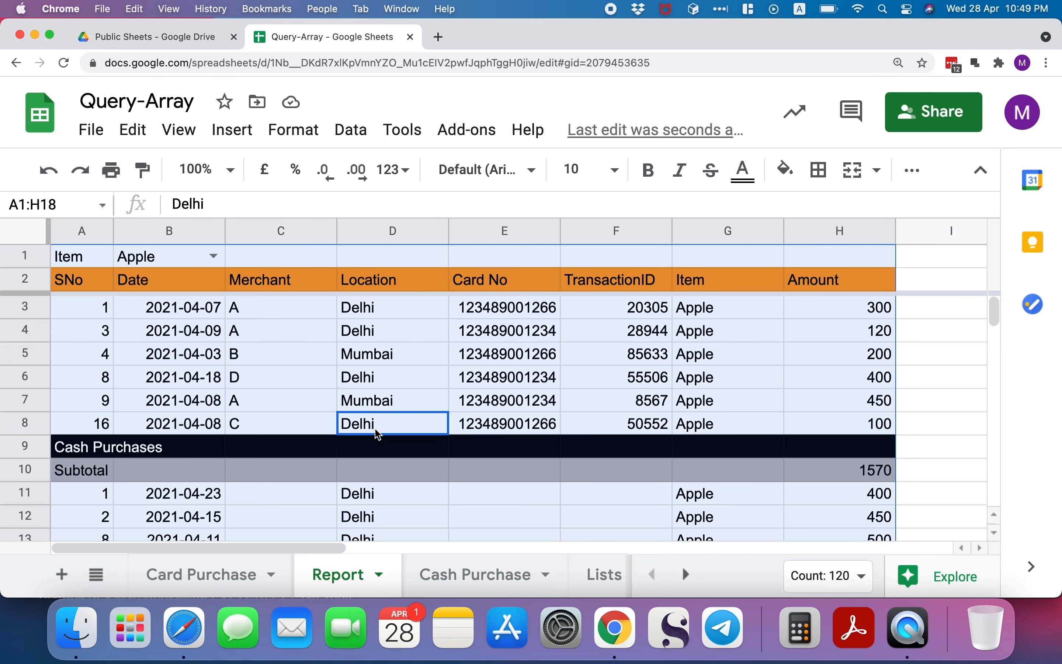
key(Delete)
click(275, 313)
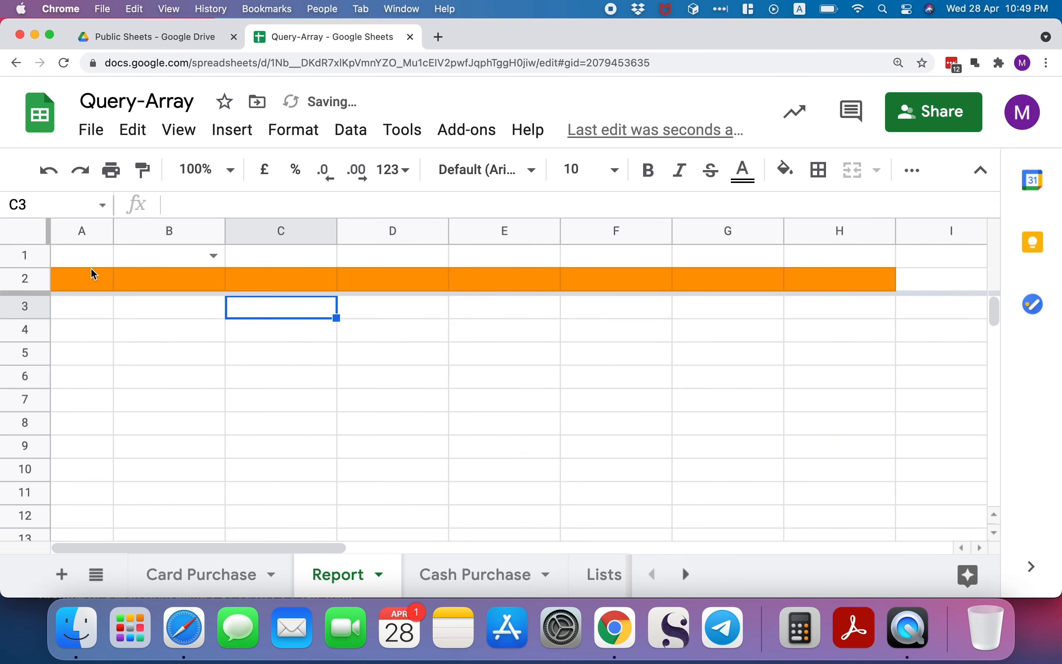
Step: Remove the orange fill color from the former header cells A2:H2
drag(94, 274, 749, 264)
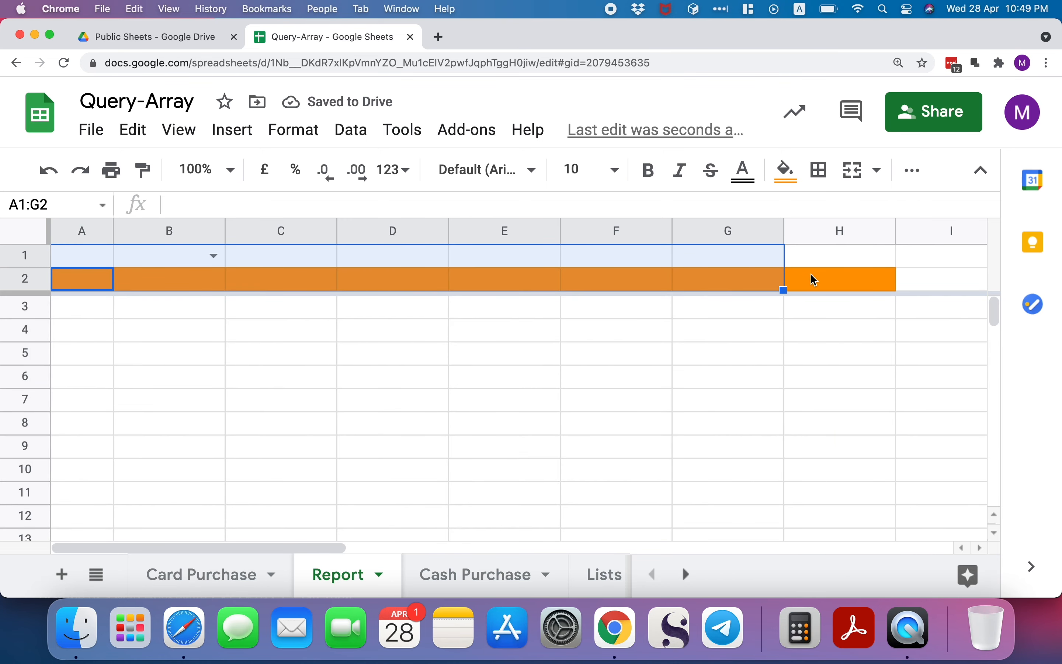
drag(814, 281, 813, 279)
click(799, 171)
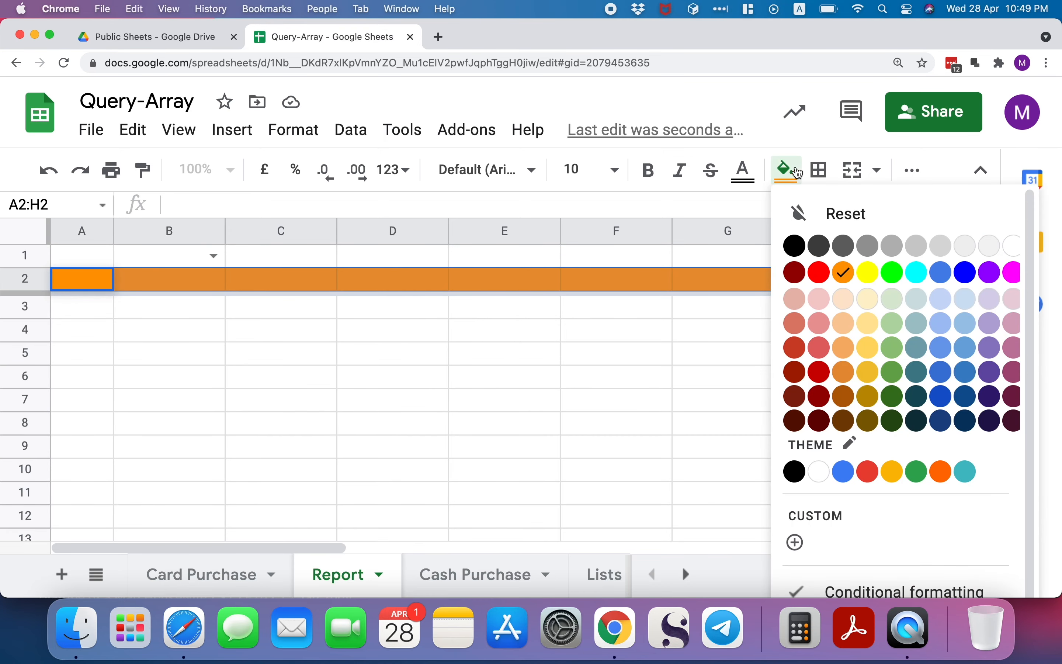
click(863, 212)
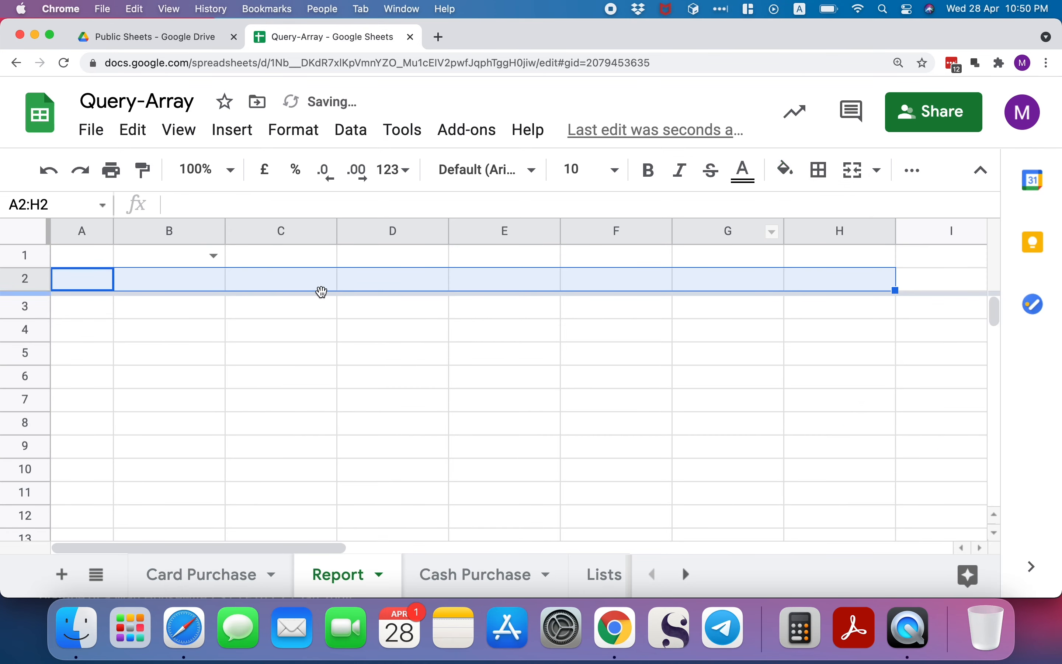
click(192, 131)
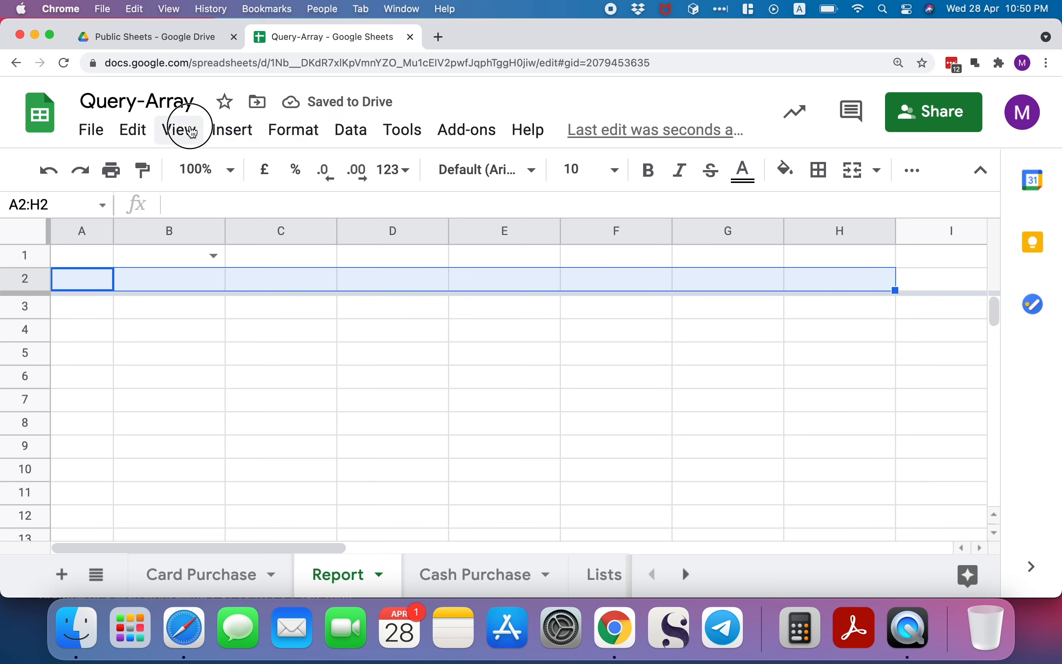
mouse_move(254, 187)
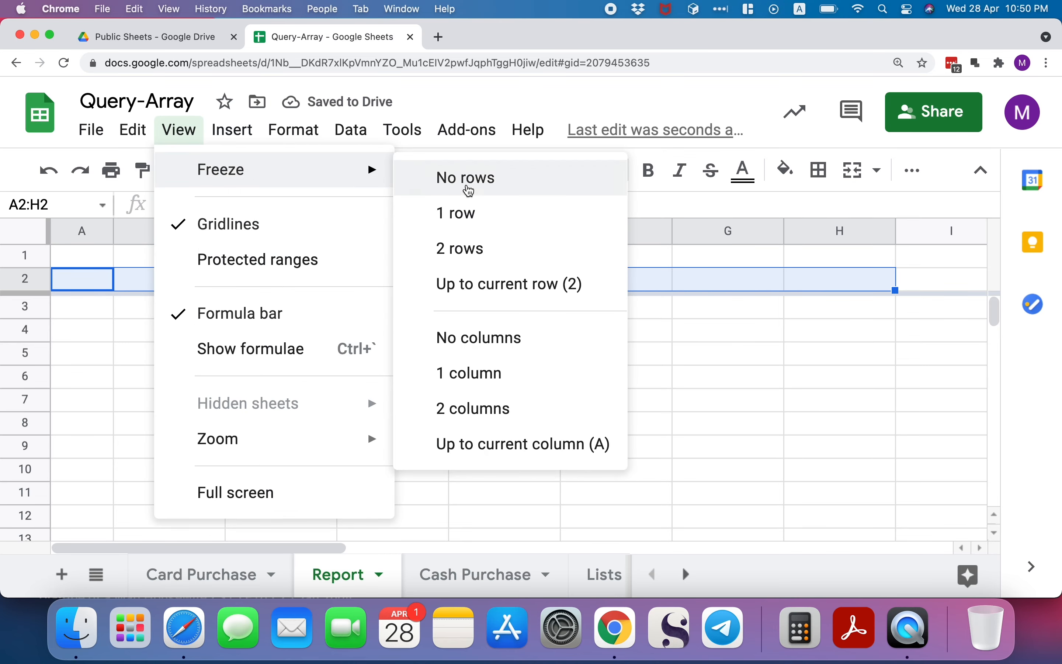
click(102, 353)
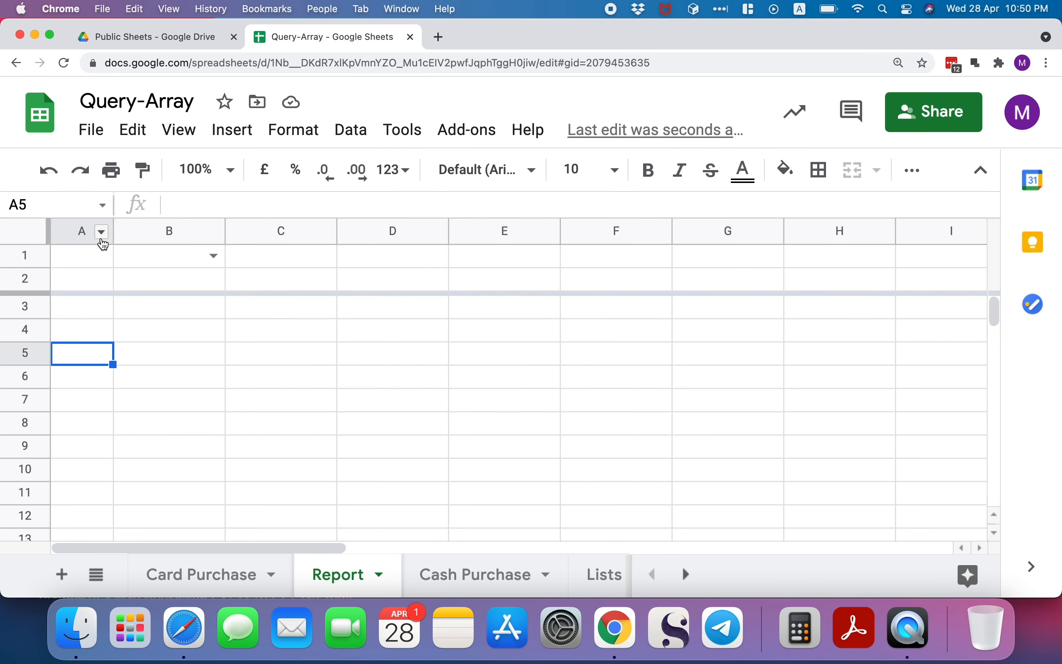
Step: Enter the label Item in cell A1, beside the empty drop-down cell
click(211, 255)
click(246, 257)
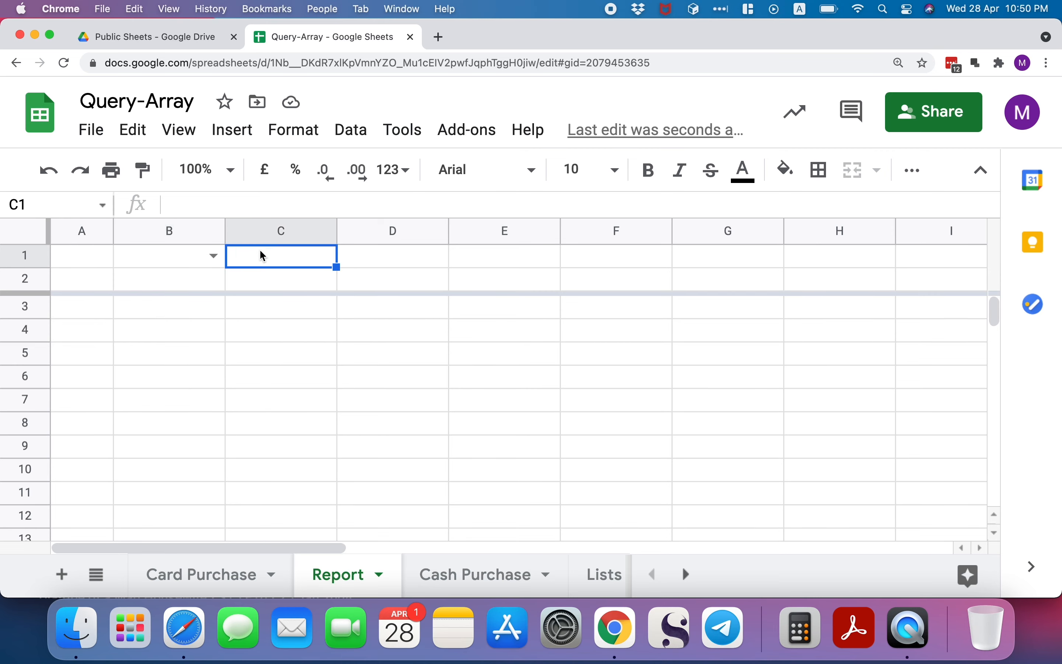
click(160, 256)
click(100, 256)
text(Item)
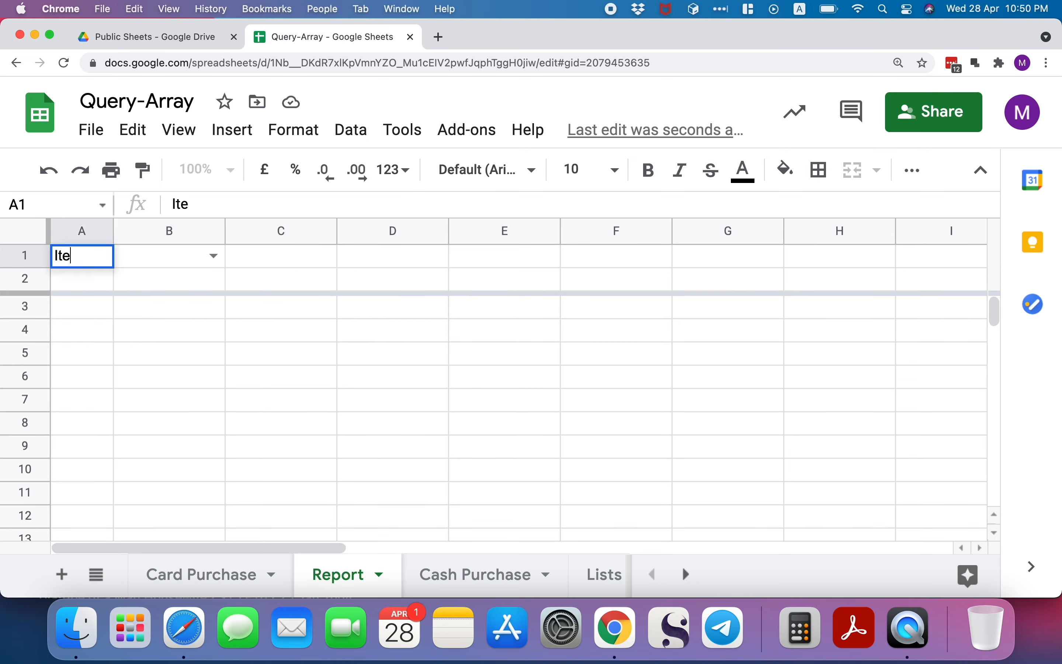
key(Return)
Step: Enter the horizontal array formula ={1,2,3,4} in cell A3
key(Down)
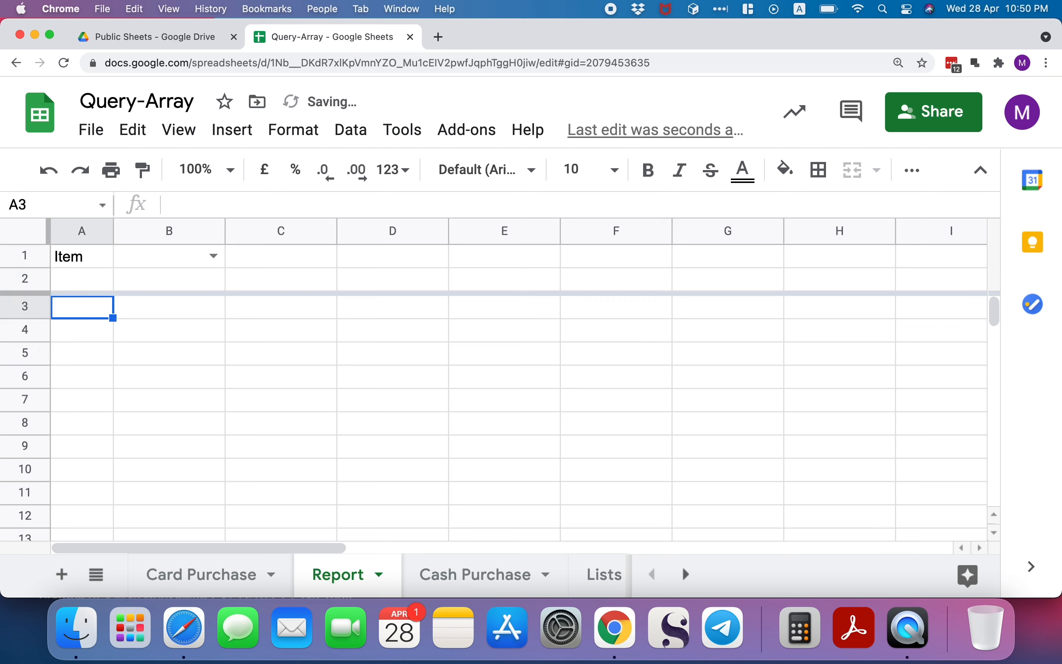
text(={)
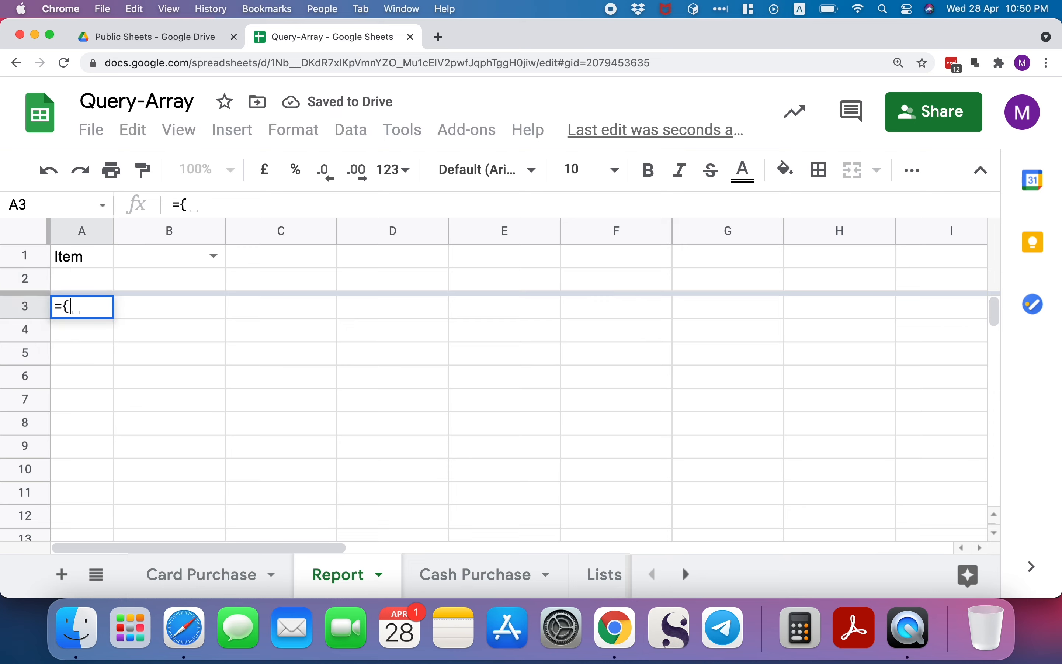
text(1,2,)
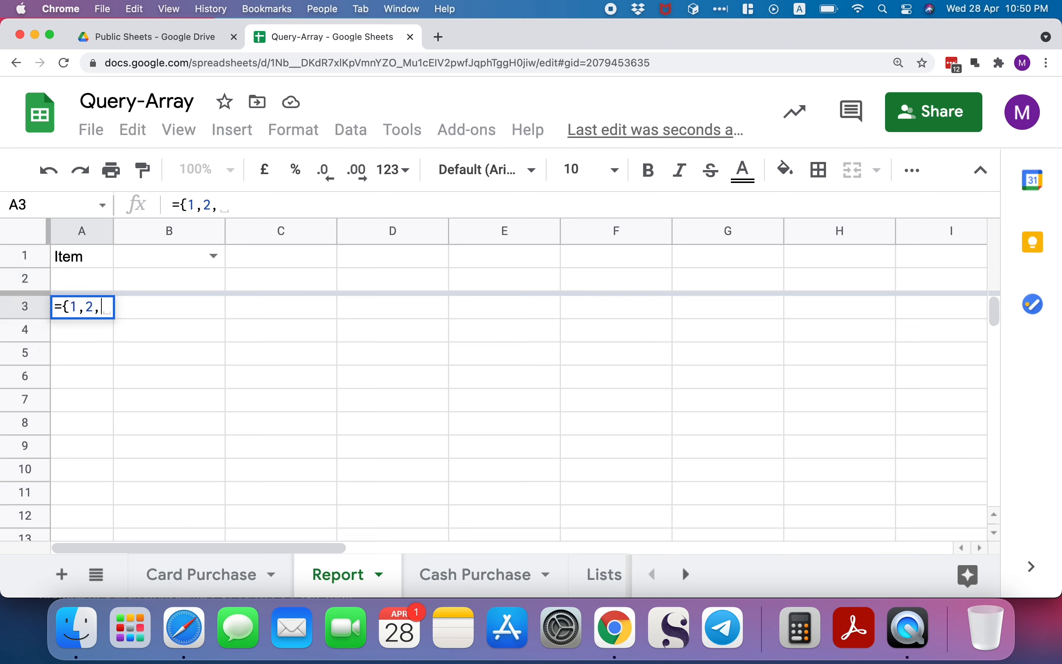
text(3,4})
key(Return)
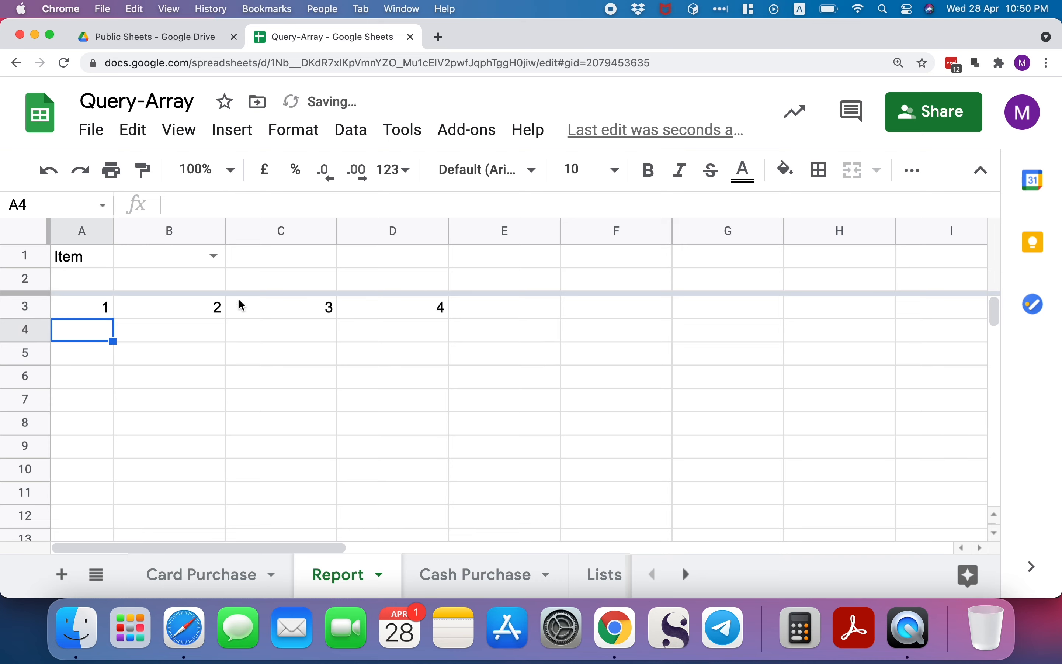
Step: Enlarge the formula bar and replace the formula in A3 with the vertical array ={1;2;3;4}
click(93, 310)
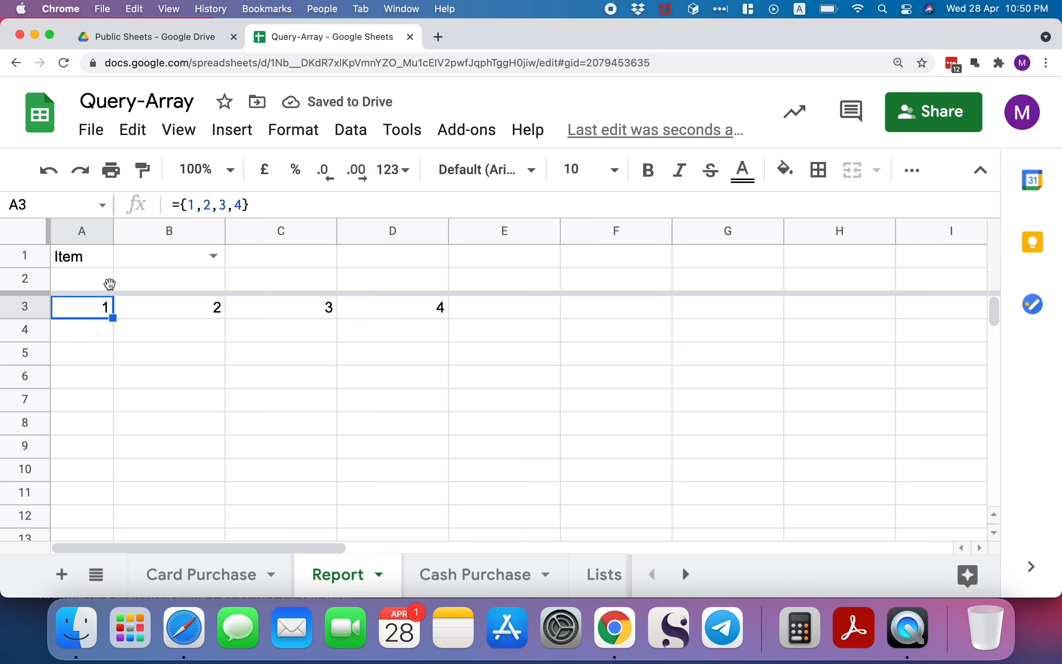
drag(231, 214, 220, 276)
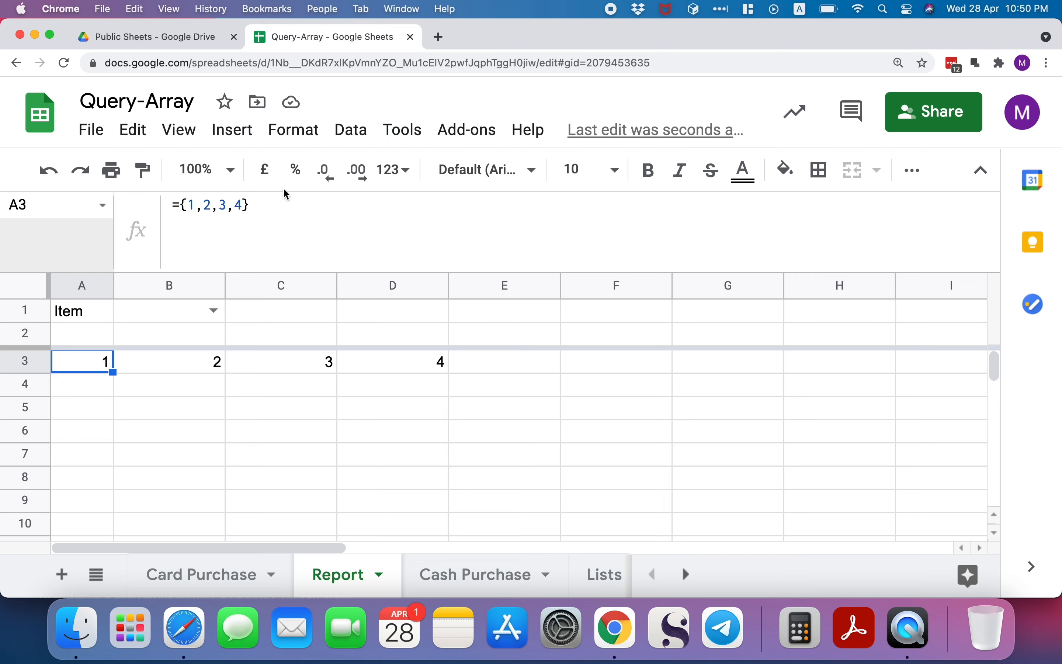
click(280, 206)
key(super+a)
text(={)
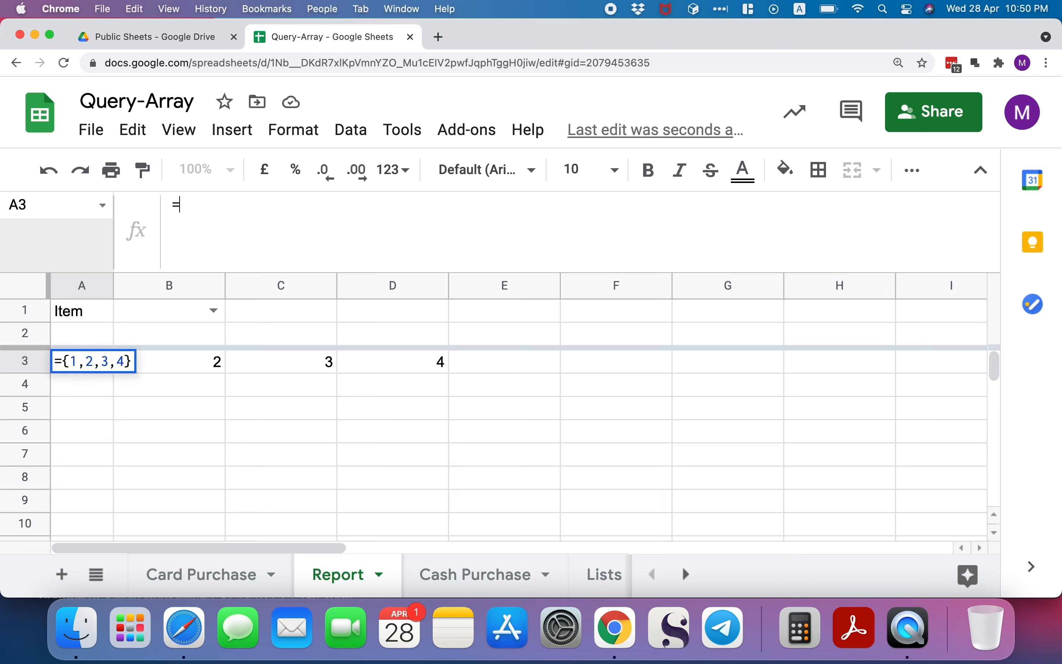
text(1;)
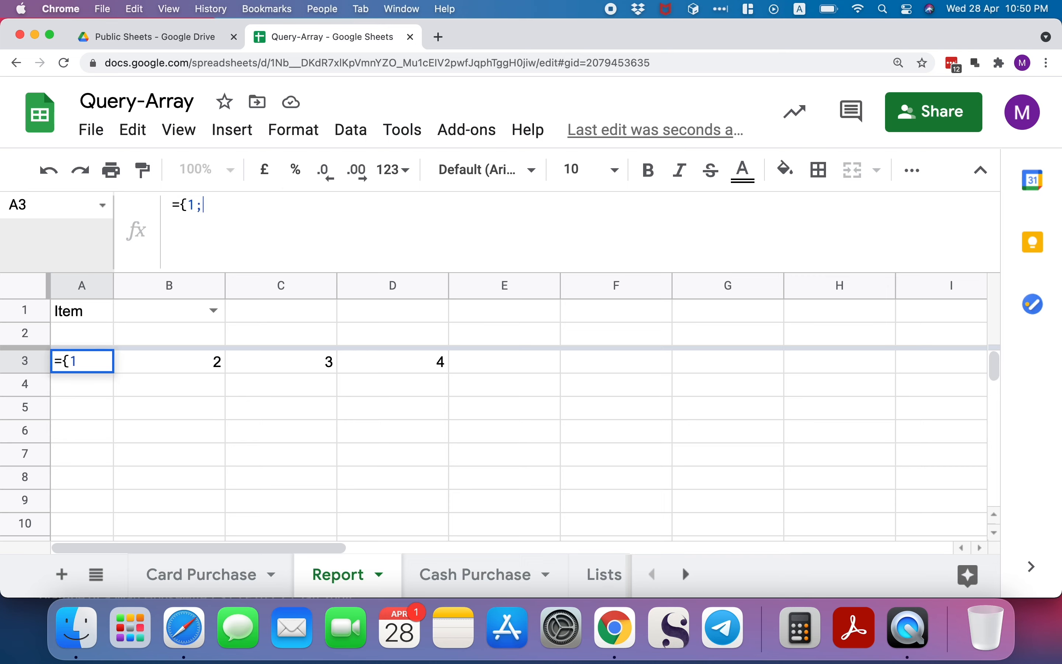
text(2;3;4)
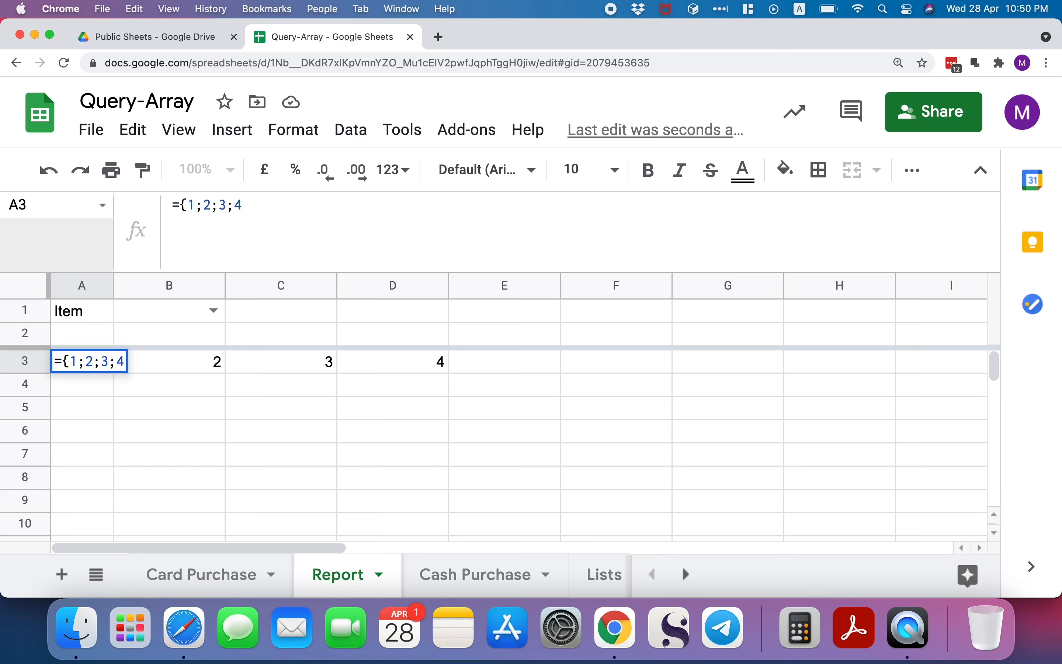
text(})
key(Return)
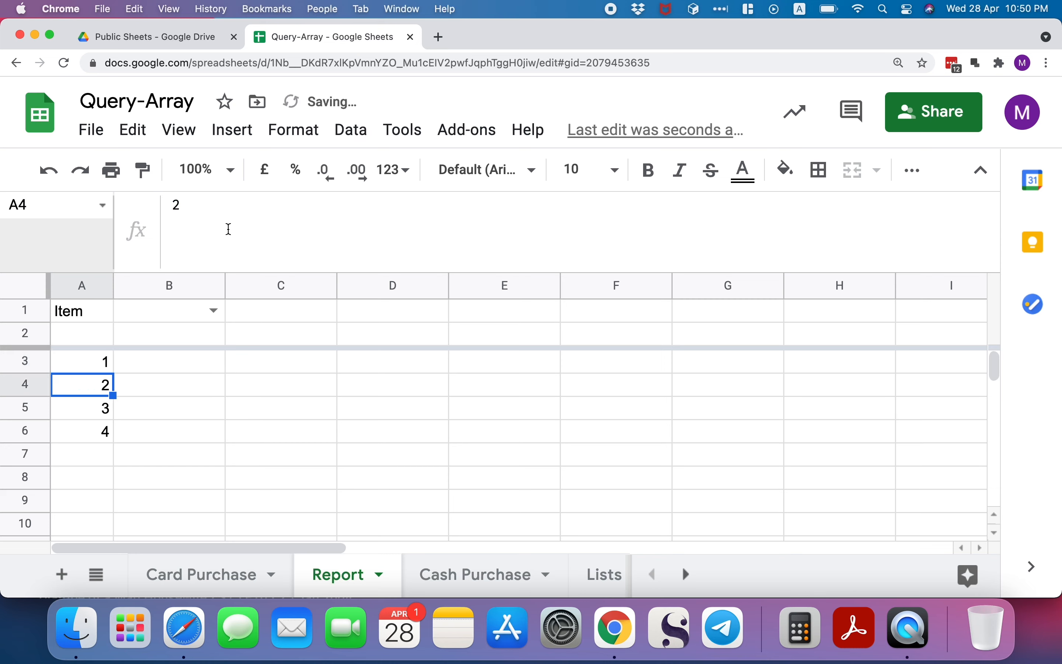
Step: Replace the formula in A3 with the nested two-row, two-column array ={{1,2};{3,4}}
click(76, 361)
drag(189, 204, 245, 202)
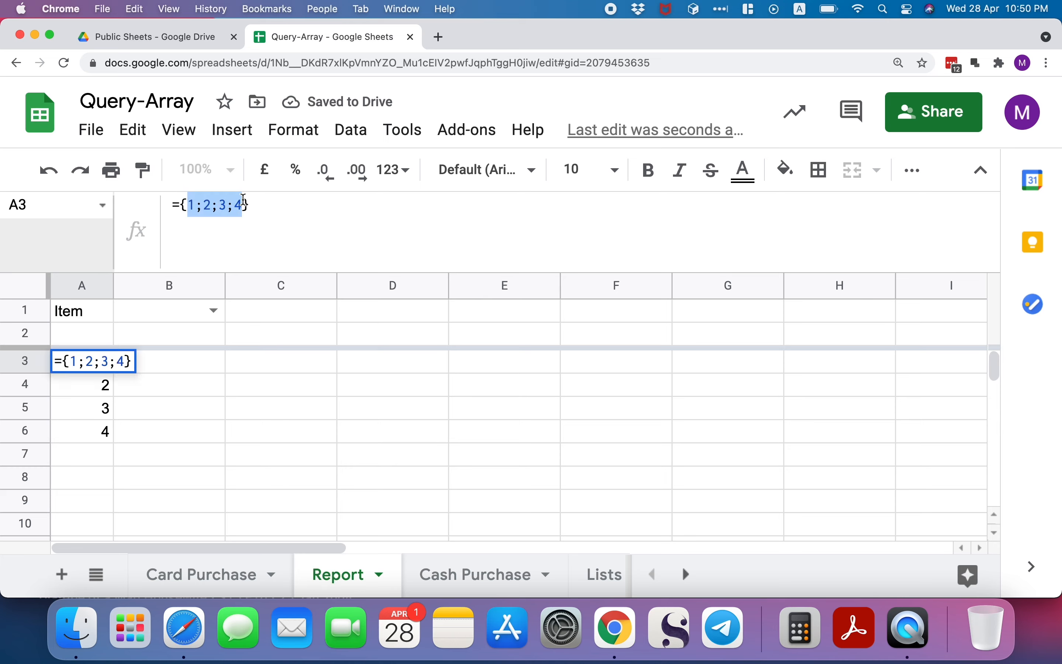
key(BackSpace)
text({})
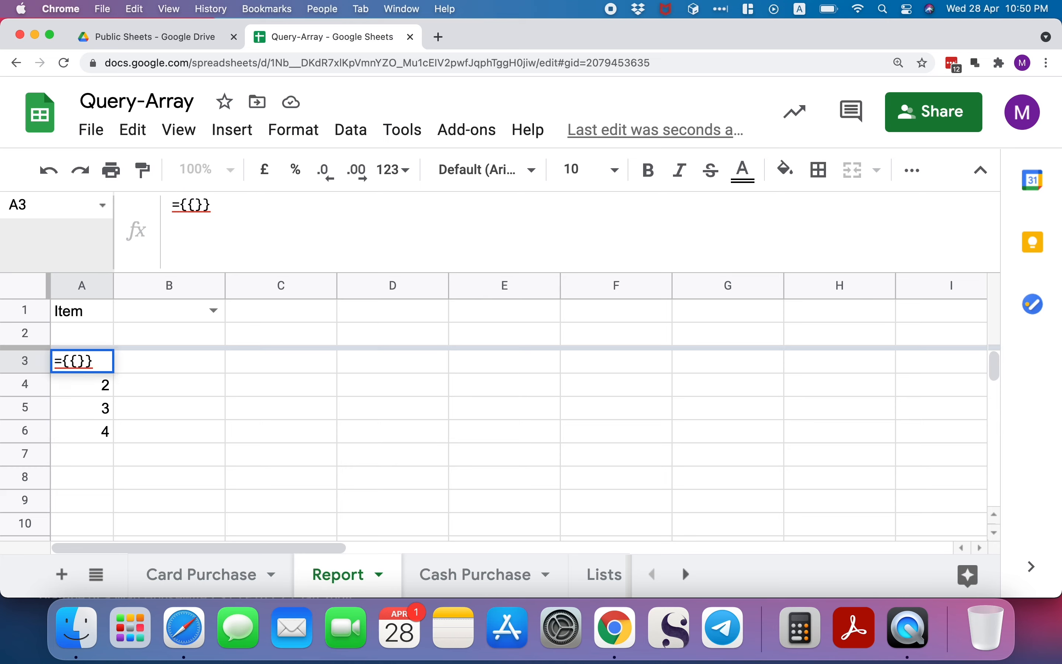
text(1,2)
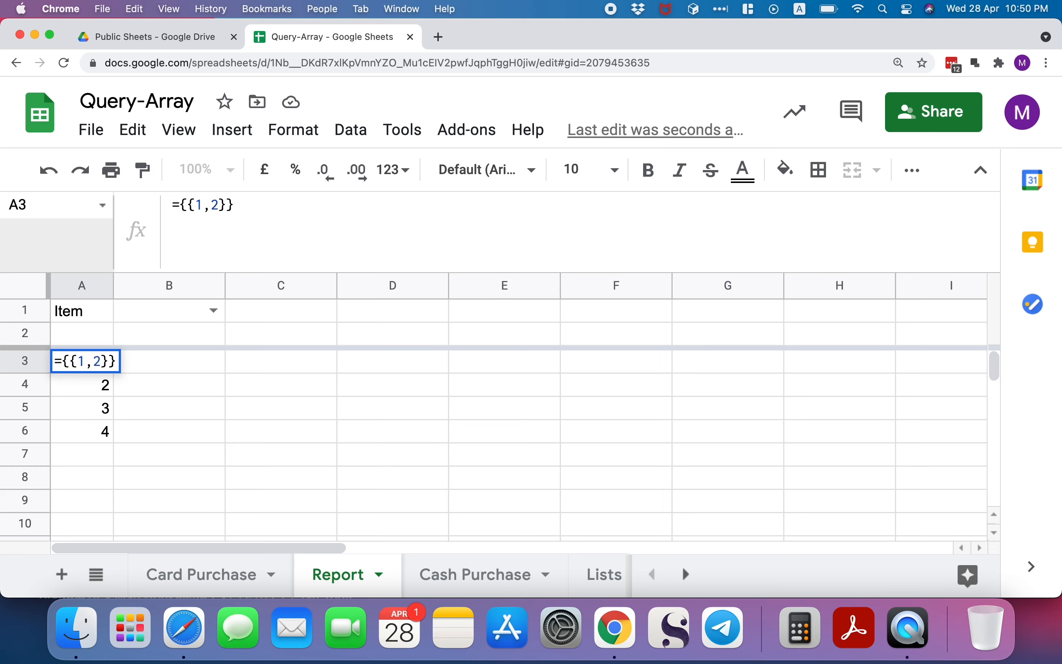
text(;{3)
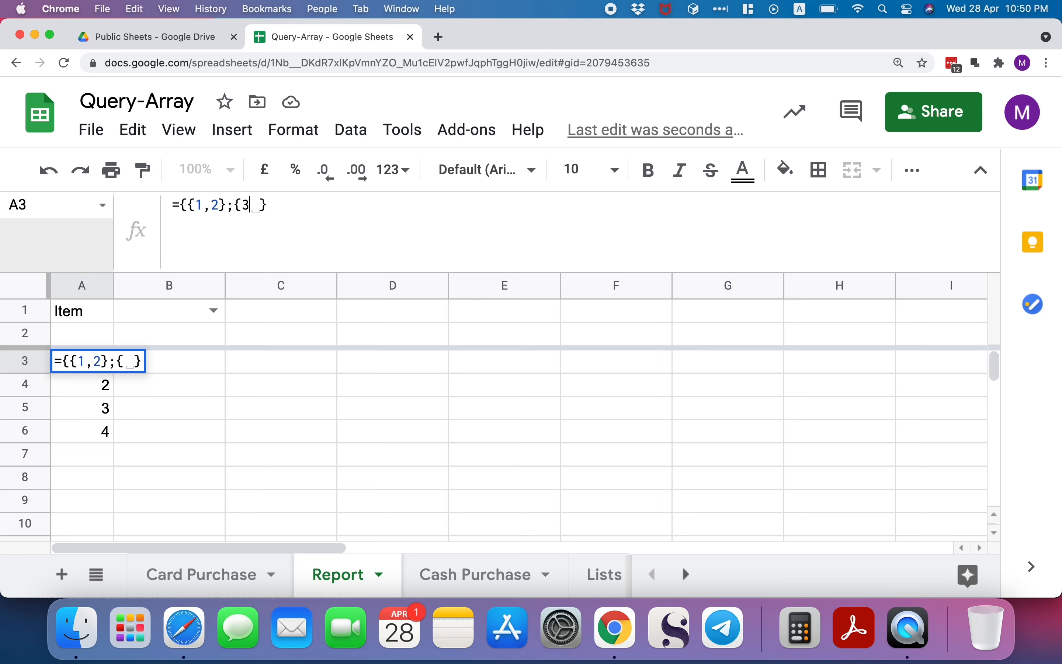
text(,4})
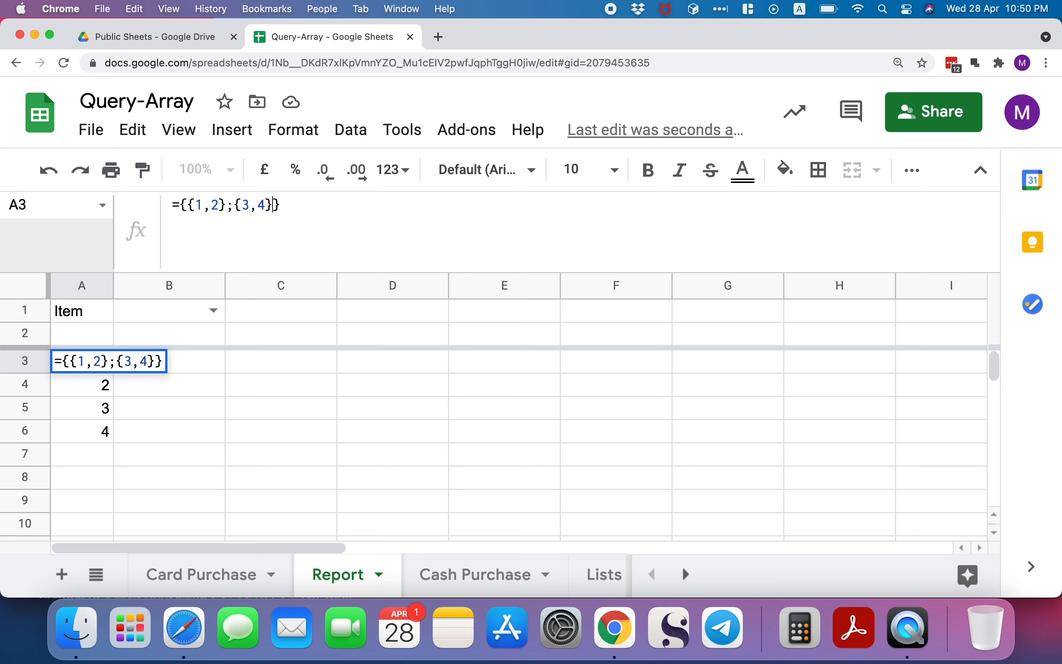
key(Return)
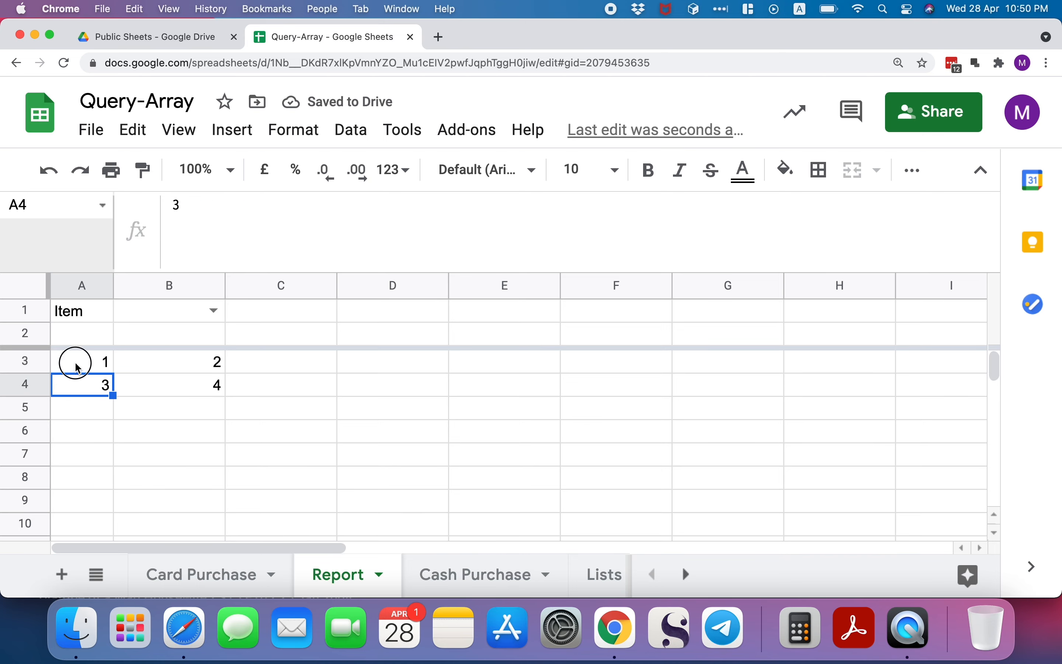
Step: Clear the sample array from cells A3:B4
drag(76, 360, 149, 399)
text(\)
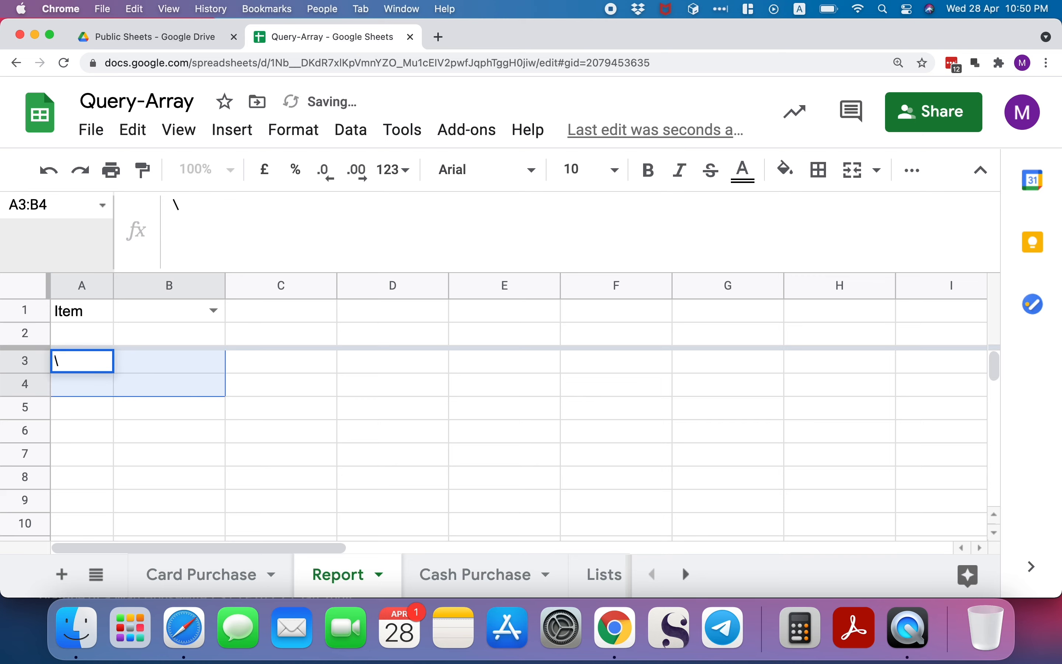
key(BackSpace)
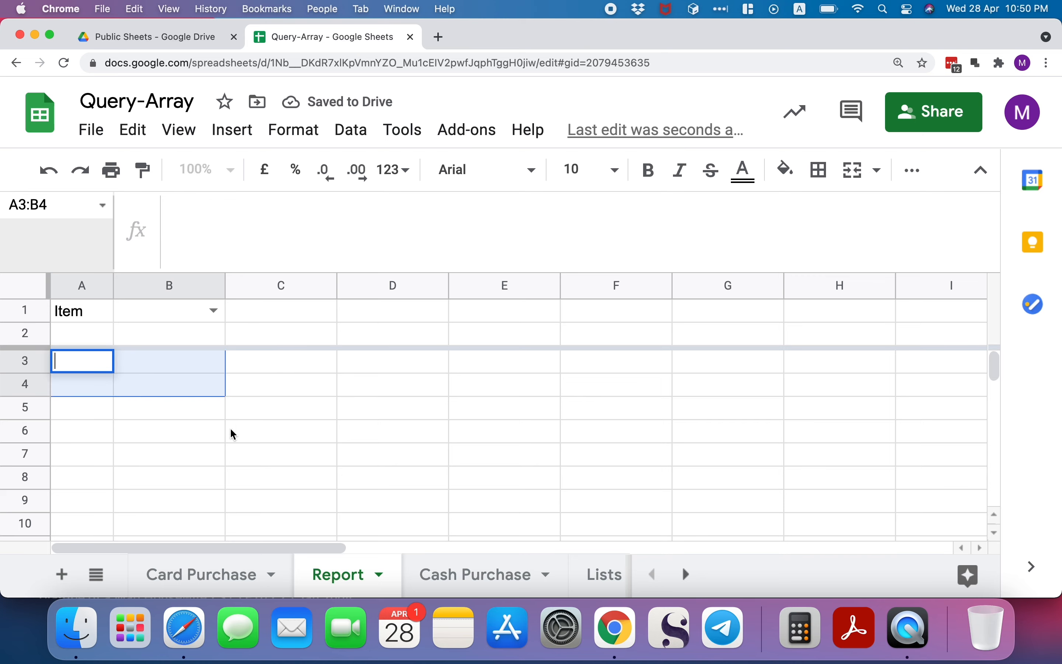
click(244, 428)
Step: Enter the formula =QUERY('Card Purchase'!A:H,"SELECT *") in cell A2
click(105, 340)
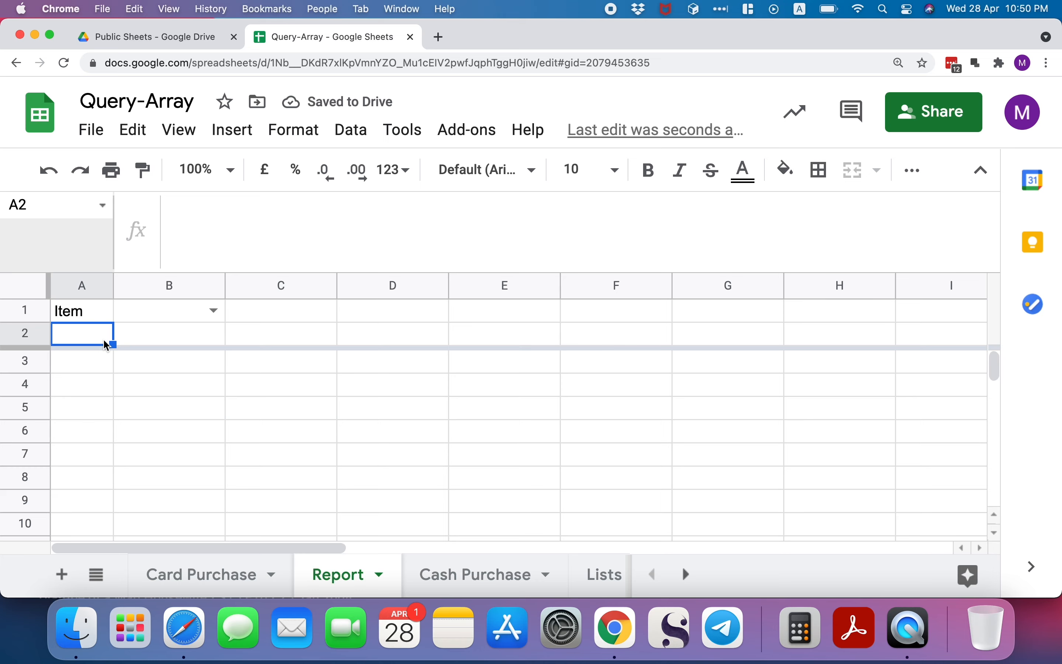
text(=)
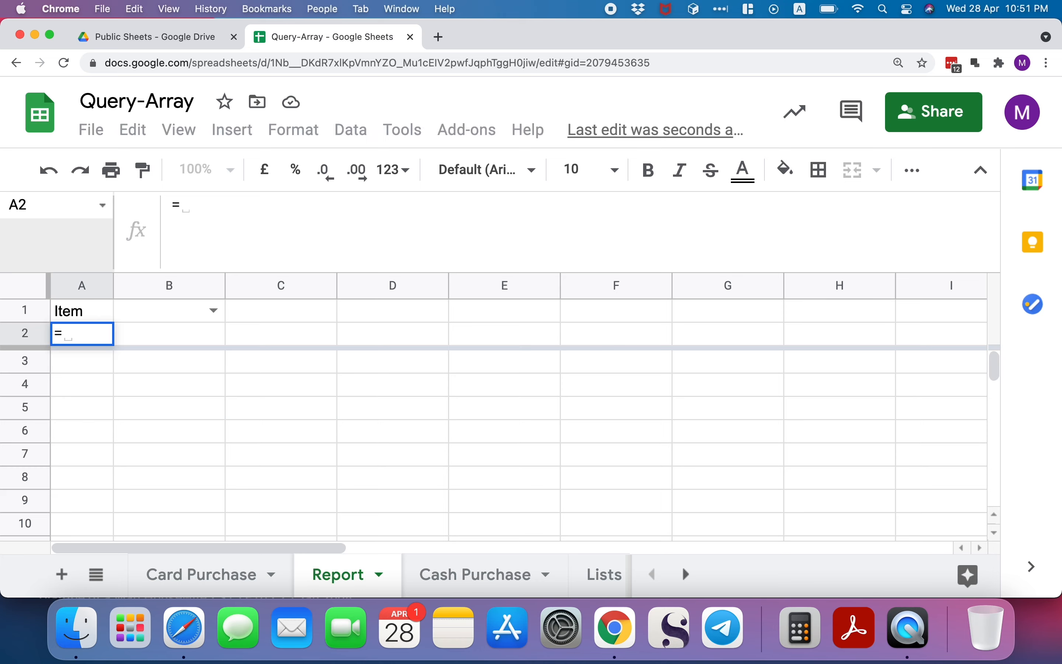
text(QUERY)
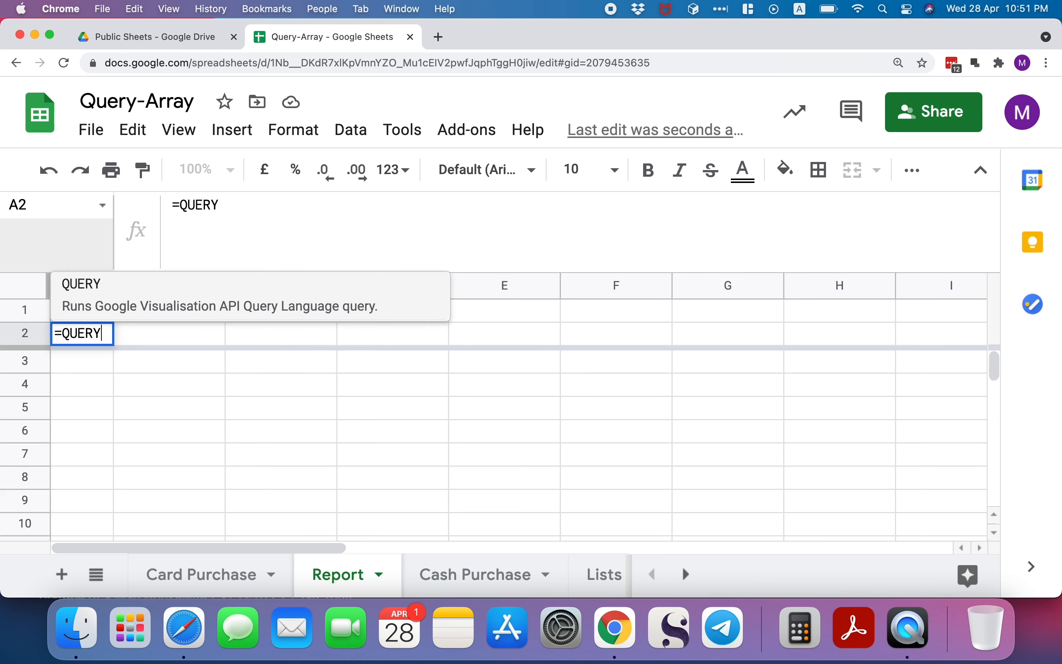
text(('C)
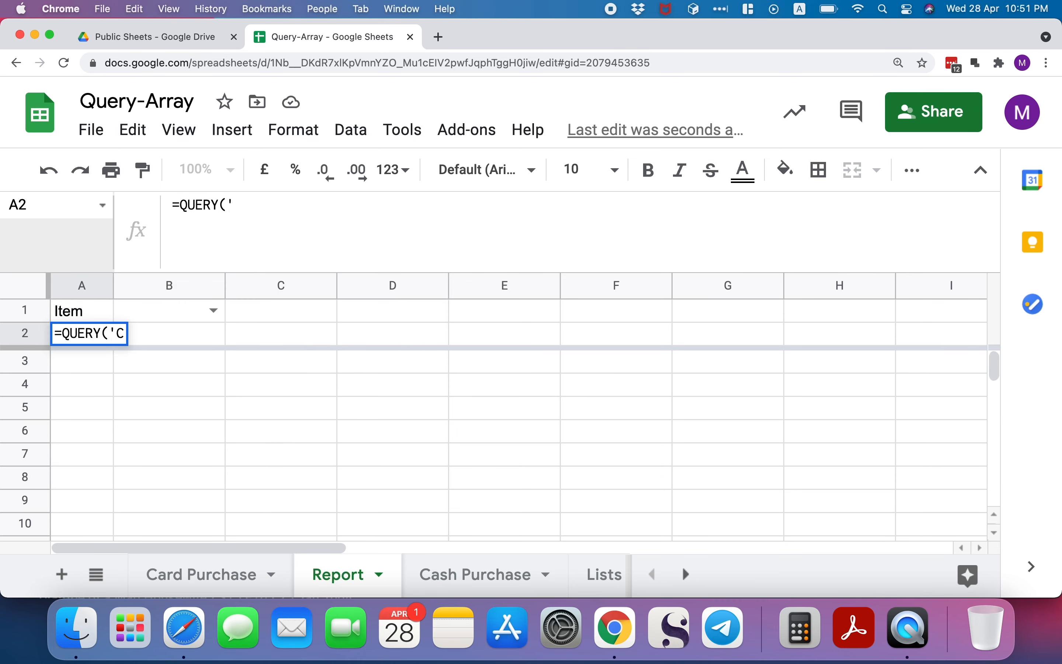
text(ard)
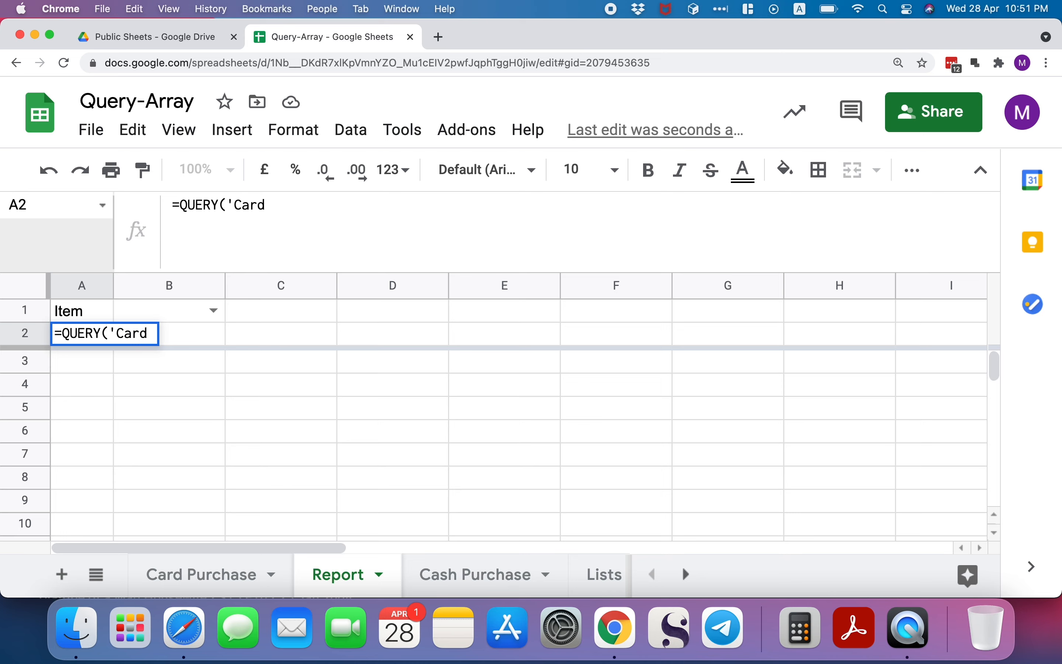
text( Purchase'!)
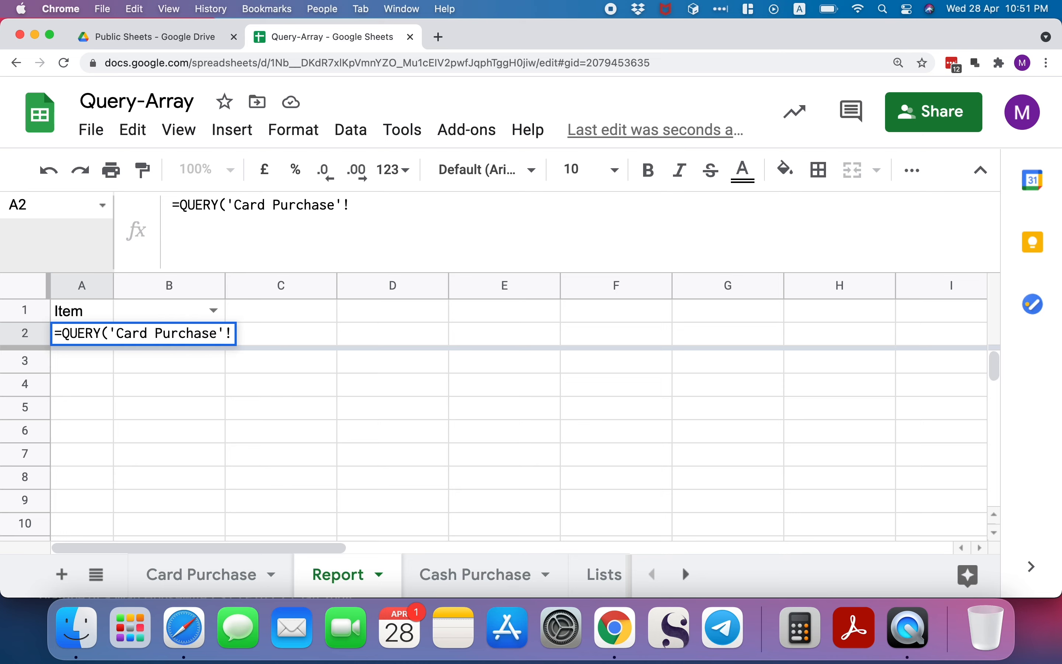
text(A:H)
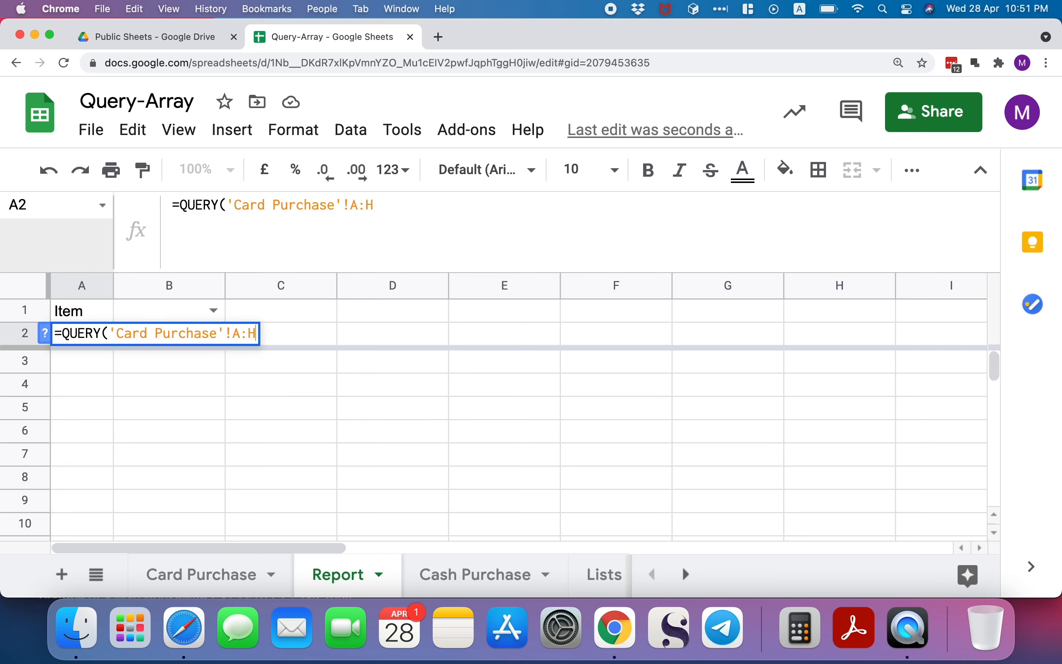
text(,"SELECT)
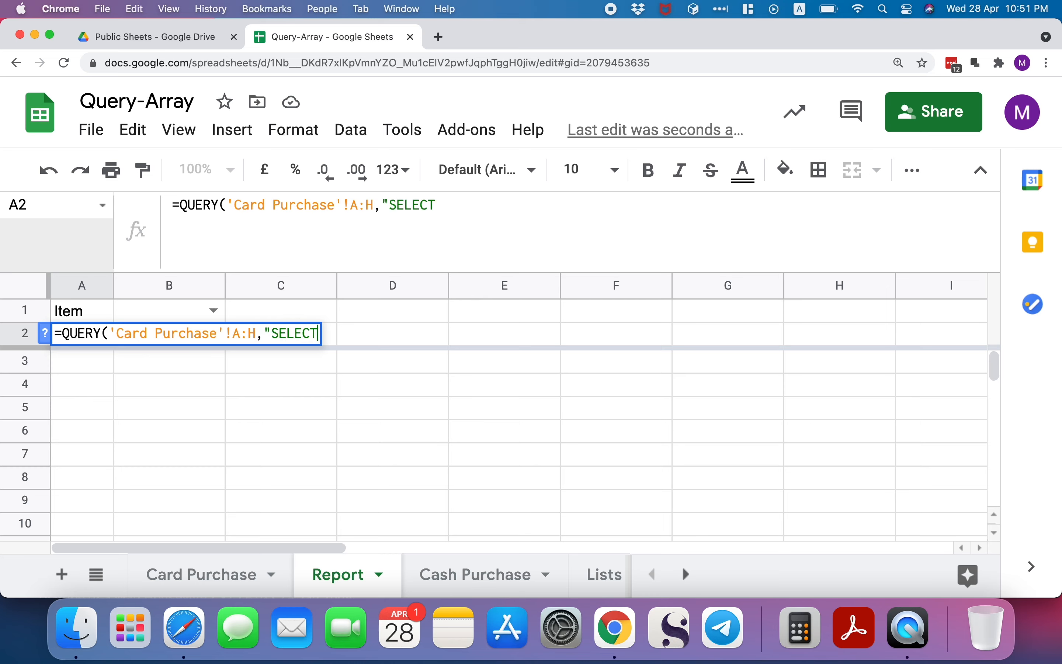
text( *")
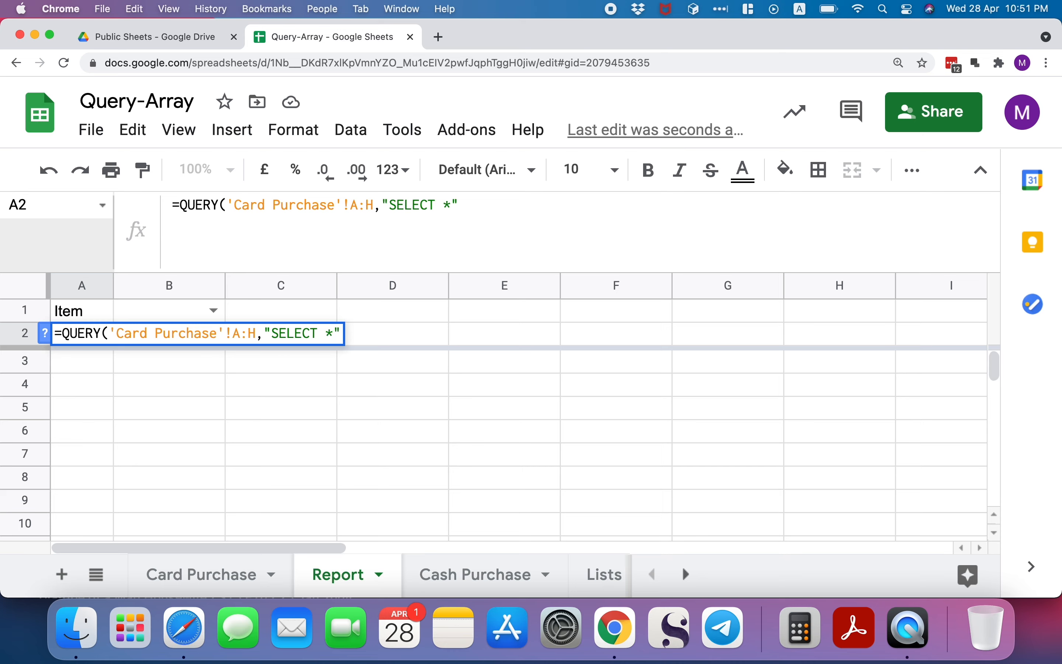
text())
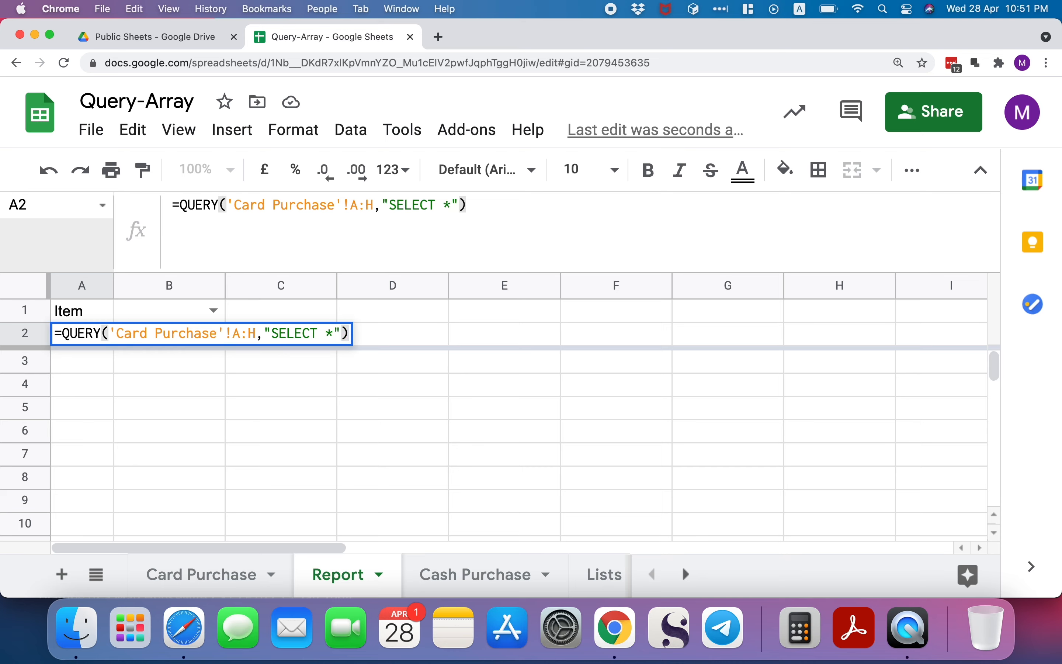
key(Return)
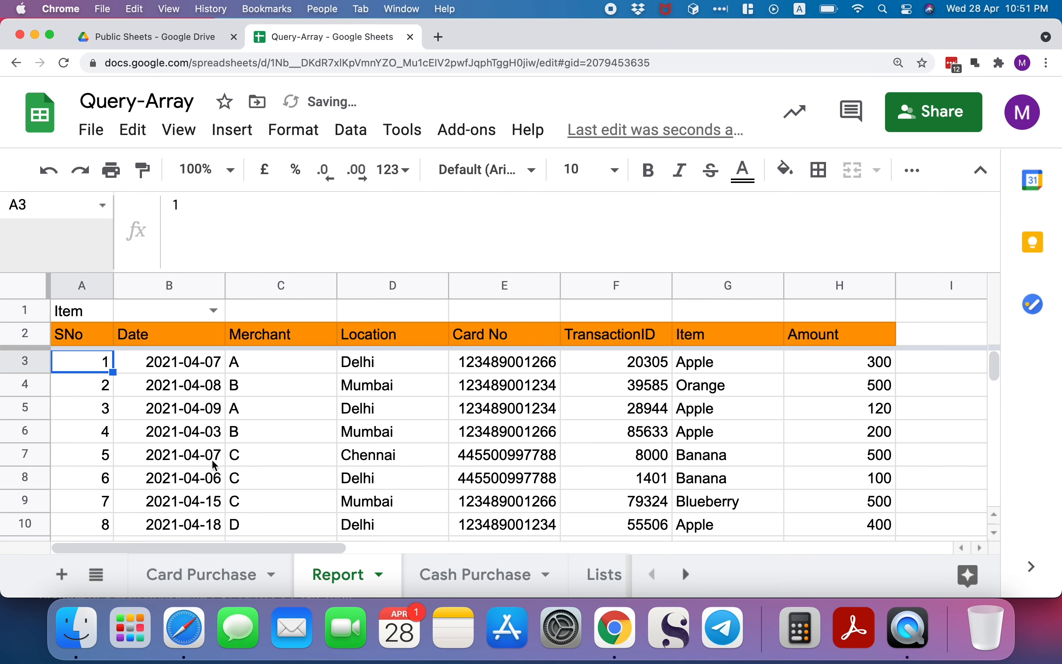
Step: Review the listed card purchases and change the query's source sheet in A2 to 'Cash Purchase'
scroll(211, 461, down, 2)
scroll(206, 460, down, 1)
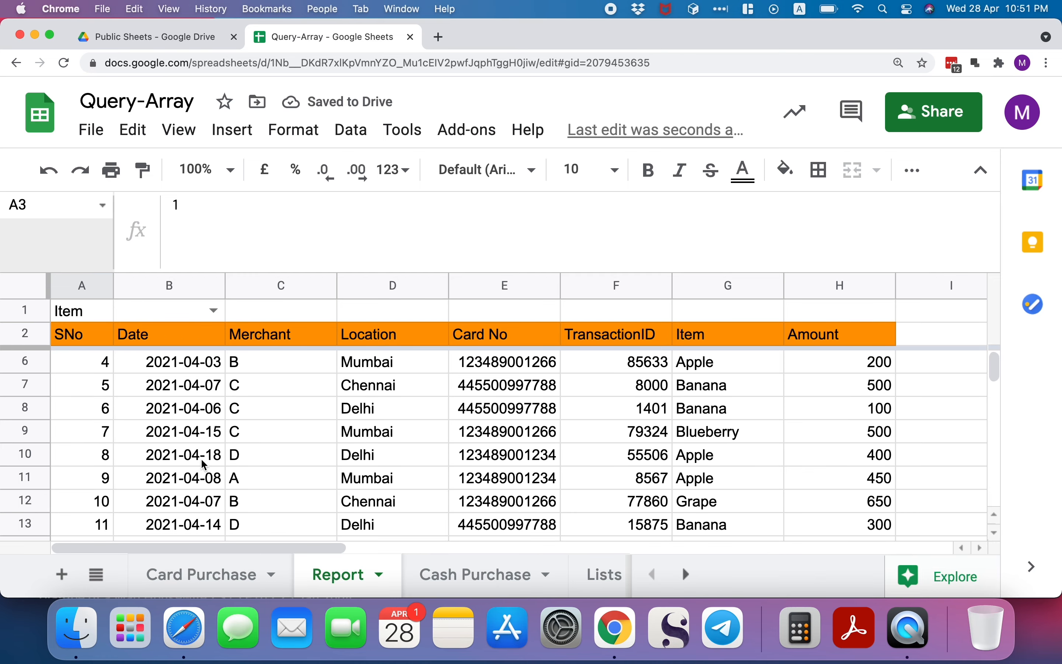
scroll(204, 465, down, 10)
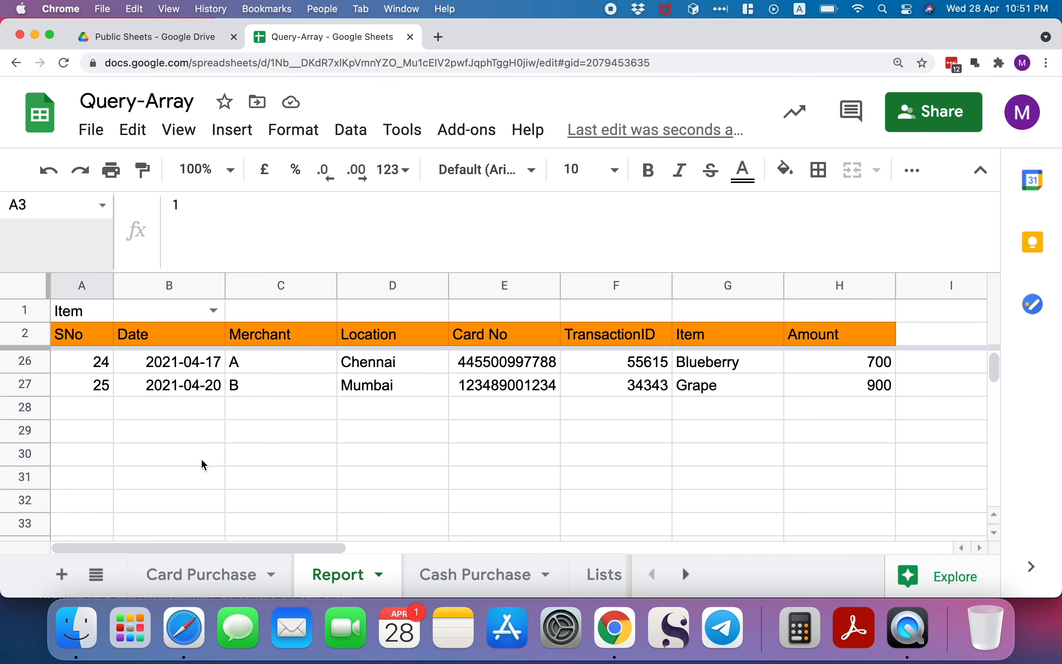
scroll(204, 464, up, 2)
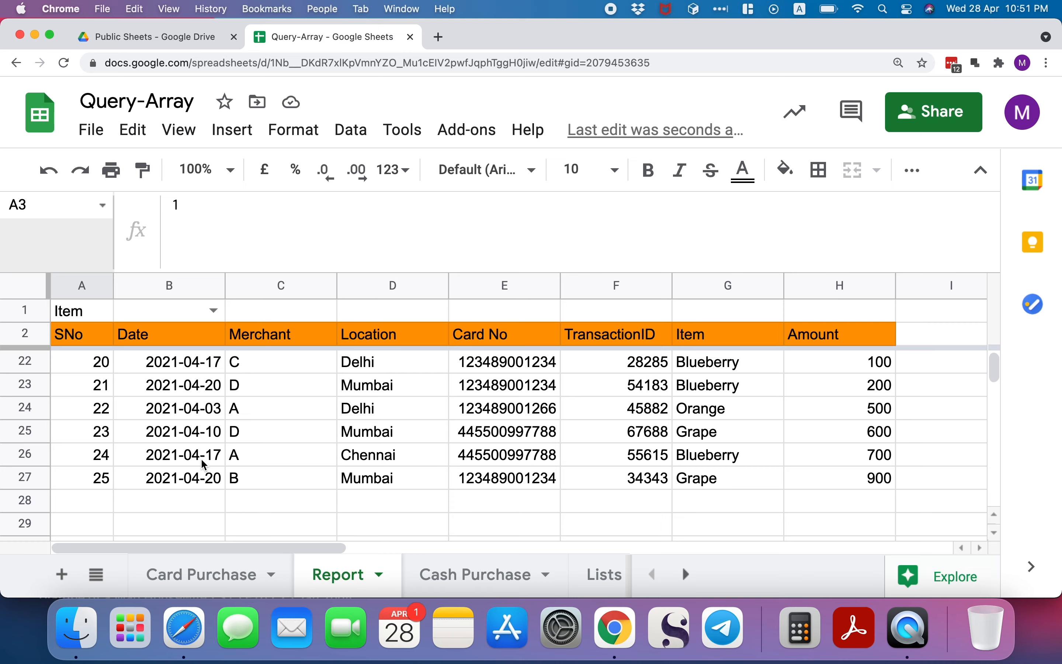
scroll(204, 465, up, 10)
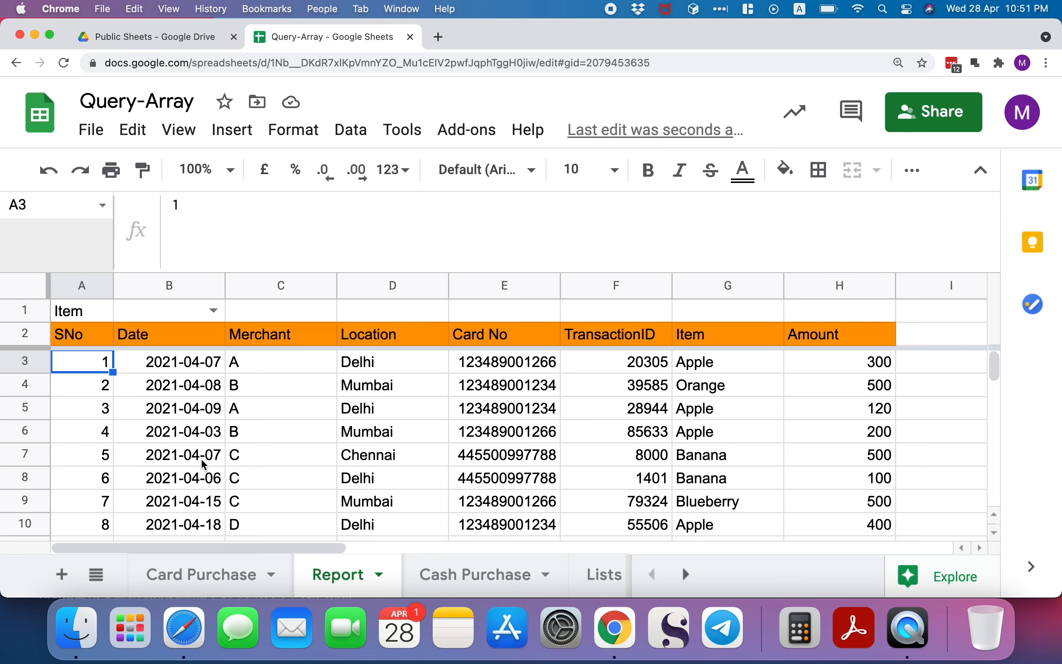
click(95, 344)
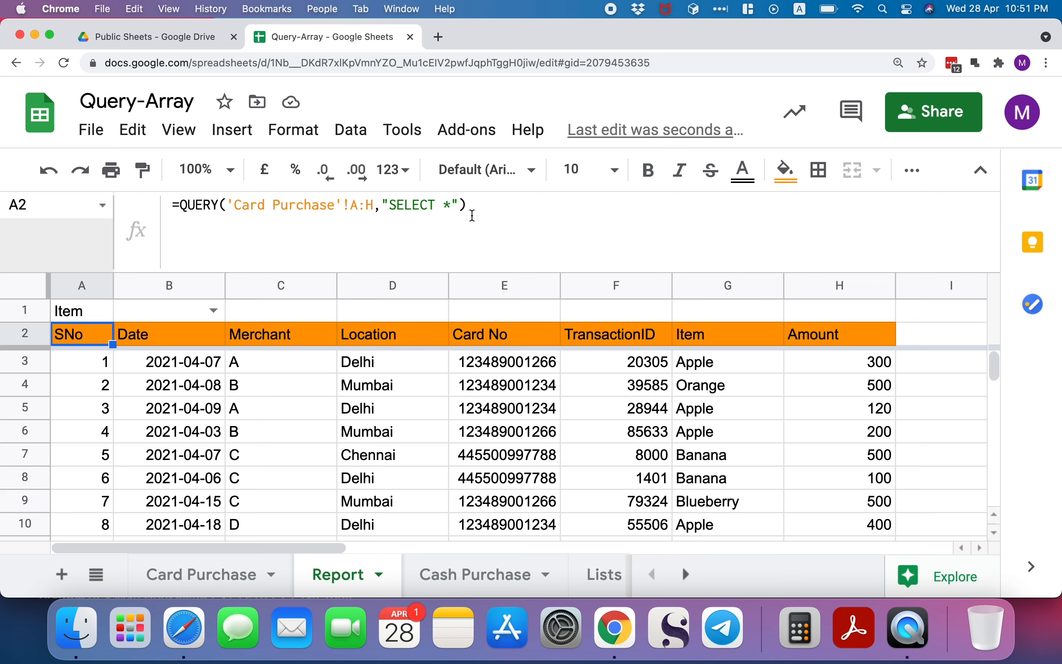
drag(333, 202, 251, 205)
text(sh Purc)
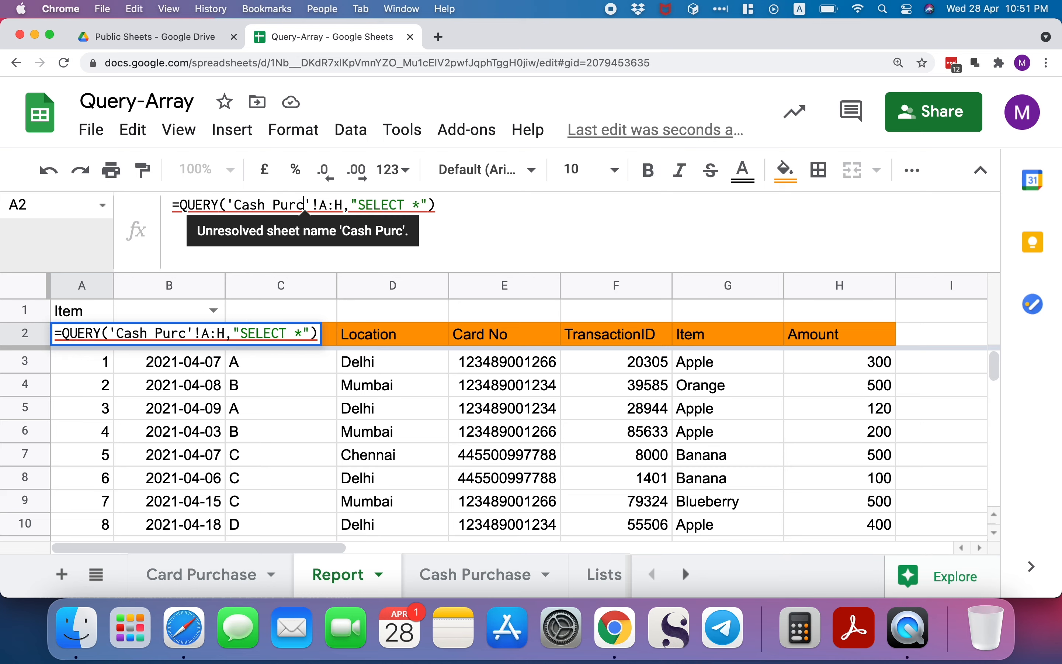
text(hase)
key(Return)
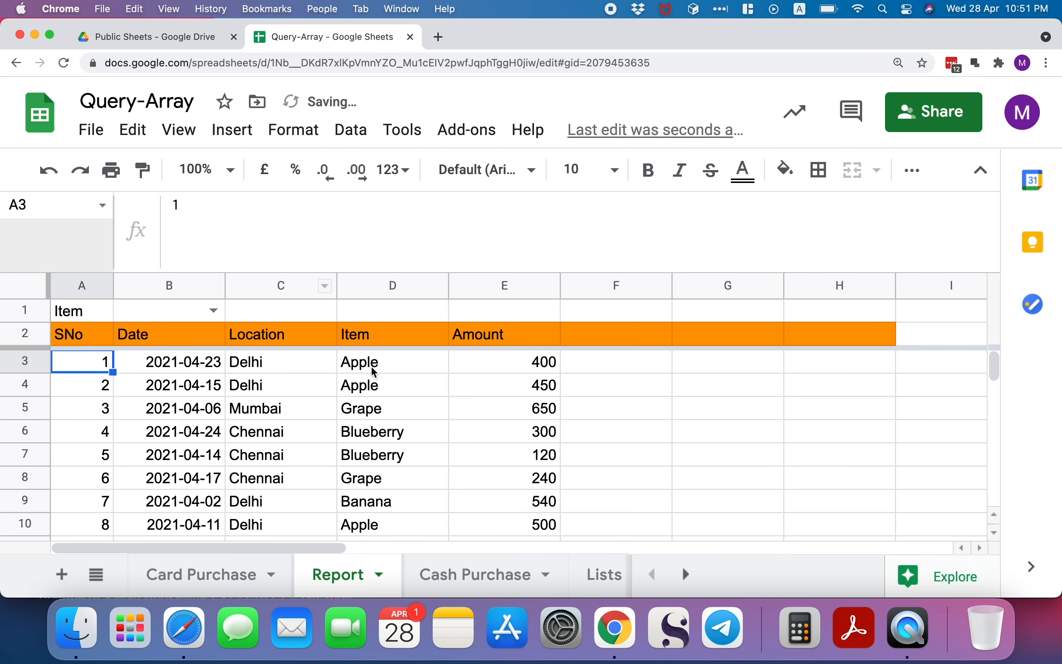
Step: Check the header row and undo the change of the query's source sheet in A2
click(811, 339)
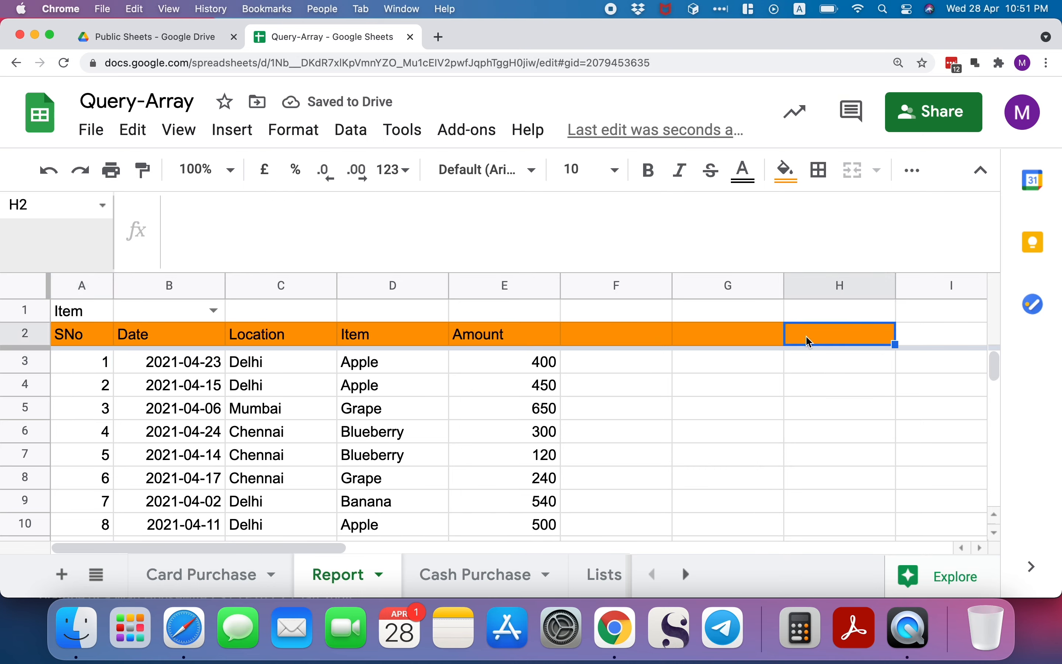
click(90, 335)
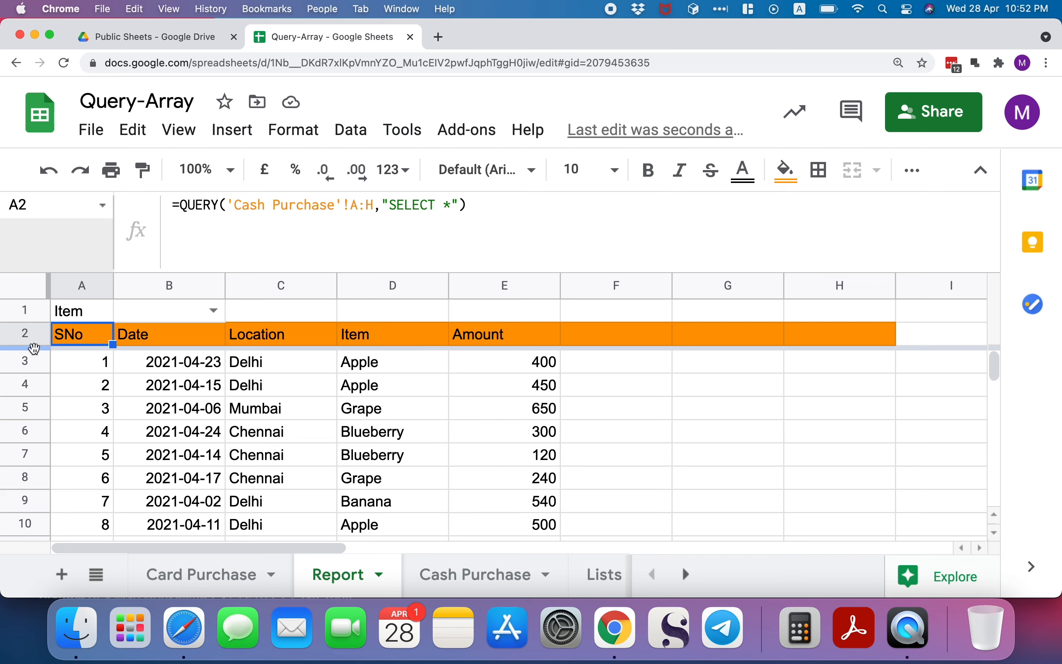
key(super+z)
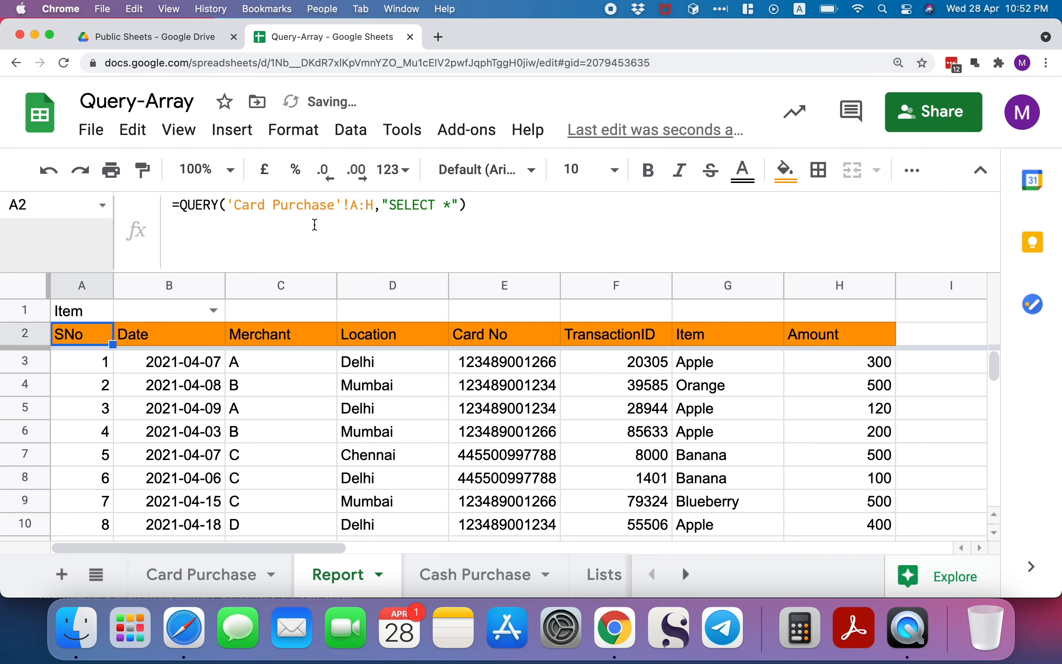
drag(476, 198, 182, 200)
text(Kanpur Mails/Letters-28_04_21)
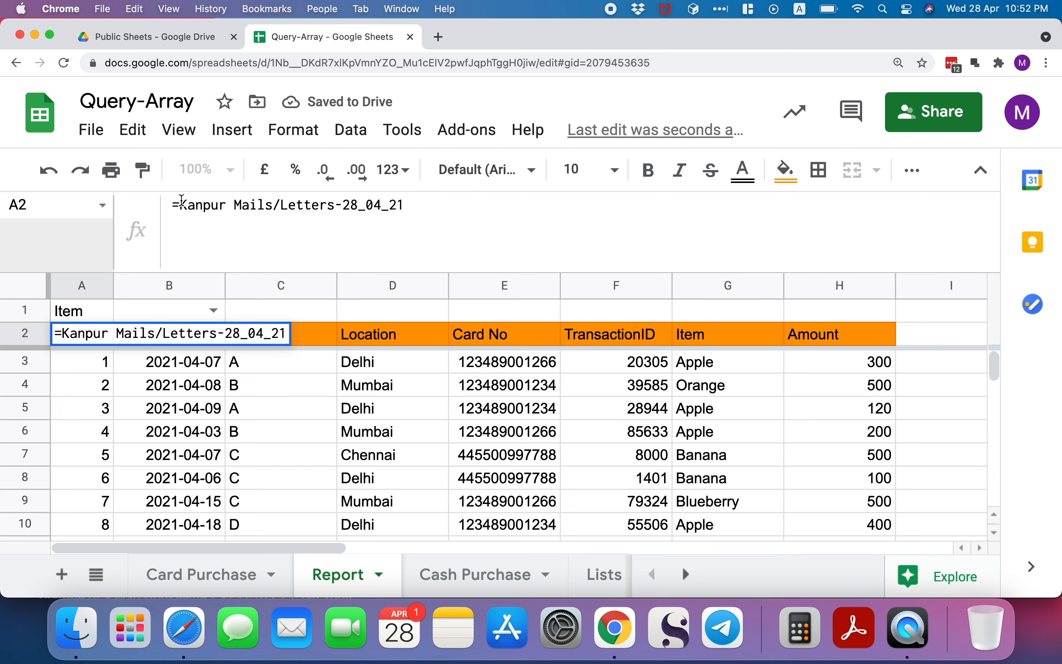
click(302, 407)
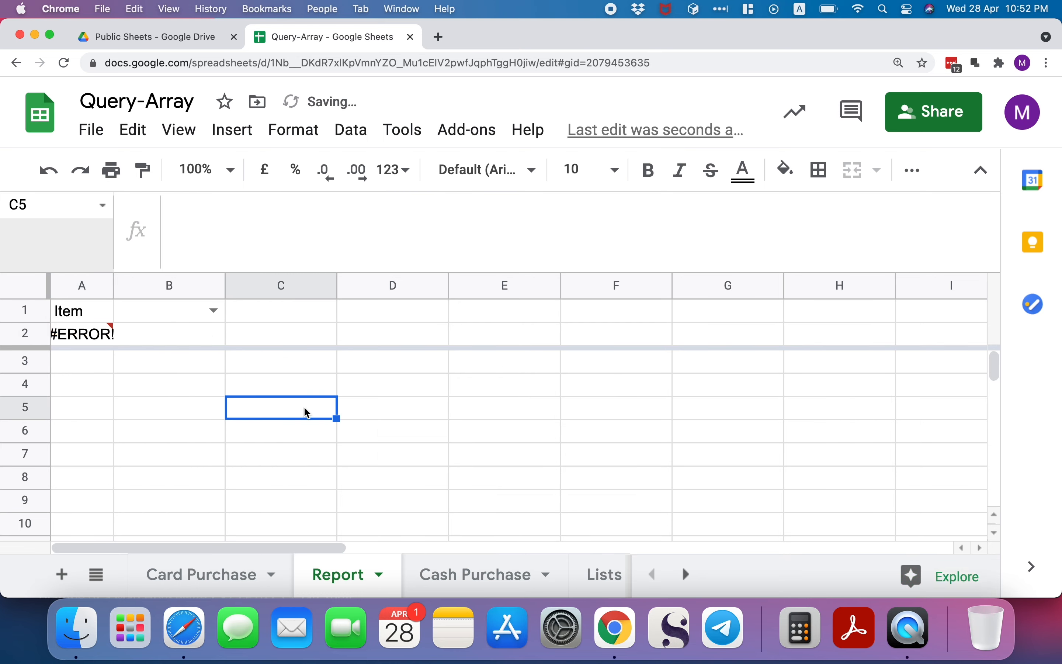
key(super+z)
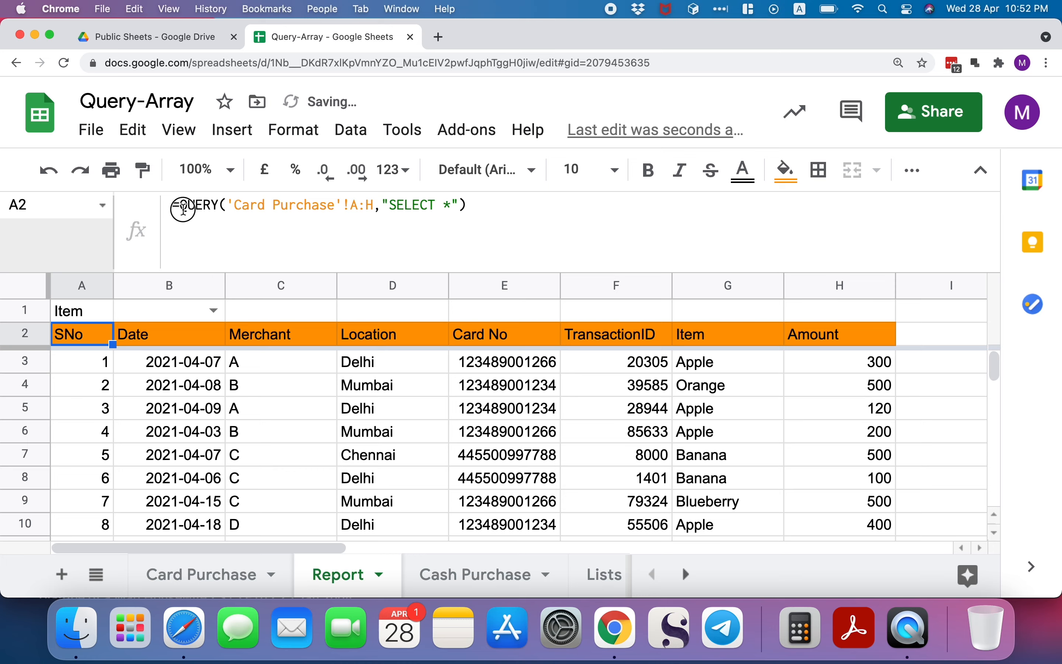
Step: Wrap the QUERY formula in A2 in curly braces and add a second copy of it after a semicolon
click(516, 217)
drag(470, 205, 178, 205)
key(super+c)
click(179, 205)
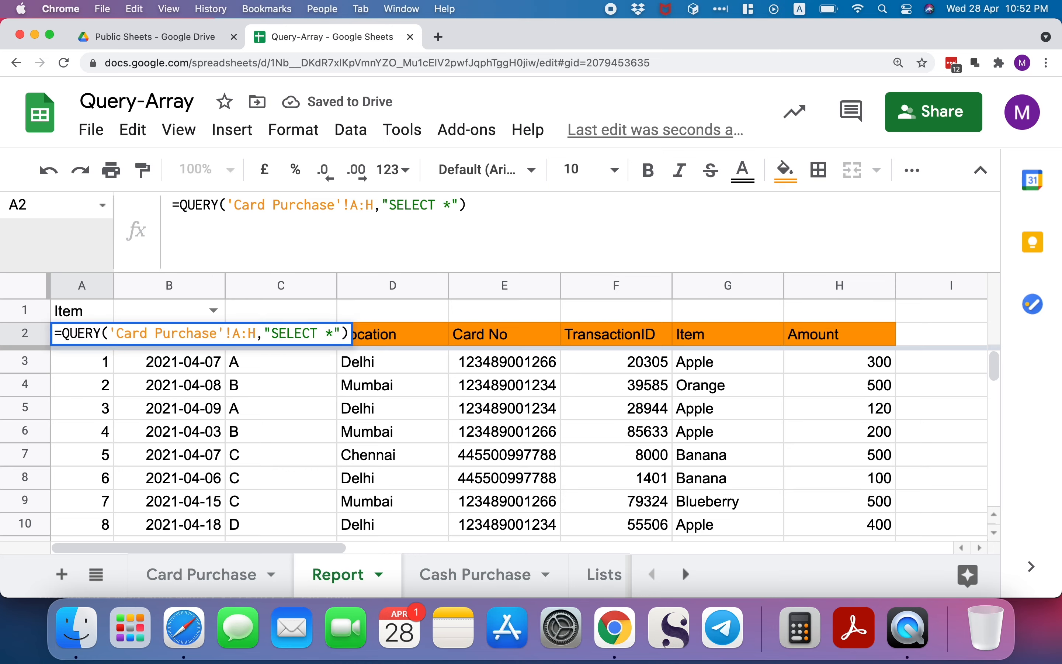
text({)
key(End)
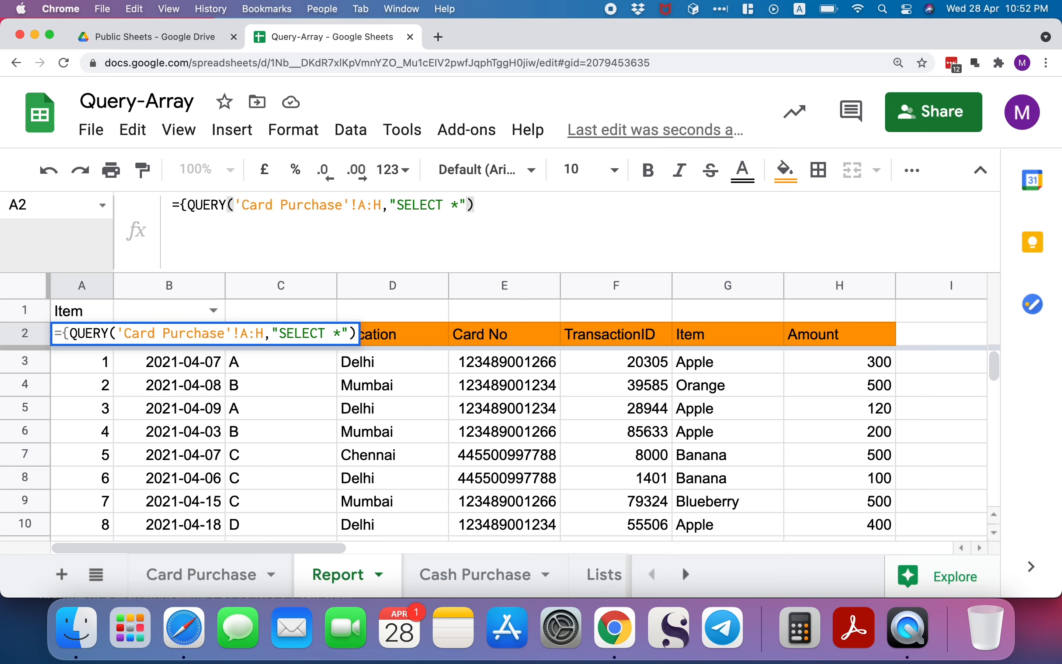
text(})
text(;)
key(super+v)
key(Left)
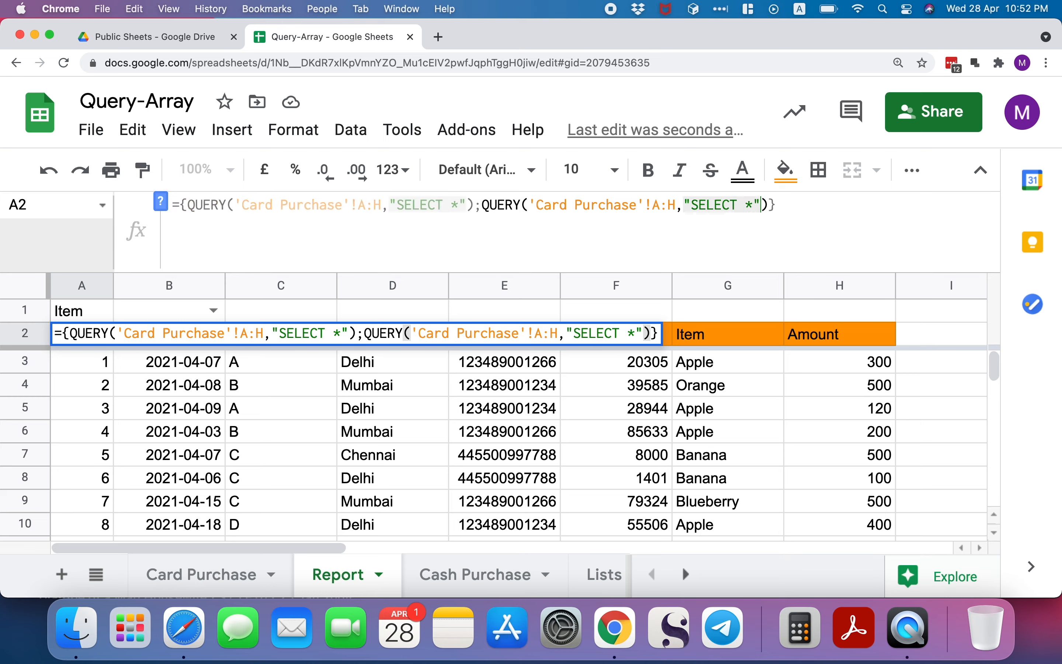
Step: Change the source sheet of the second QUERY in A2 to 'Cash Purchase'
key(Left)
key(Left)
key(Left)
key(Left)
key(Left)
key(Left)
key(Left)
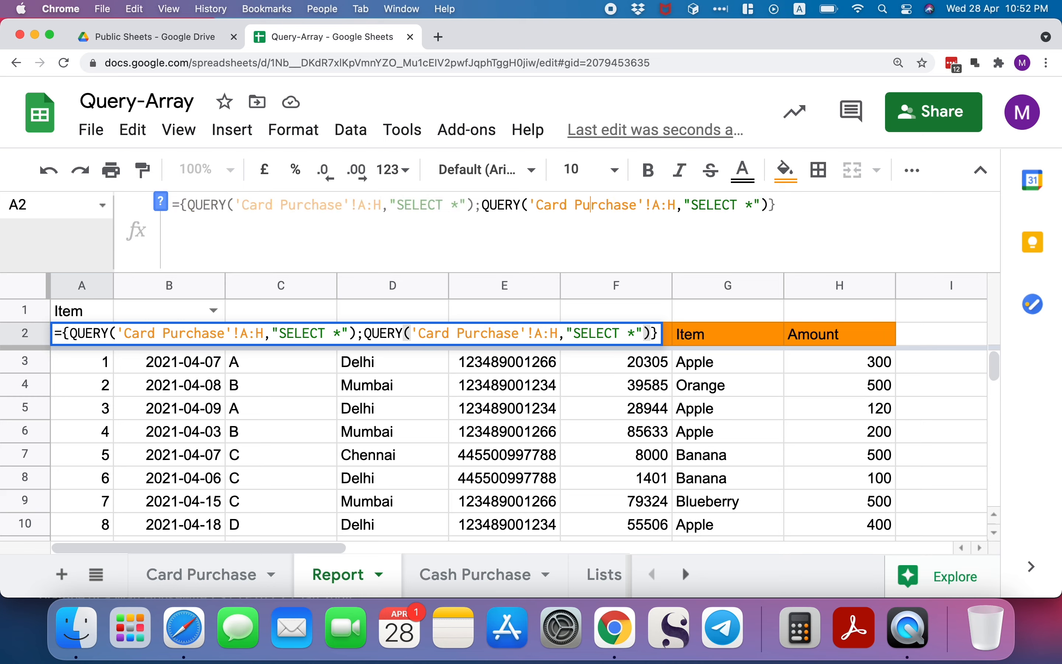
key(BackSpace)
key(BackSpace)
text(sh)
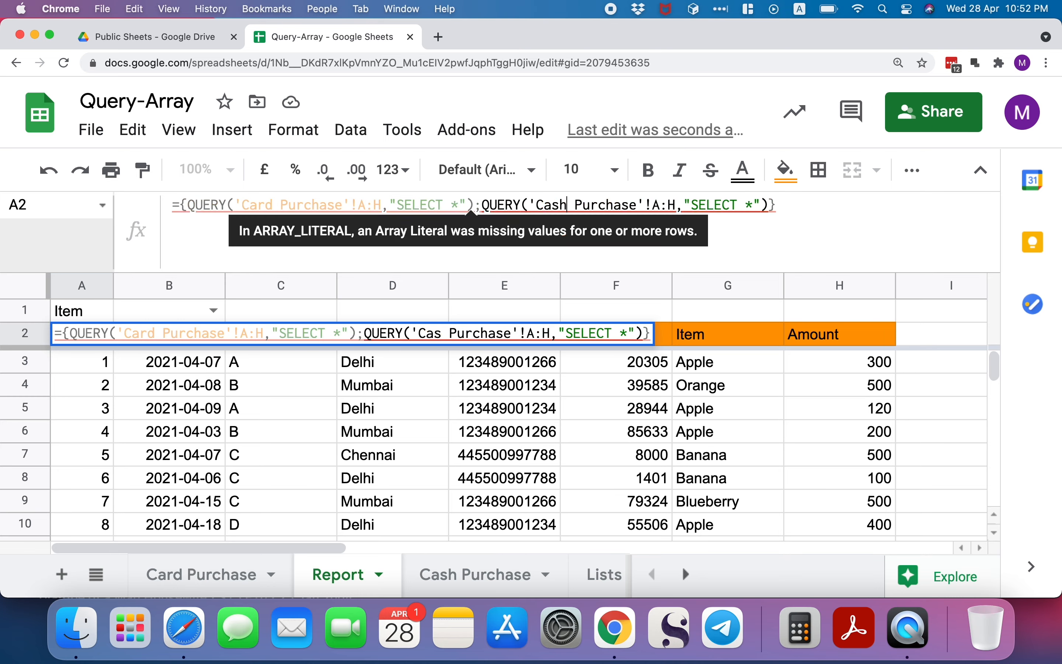
Step: Set the Cash Purchase query's range to A:E and enter the array formula in A2
key(Right)
key(Right)
key(Right)
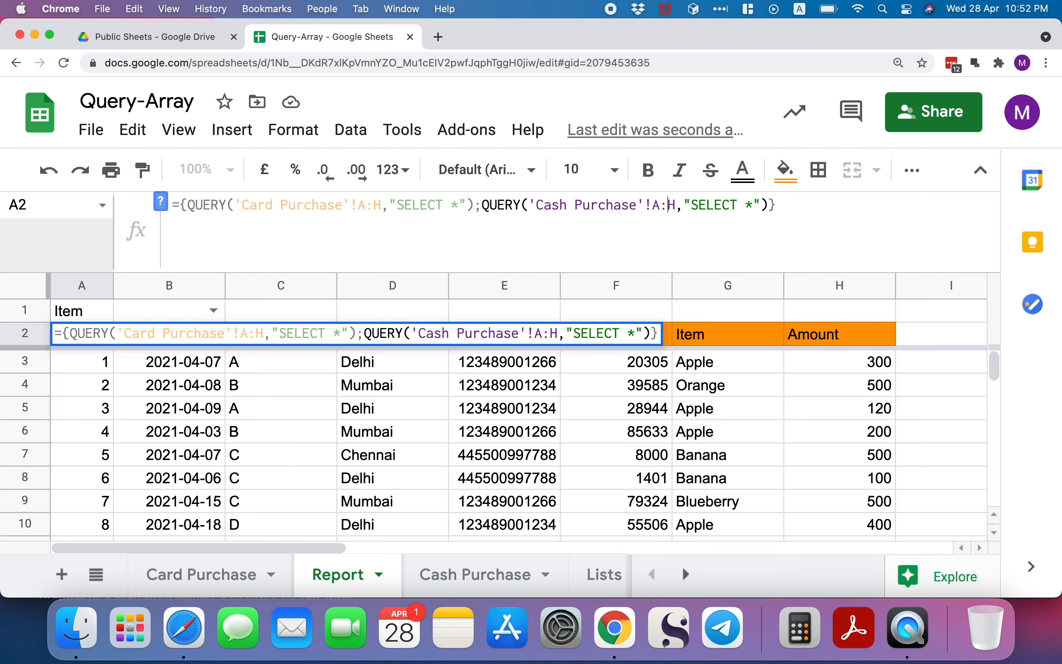
key(BackSpace)
text(E)
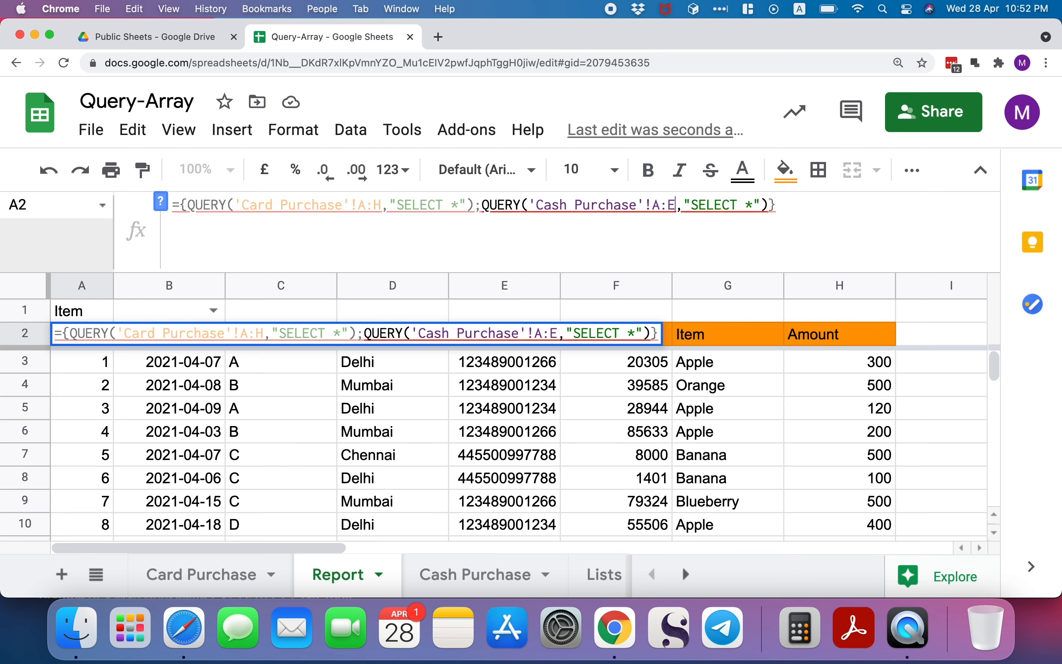
key(Return)
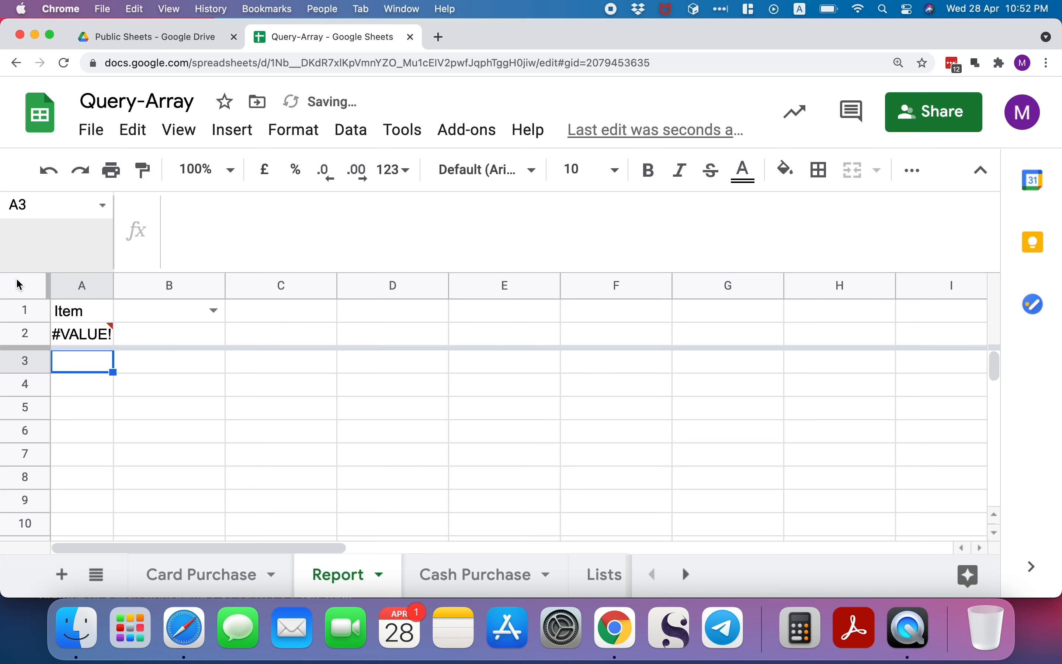
Step: Undo and redo the A2 formula entry, and set the Cash Purchase query's range to A:H
key(super+z)
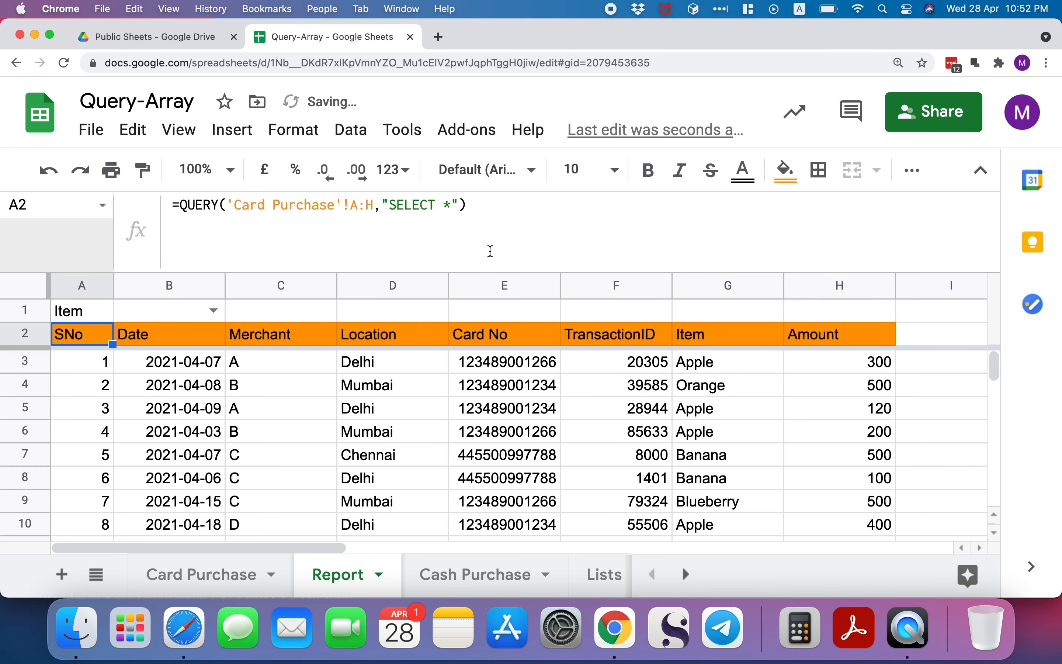
key(super+shift+z)
click(598, 205)
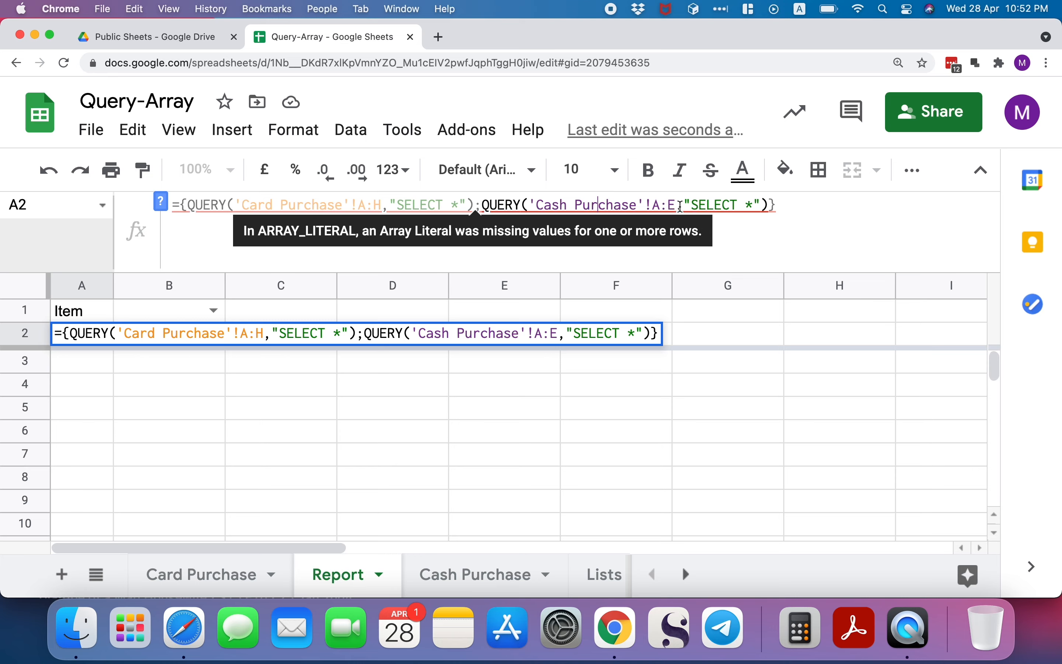
double_click(671, 206)
text(H)
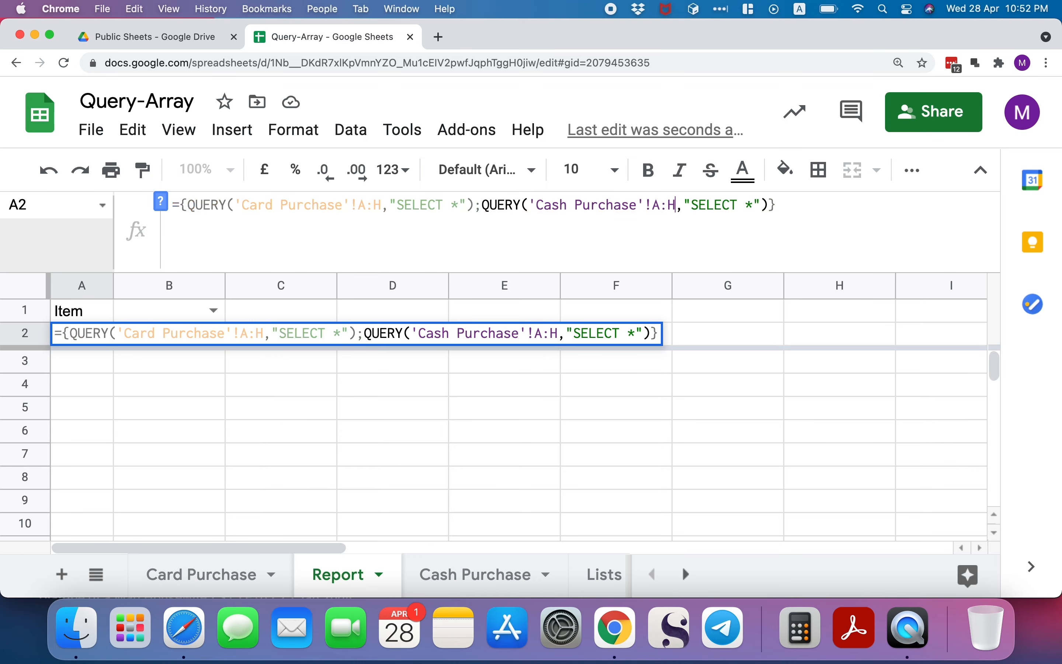
key(Return)
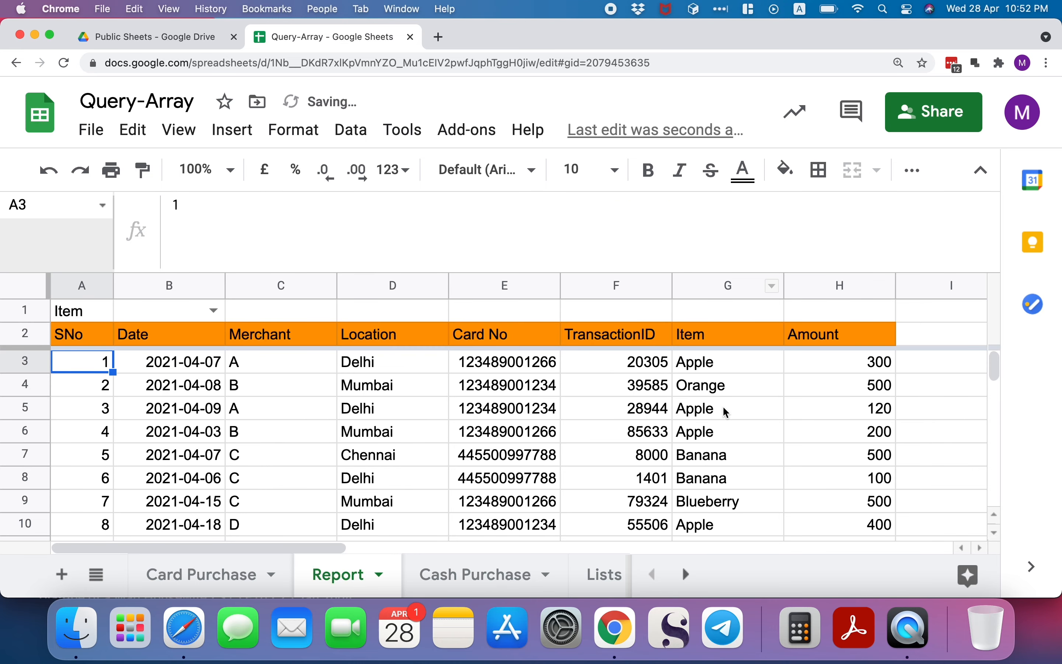
Step: Look through the Report rows to find where the cash purchases begin below the card purchases
scroll(725, 418, down, 5)
scroll(724, 416, down, 10)
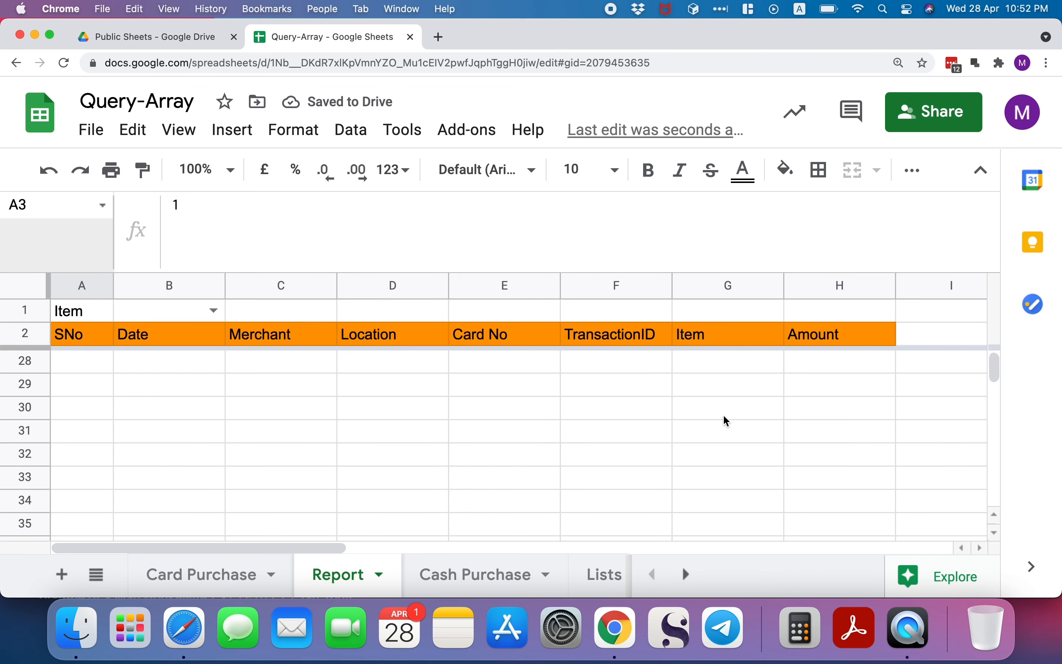
scroll(724, 416, up, 1)
scroll(724, 415, down, 20)
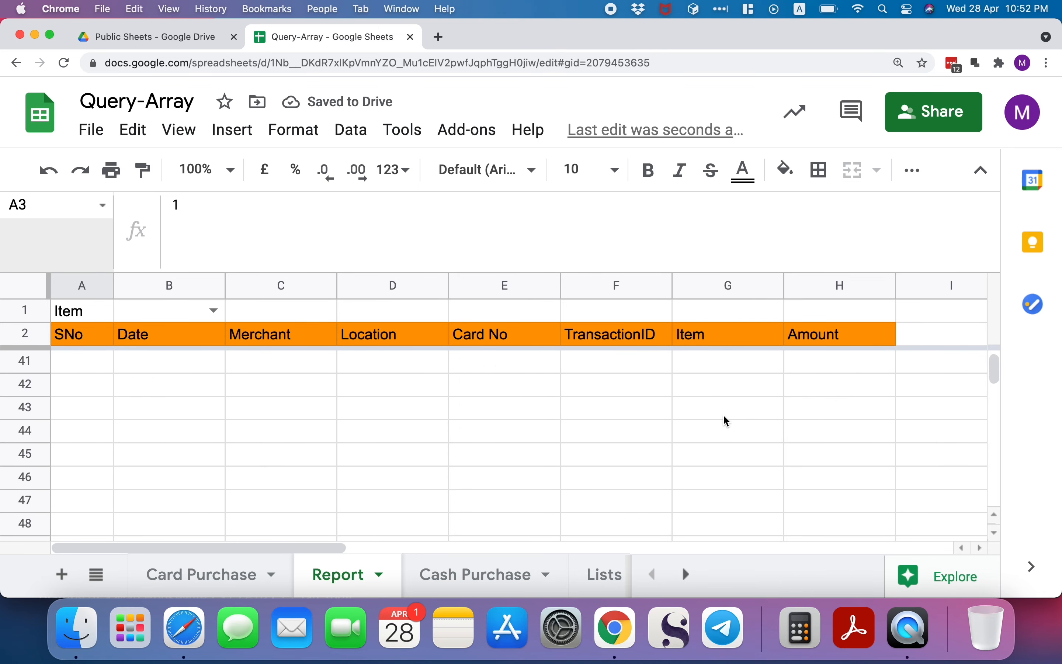
scroll(724, 415, down, 10)
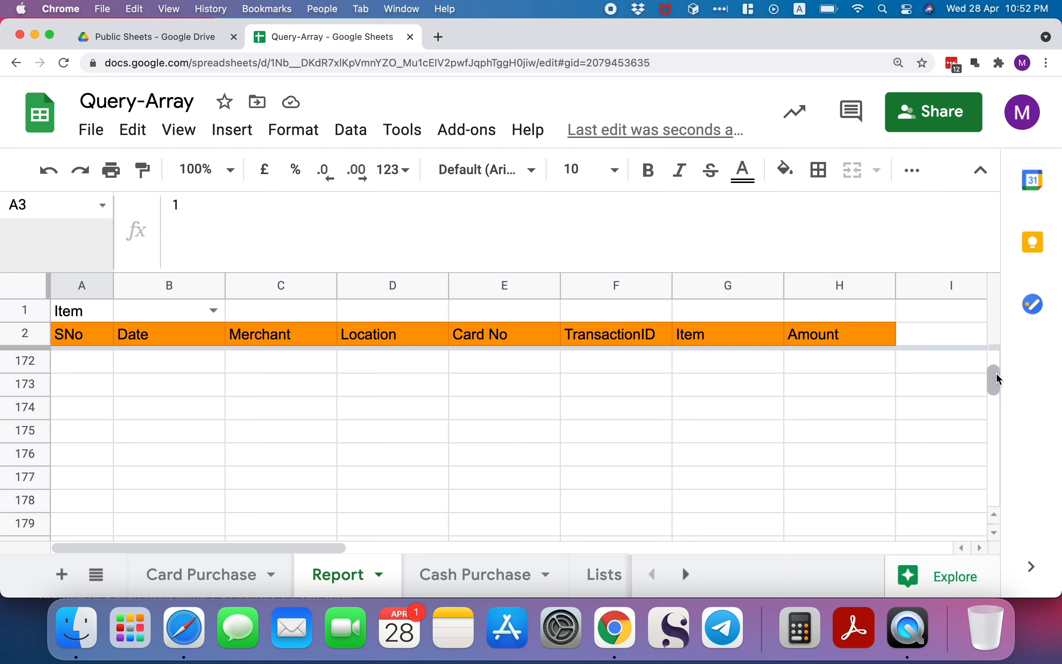
drag(996, 374, 999, 441)
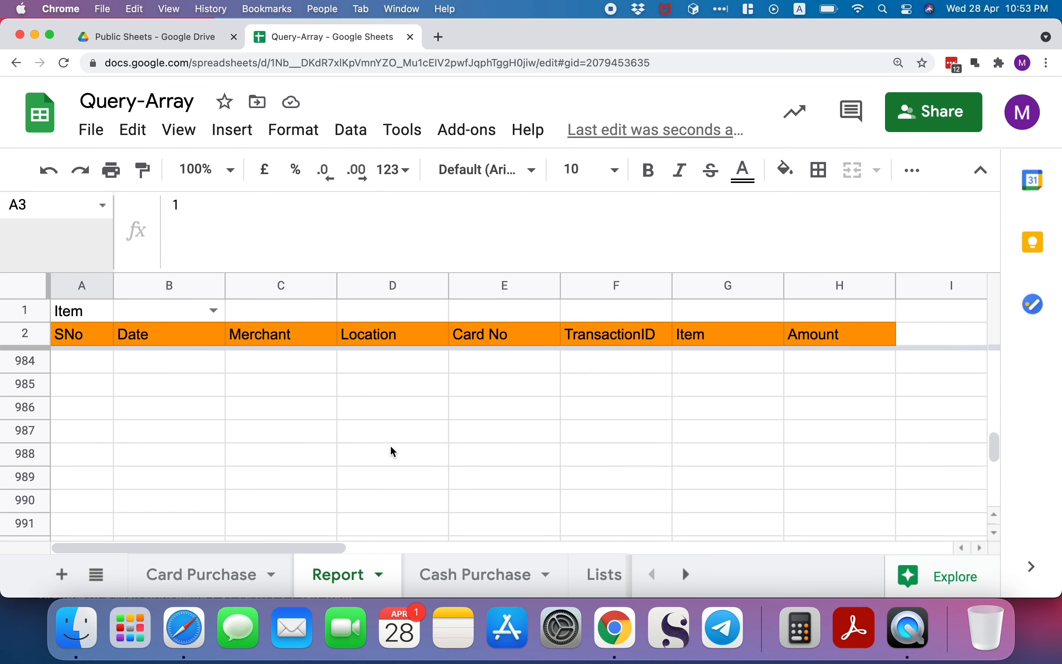
scroll(390, 445, down, 7)
scroll(390, 445, up, 3)
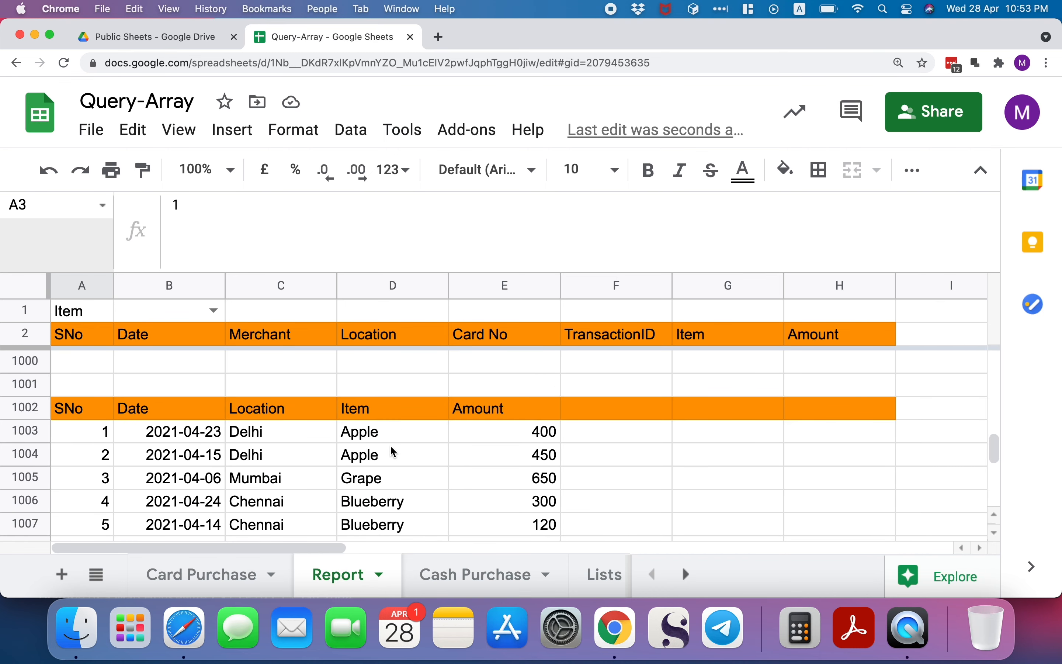
drag(995, 454, 1005, 340)
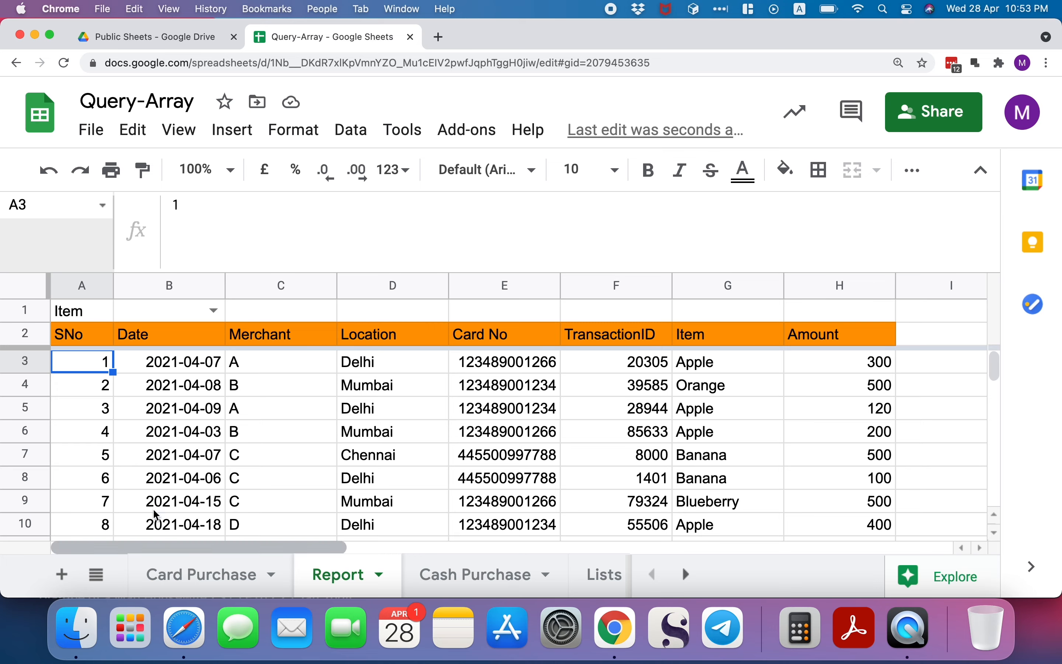
Step: Add the condition WHERE A IS NOT NULL to the Card Purchase query in A2
click(97, 336)
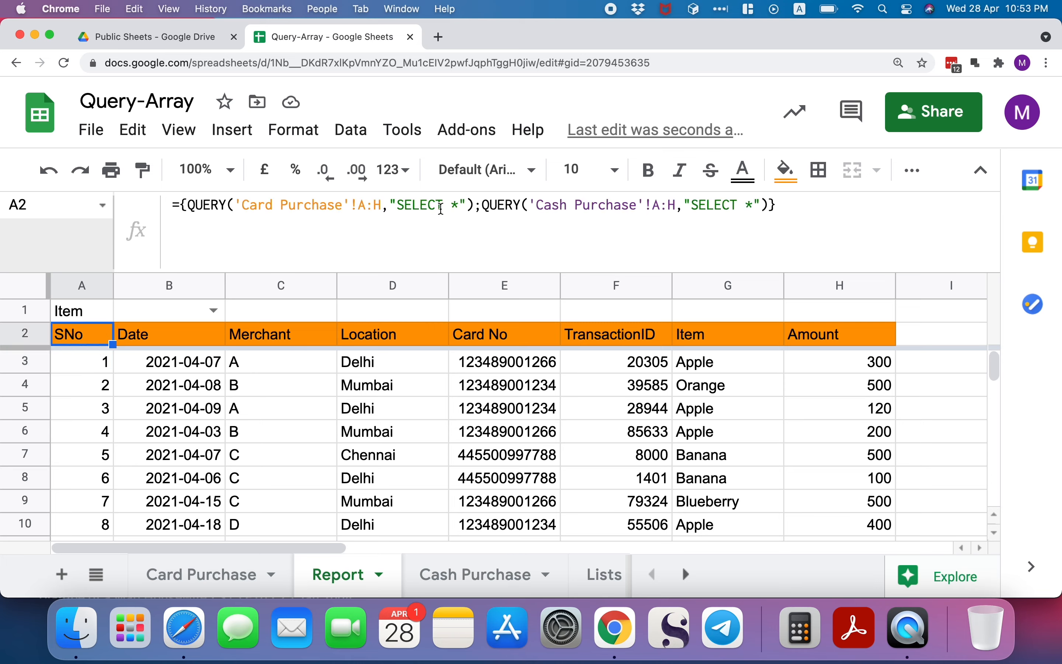
click(459, 205)
text(WHERE A)
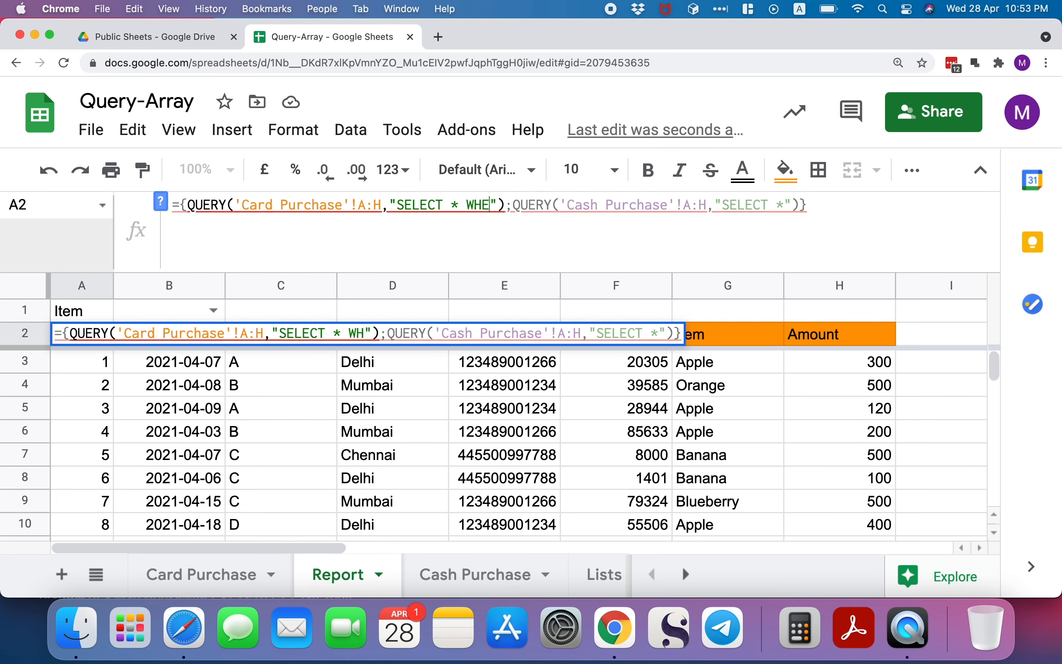
text( IS NO)
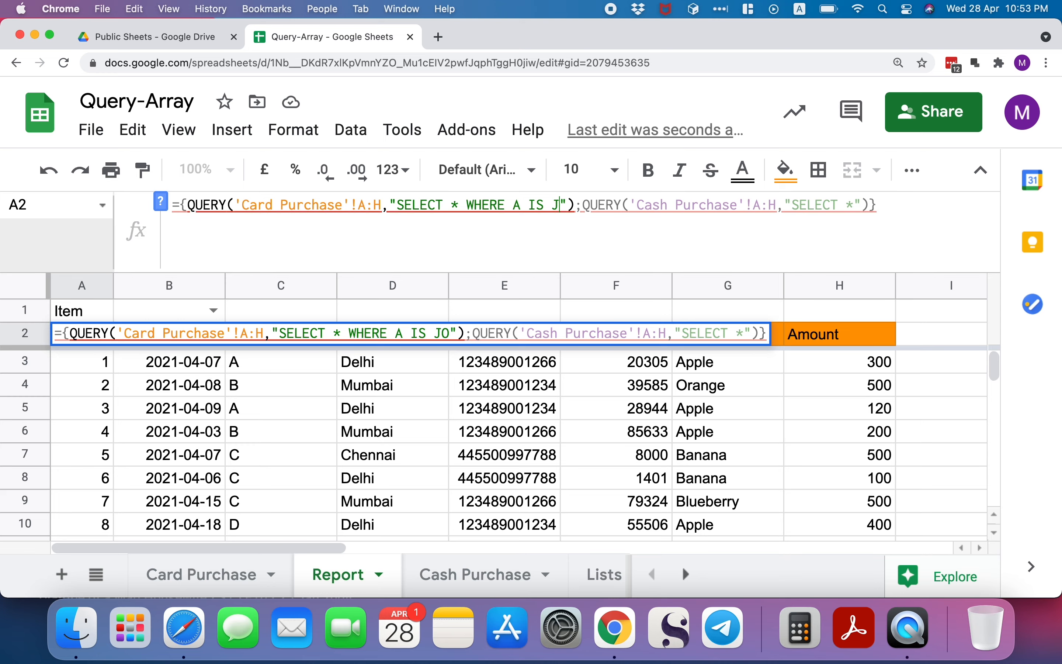
text(T NULL)
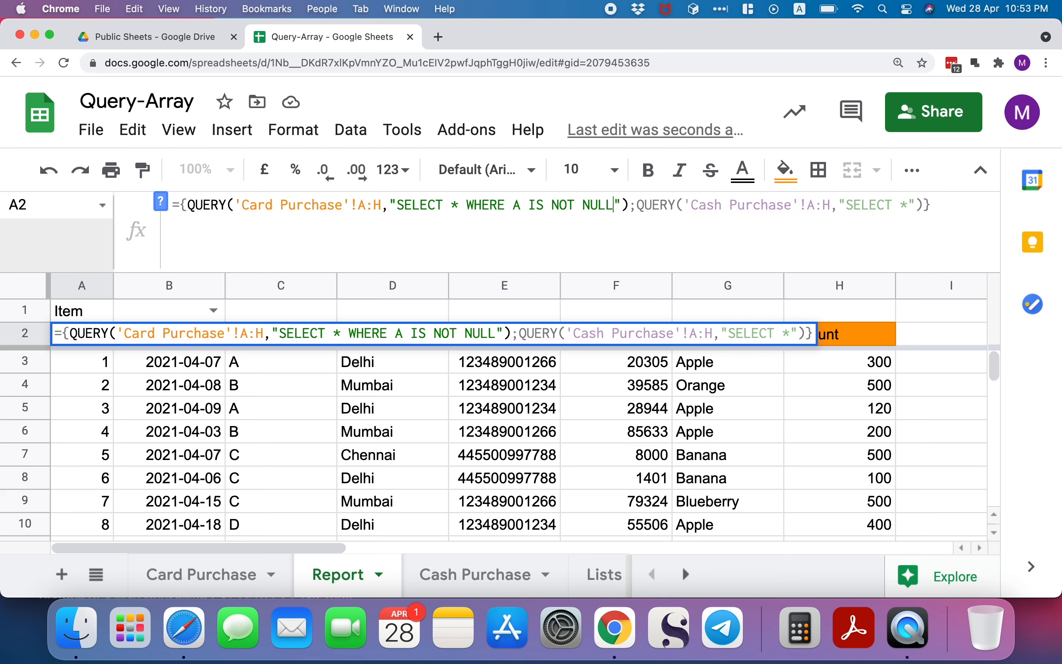
Step: Add the condition WHERE A IS NOT NULL to the Cash Purchase query and enter the formula
click(907, 206)
text(WHERE)
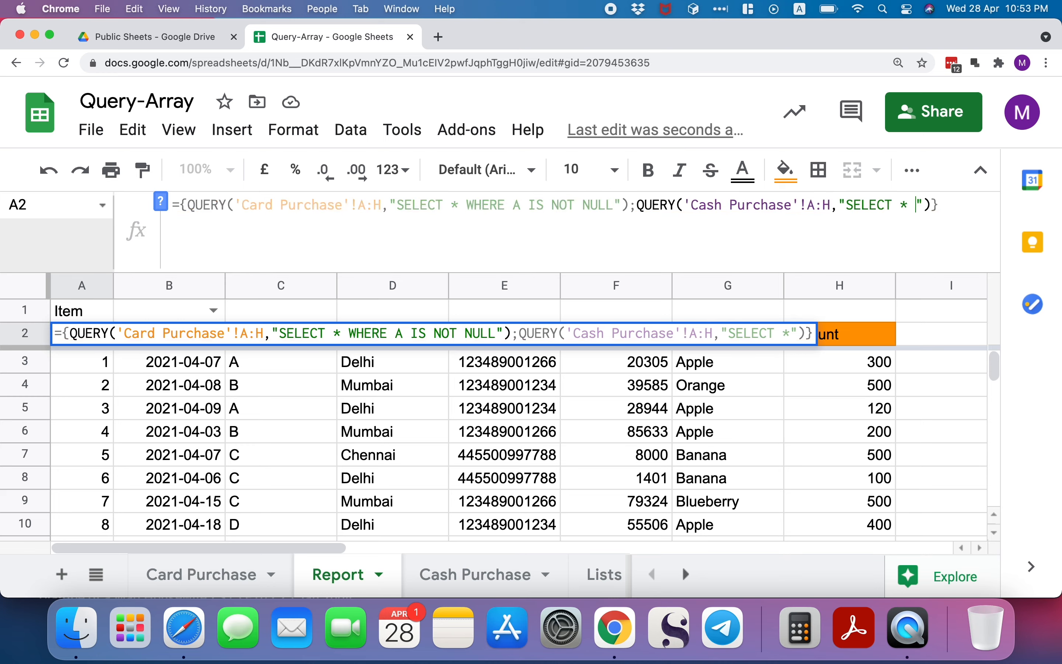
text( A SI)
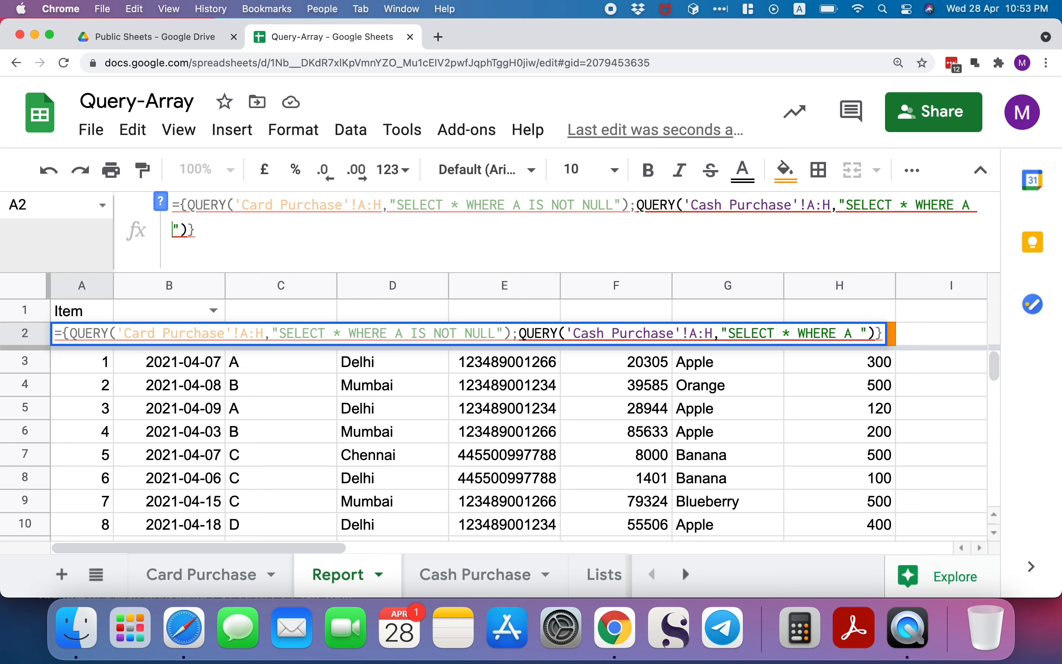
key(BackSpace)
key(BackSpace)
text(IS NOT NU)
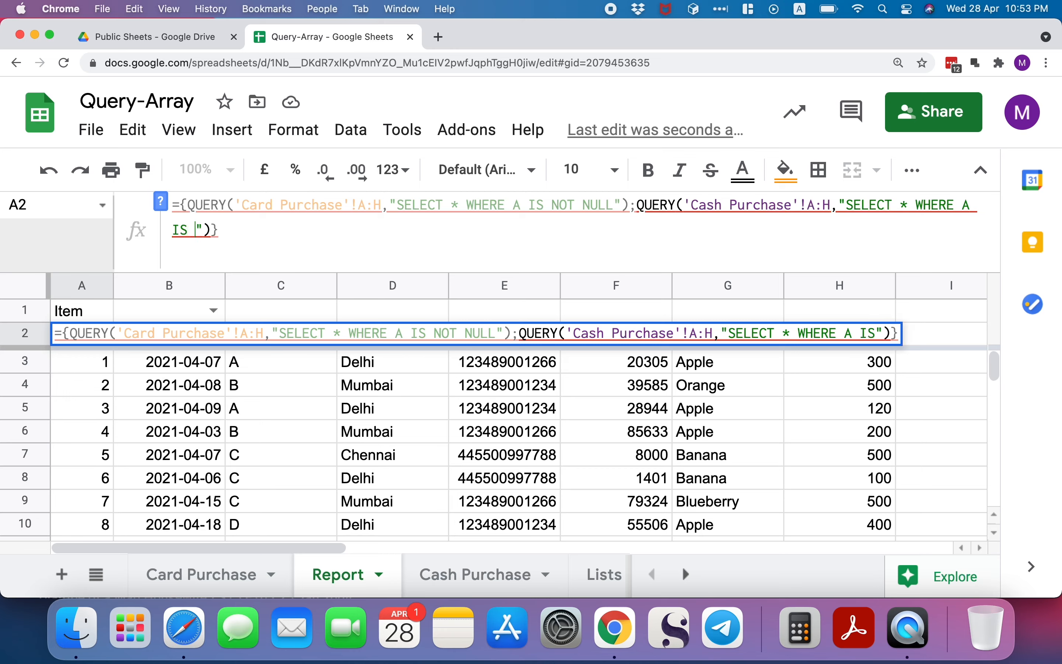
text(LL)
key(Return)
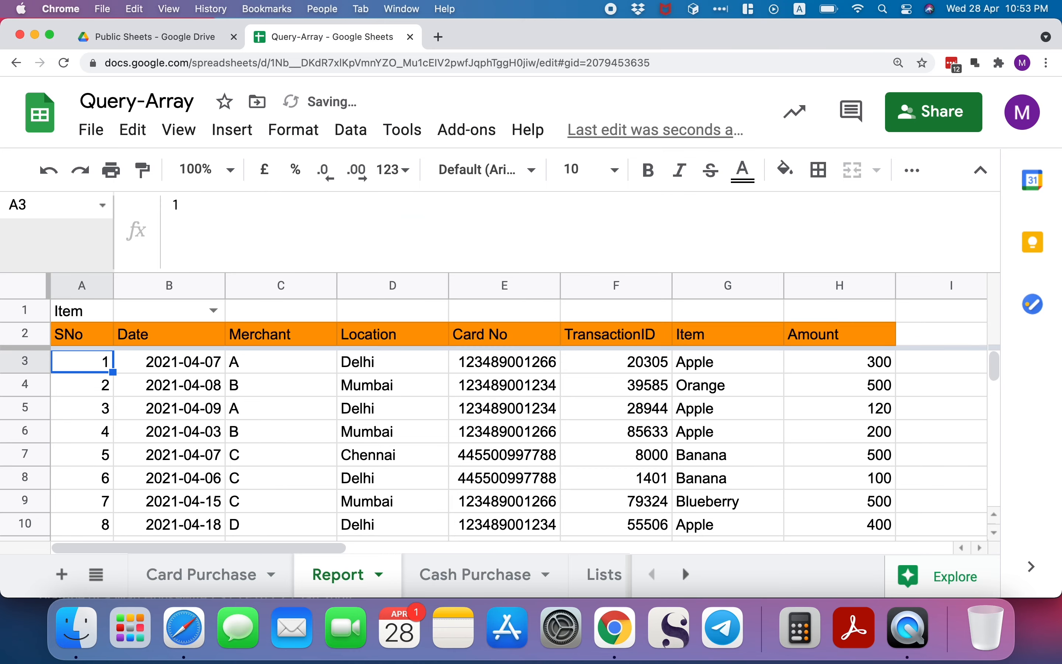
Step: Replace the asterisk in A2's Cash Purchase query with the column order A,B,F,C,G,H,D,E and enter the formula
scroll(766, 318, down, 10)
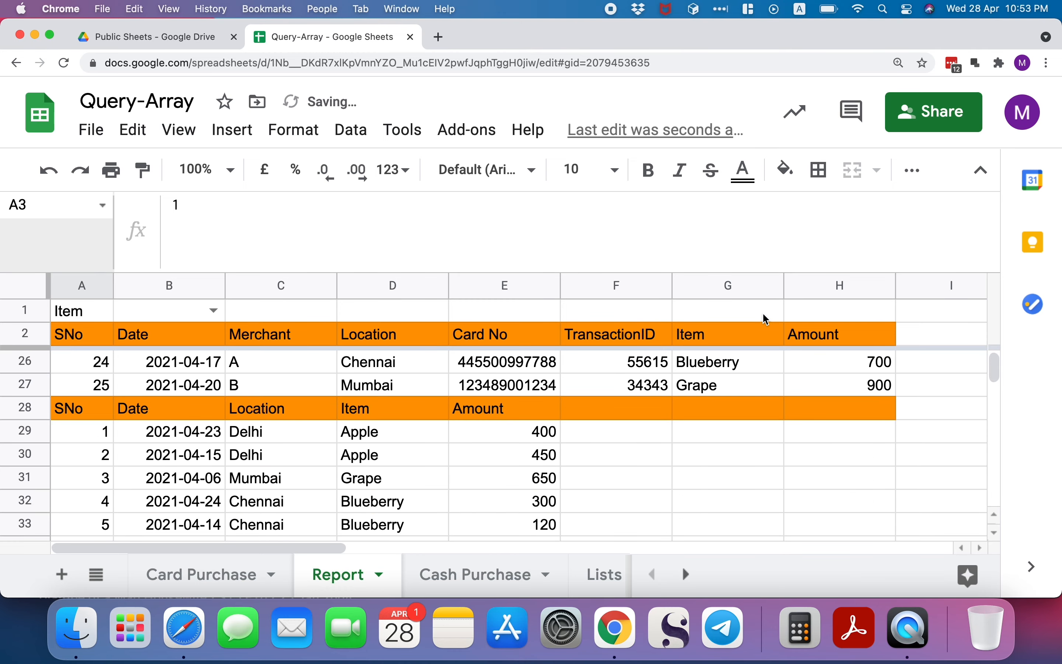
scroll(579, 488, down, 3)
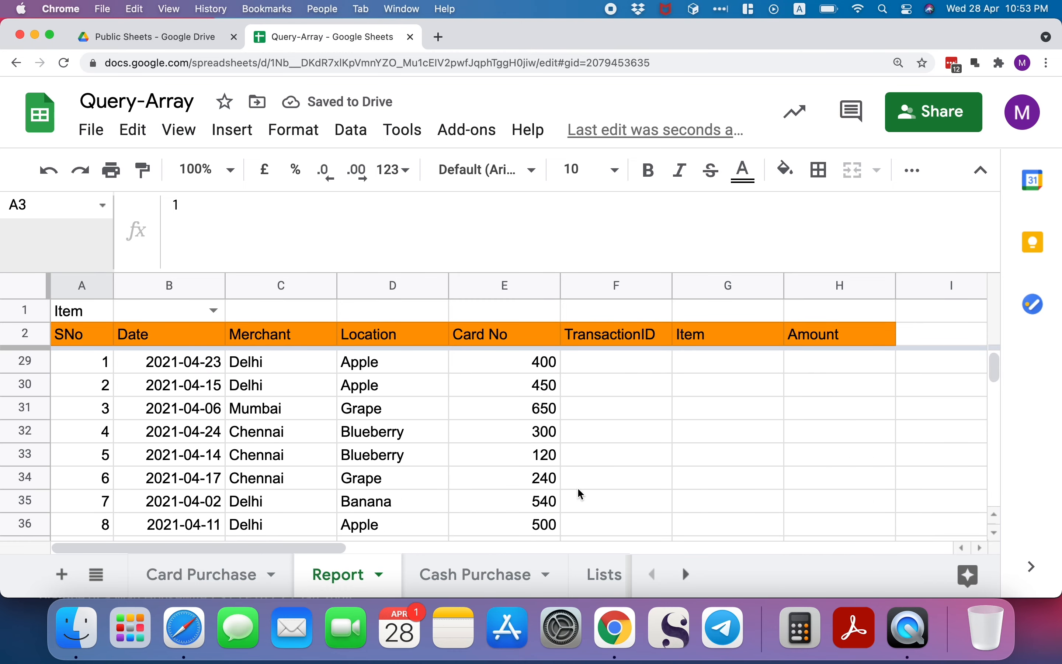
scroll(582, 494, up, 1)
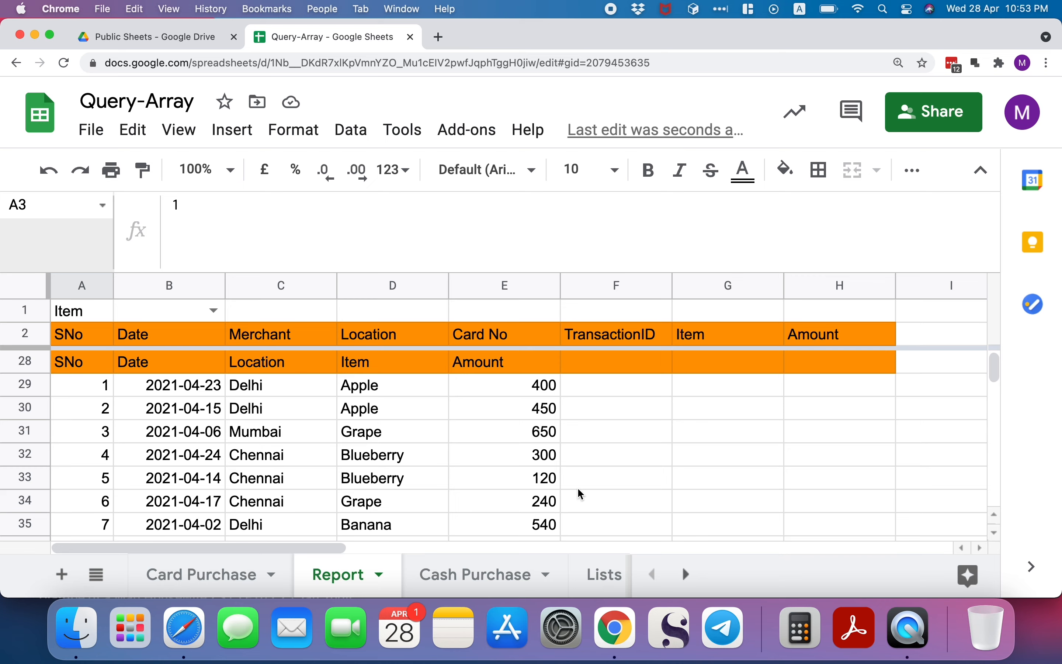
scroll(578, 487, up, 1)
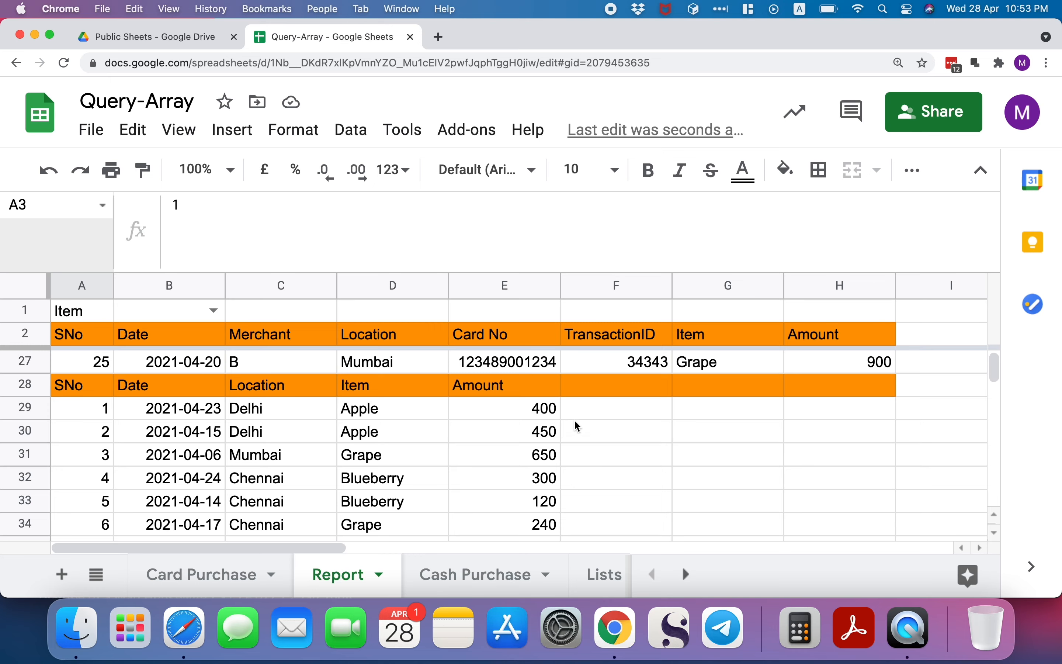
click(83, 340)
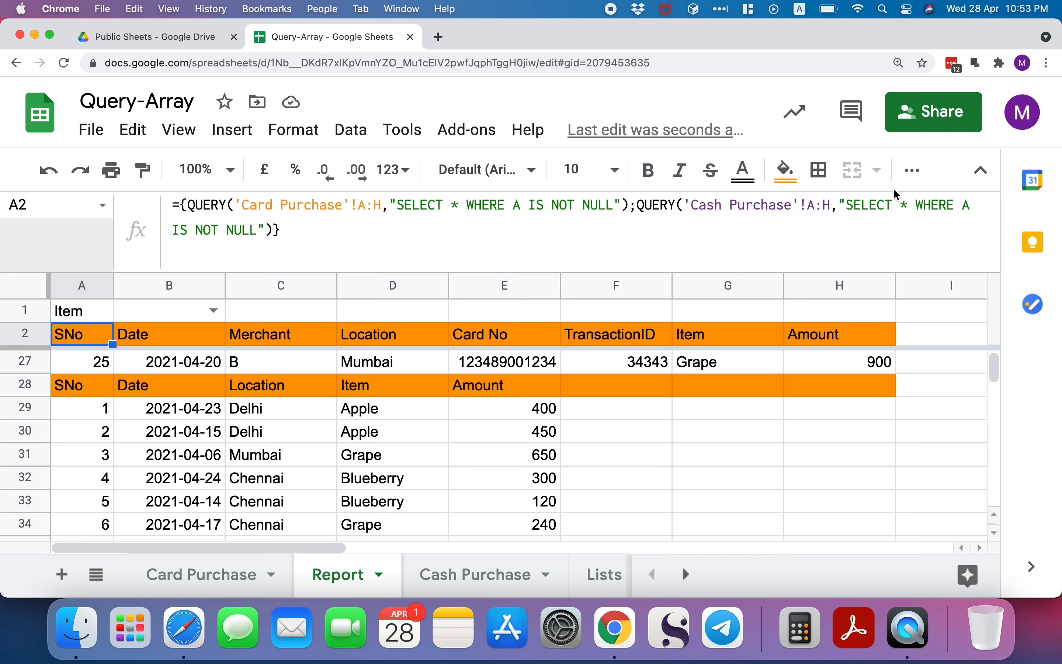
double_click(905, 204)
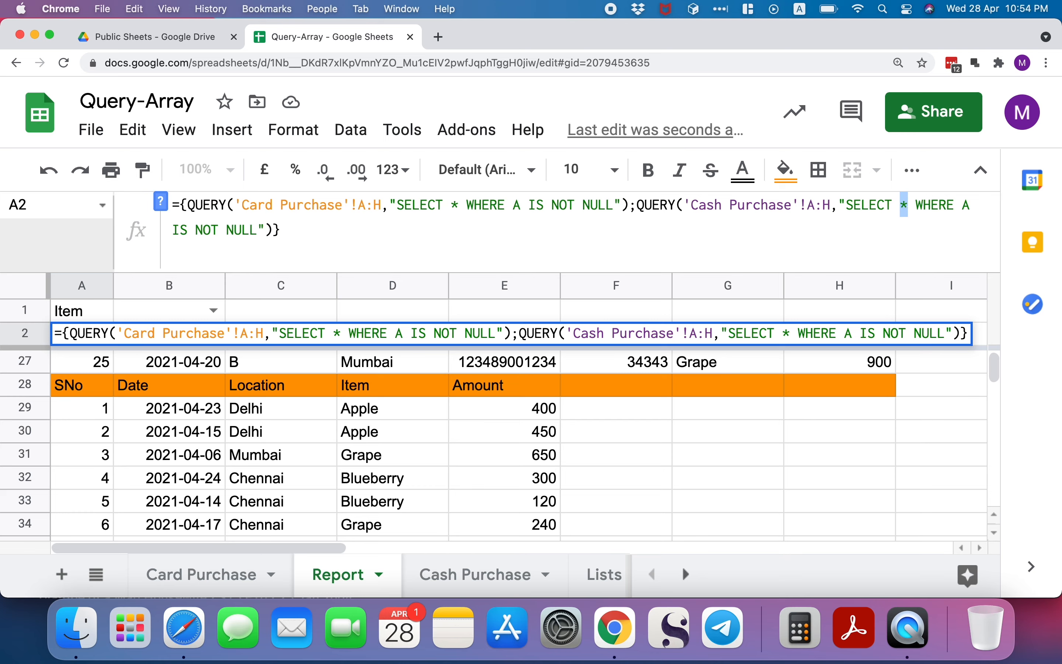
text(A,B)
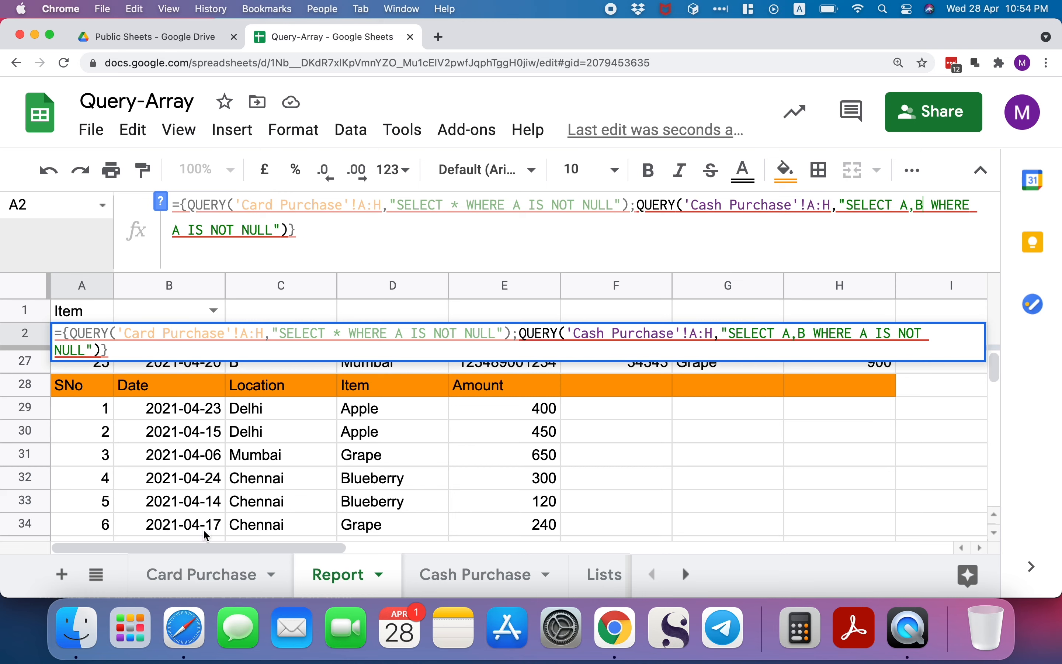
mouse_move(930, 210)
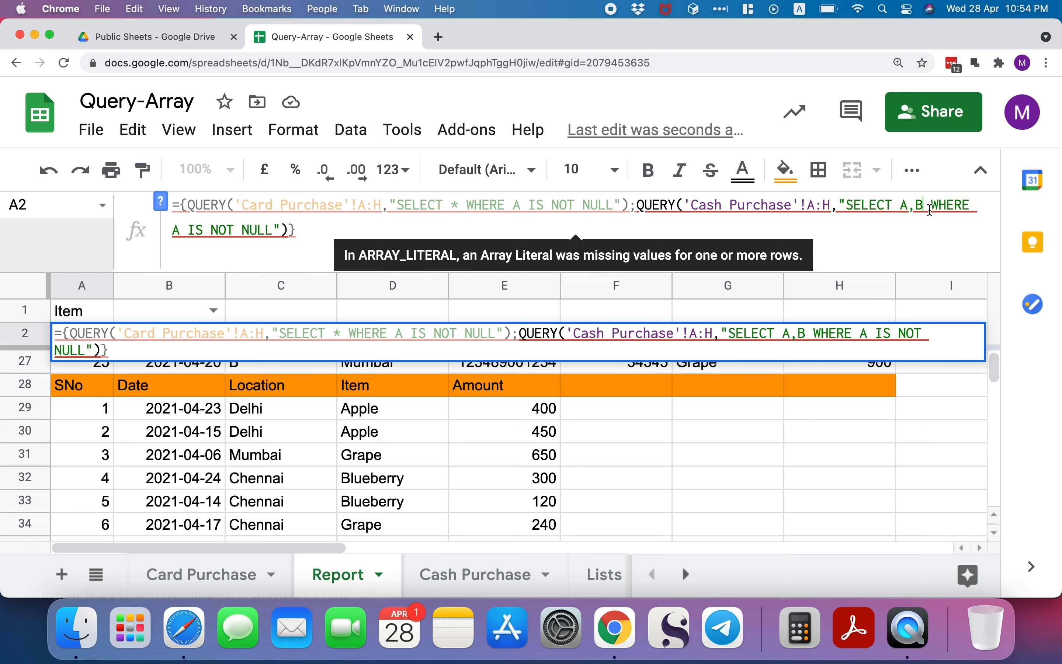
text(,)
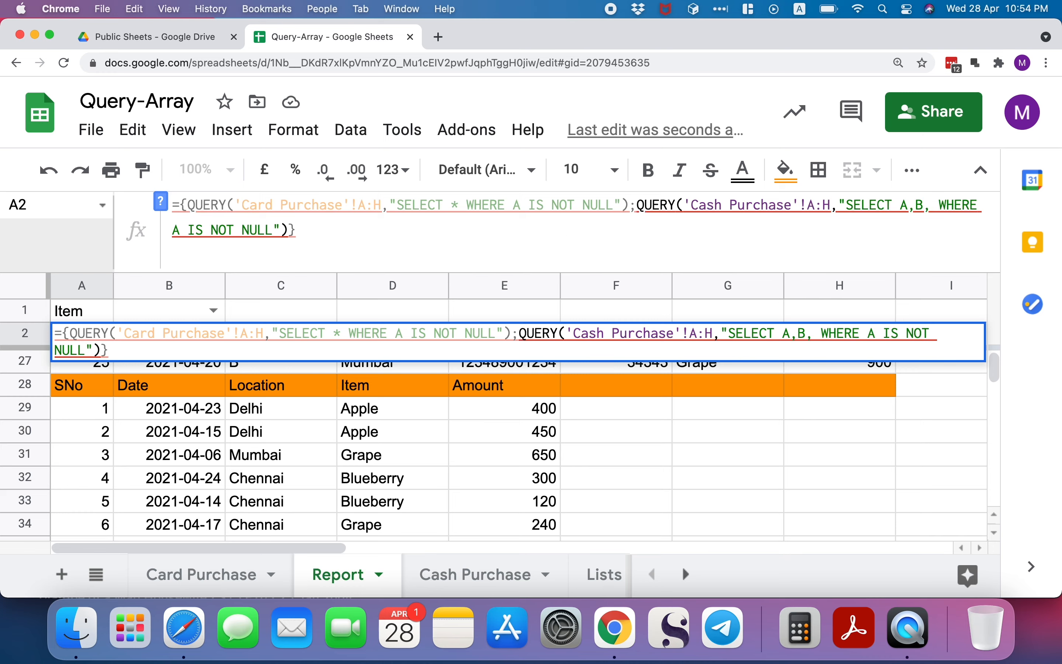
text(F,C)
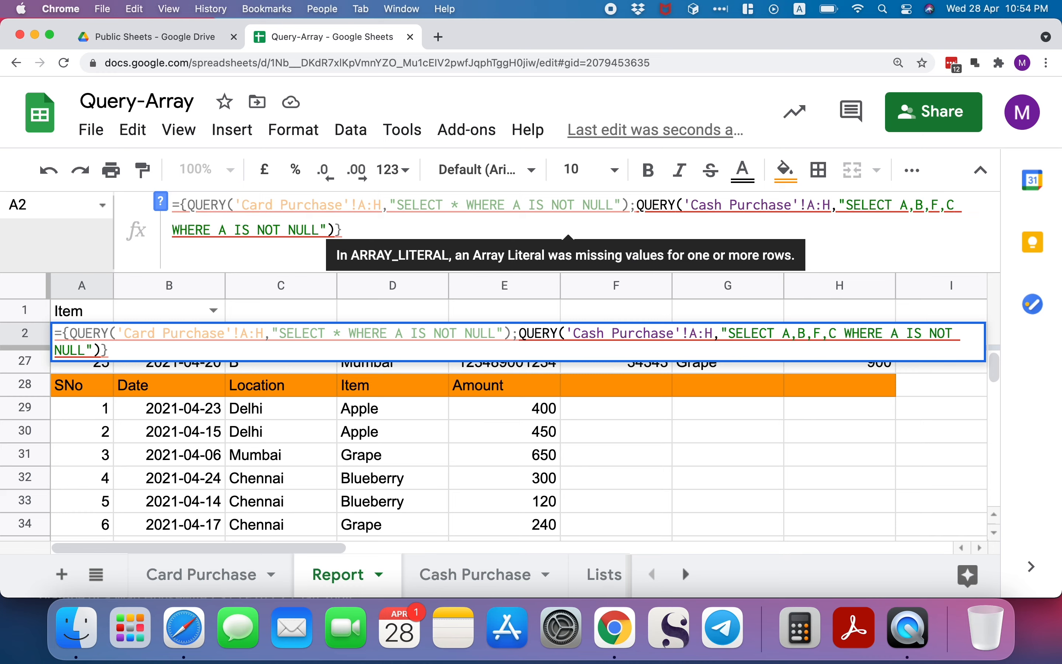
text(,)
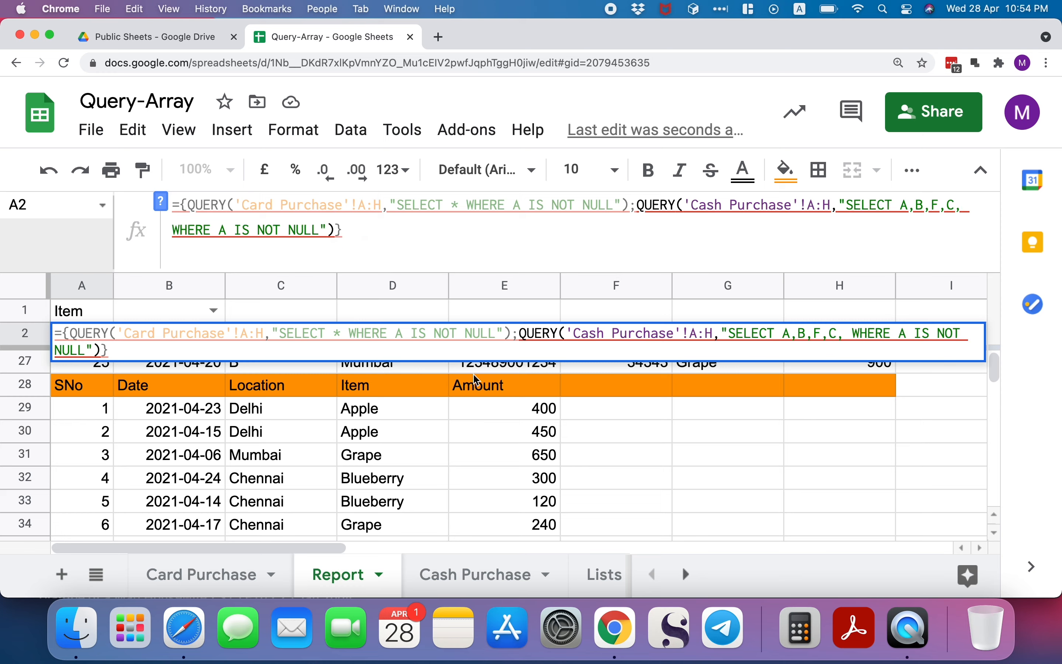
text(G,H,)
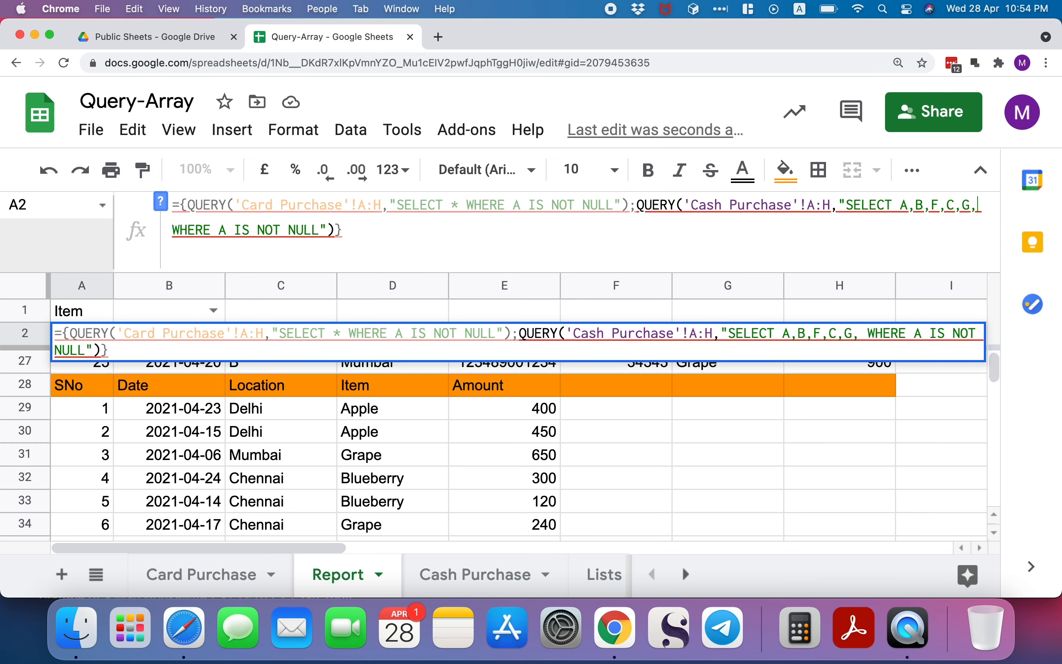
text(D,E)
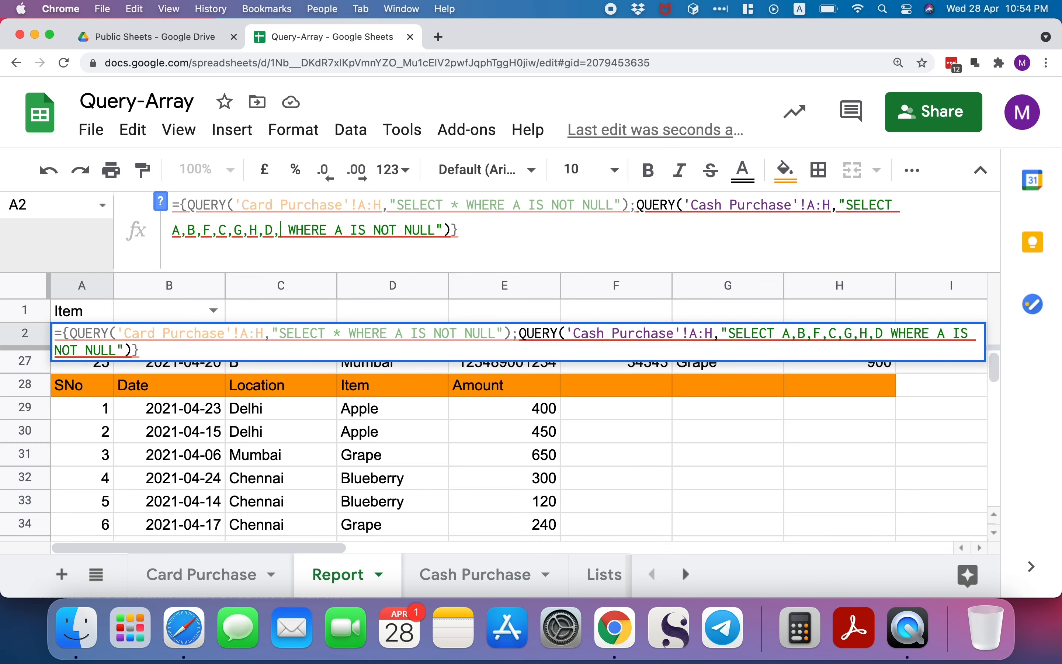
key(Return)
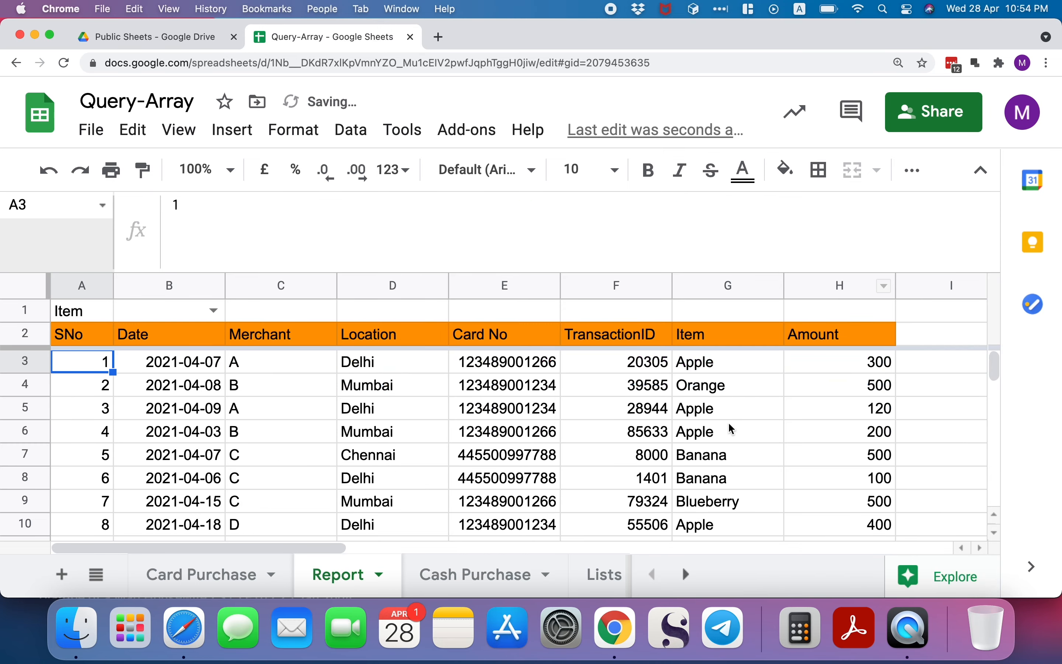
Step: Check the column alignment of the cash purchase rows, and choose Apple as the item in B1
scroll(708, 439, down, 10)
scroll(707, 461, down, 1)
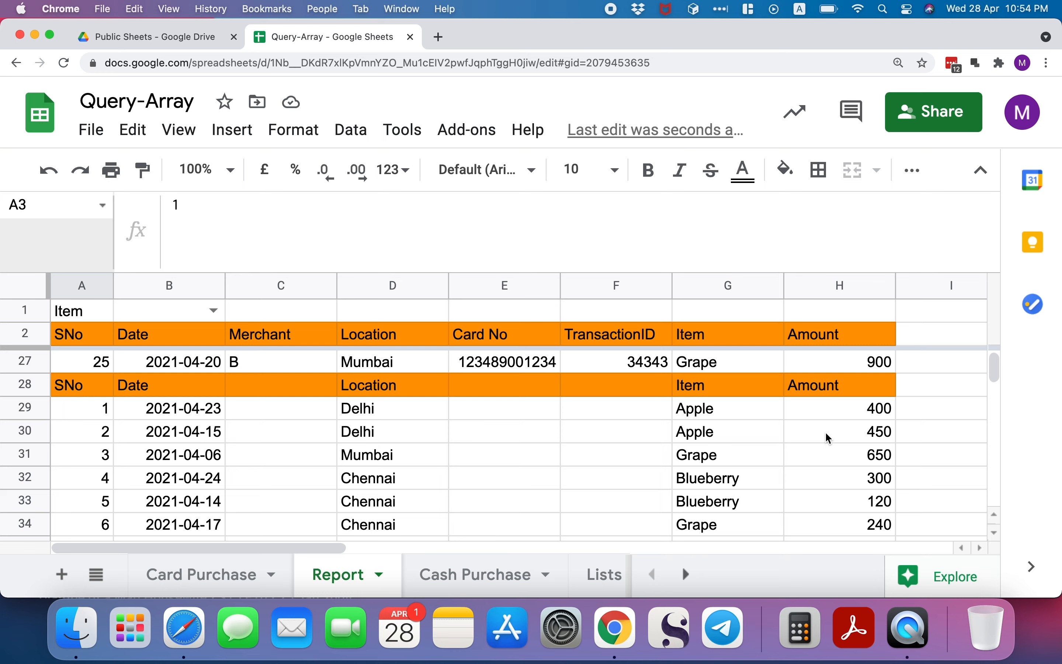
scroll(827, 433, down, 5)
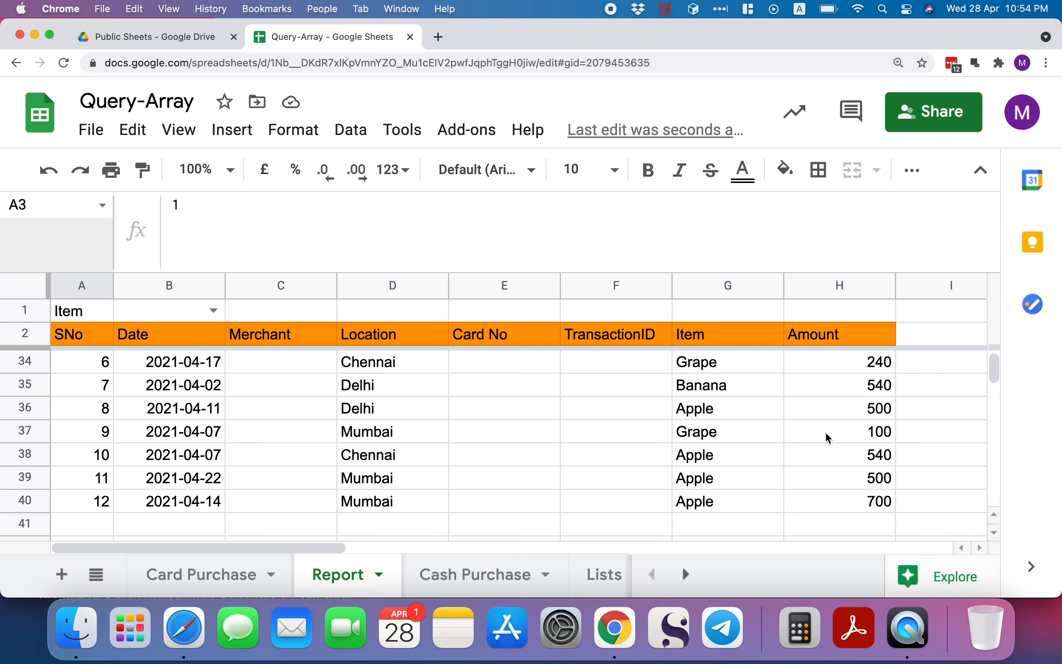
scroll(825, 432, up, 20)
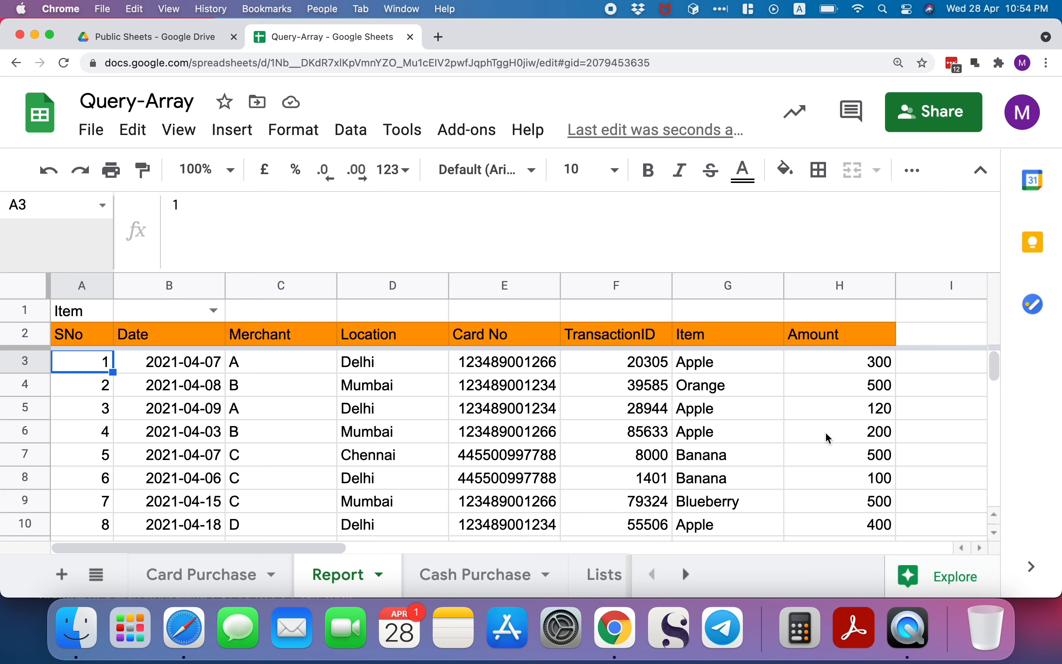
click(102, 336)
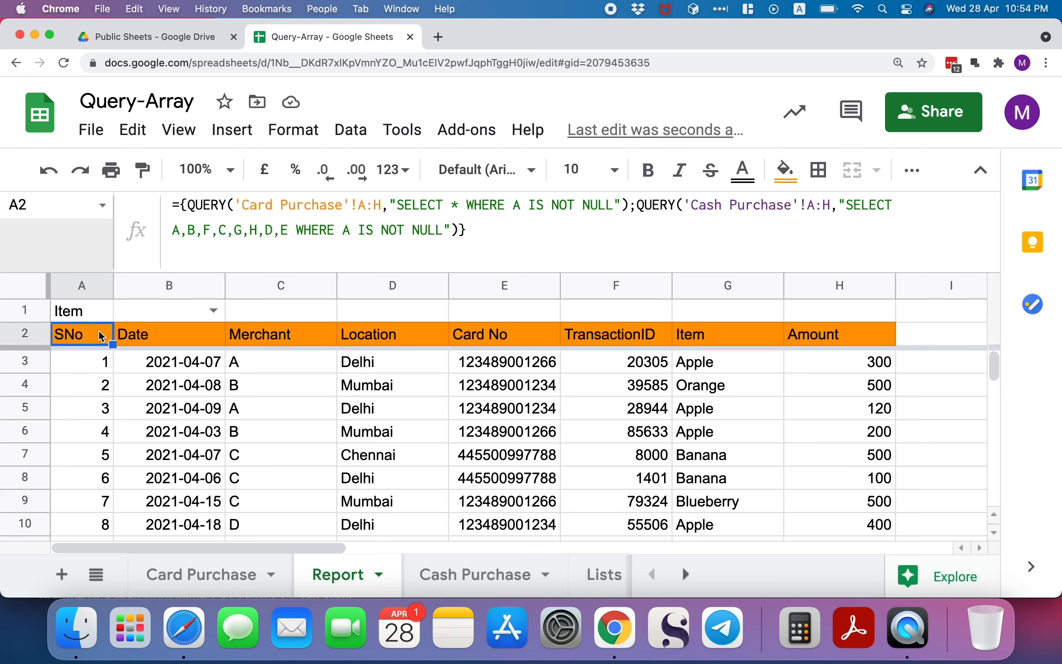
click(213, 309)
click(185, 368)
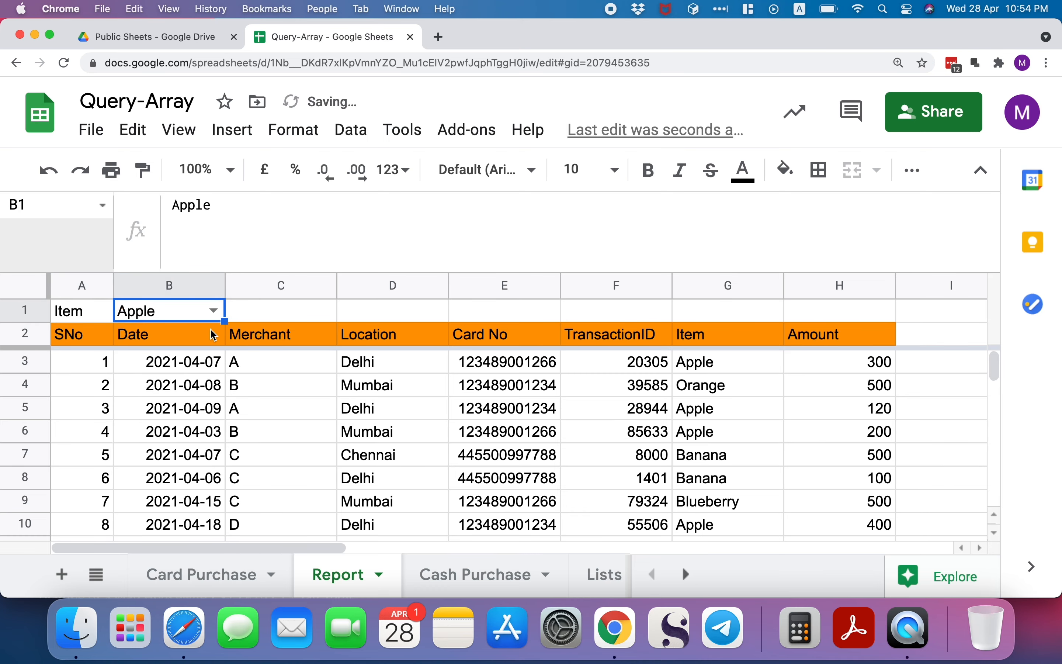
Step: Switch the item in B1 to Grape, Apple, Banana and back to Apple
click(218, 316)
click(178, 422)
click(211, 309)
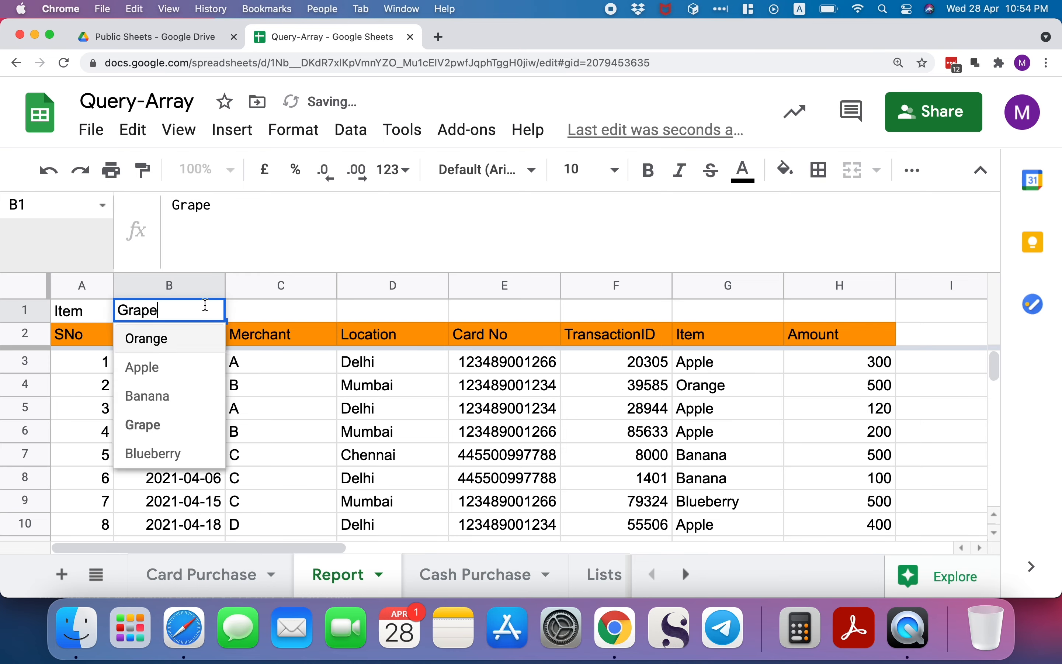
click(170, 362)
click(213, 311)
click(184, 395)
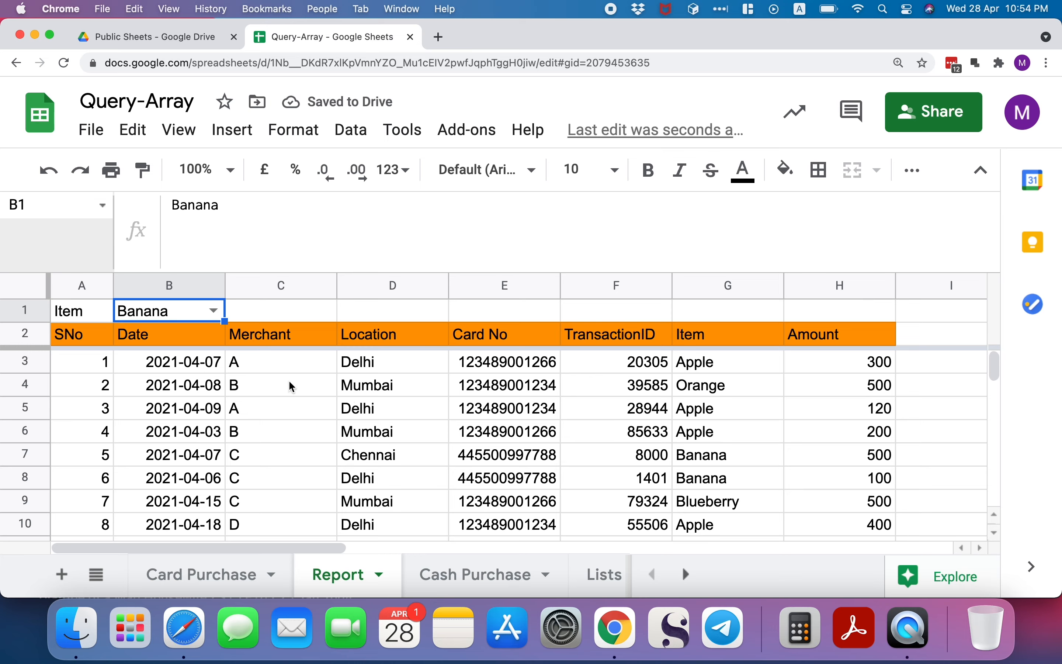
click(214, 311)
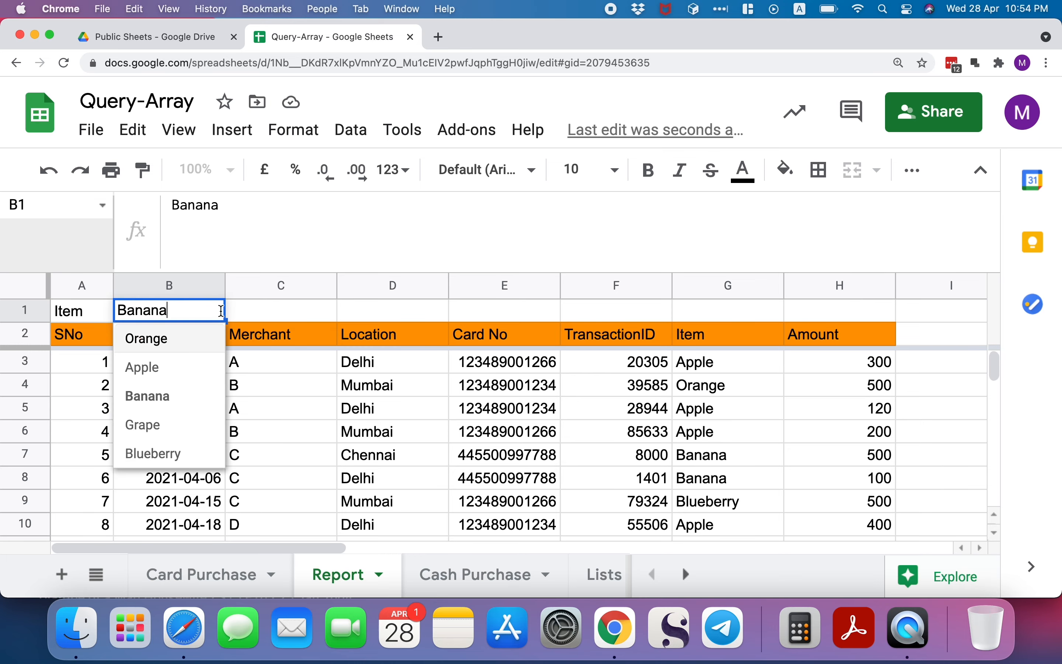
click(186, 369)
Step: Enlarge the formula bar's height to show more lines of the A2 formula, and dismiss the window-size notice
click(55, 334)
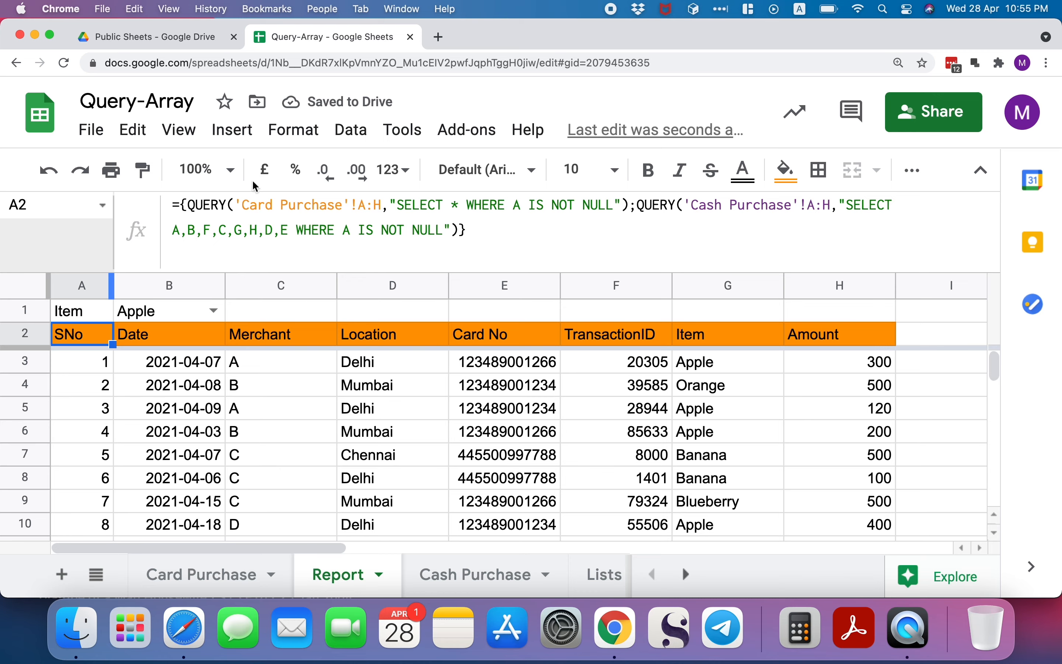
drag(531, 272, 526, 358)
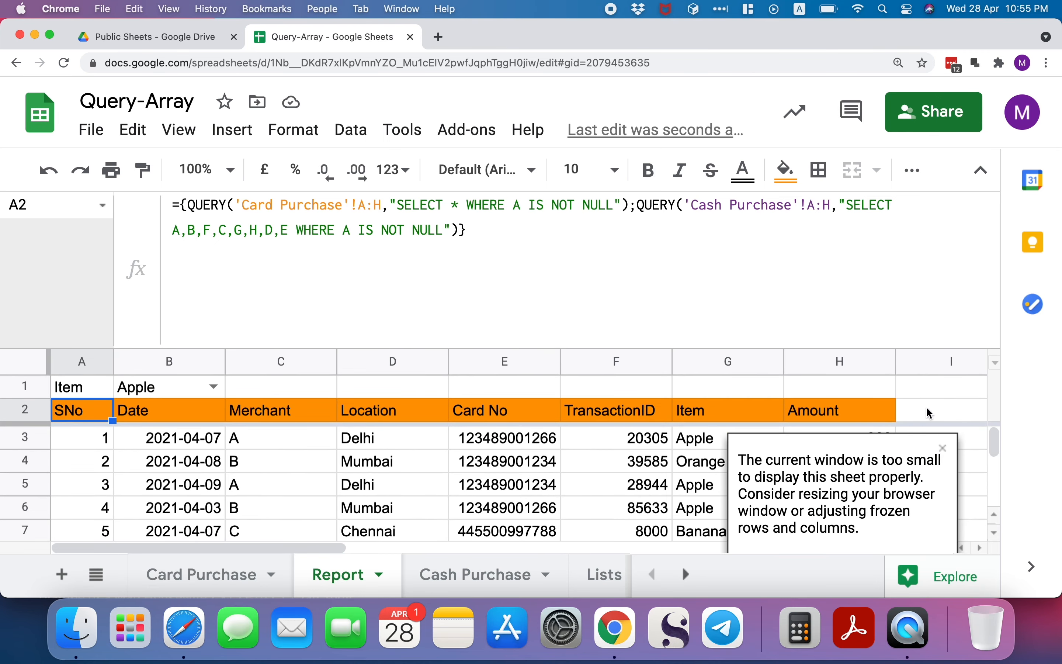
click(947, 451)
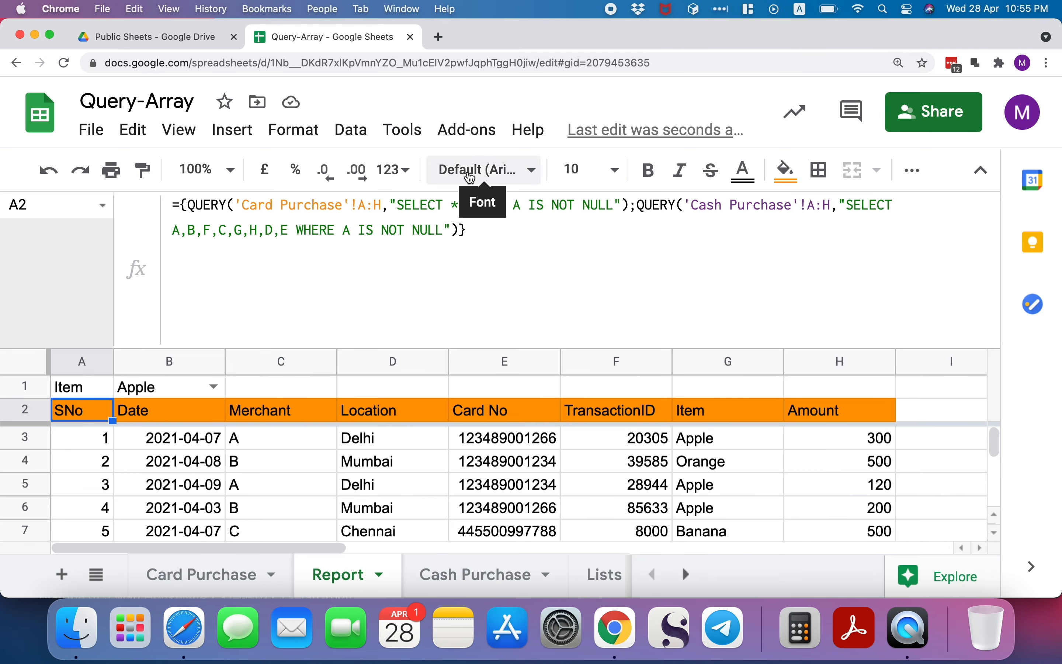
Step: Split the A2 formula across lines so each QUERY and the closing brace stand on their own line, and enter it
click(190, 209)
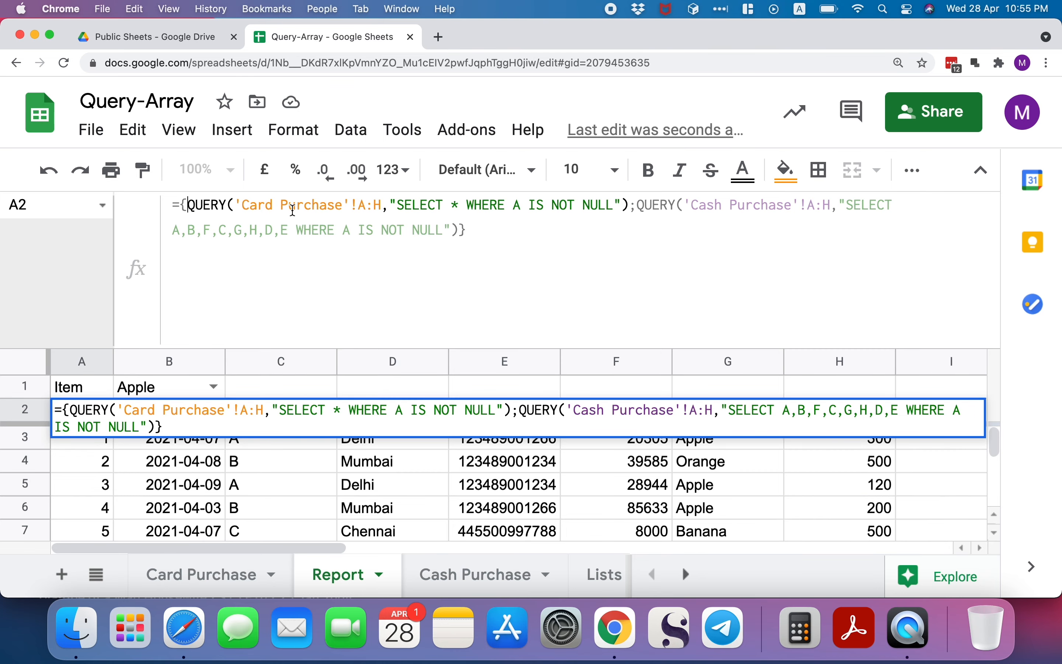
key(ctrl+Return)
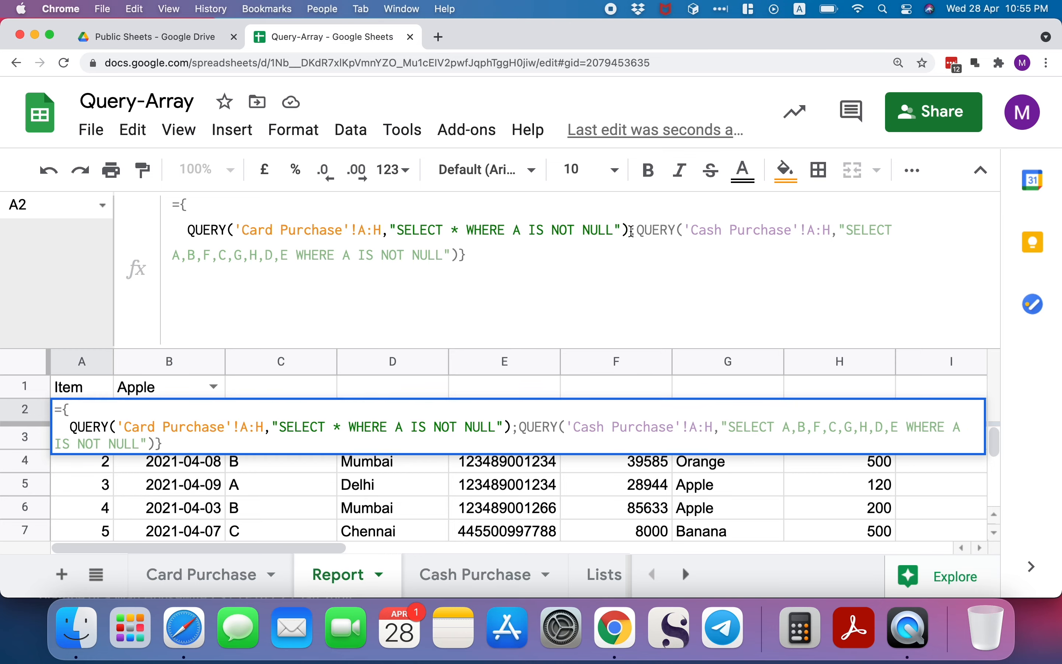
click(638, 230)
key(ctrl+Return)
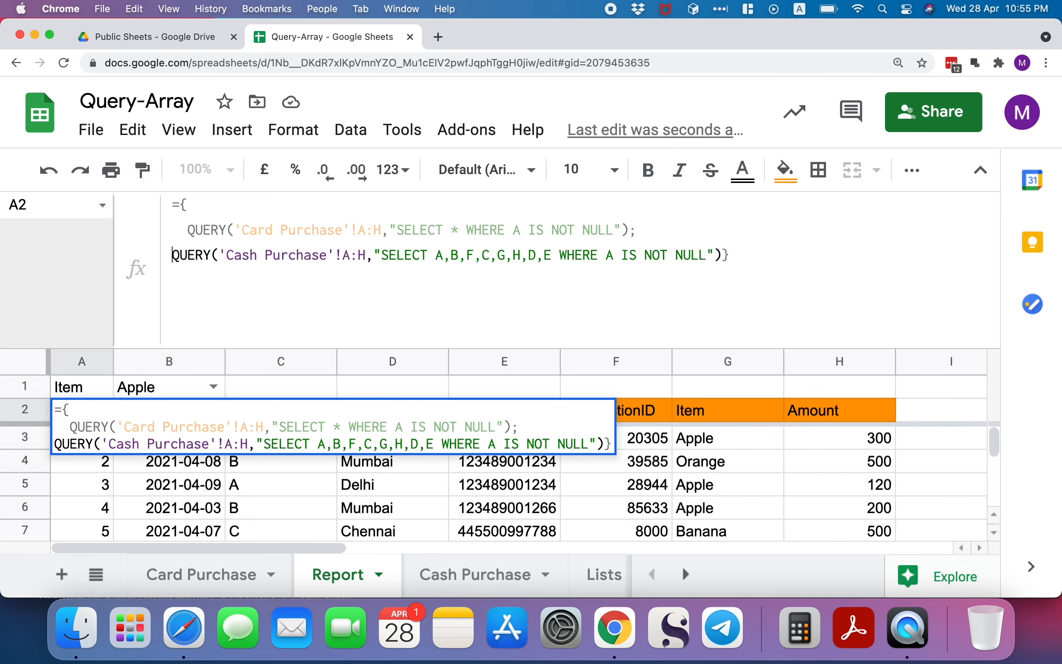
click(744, 259)
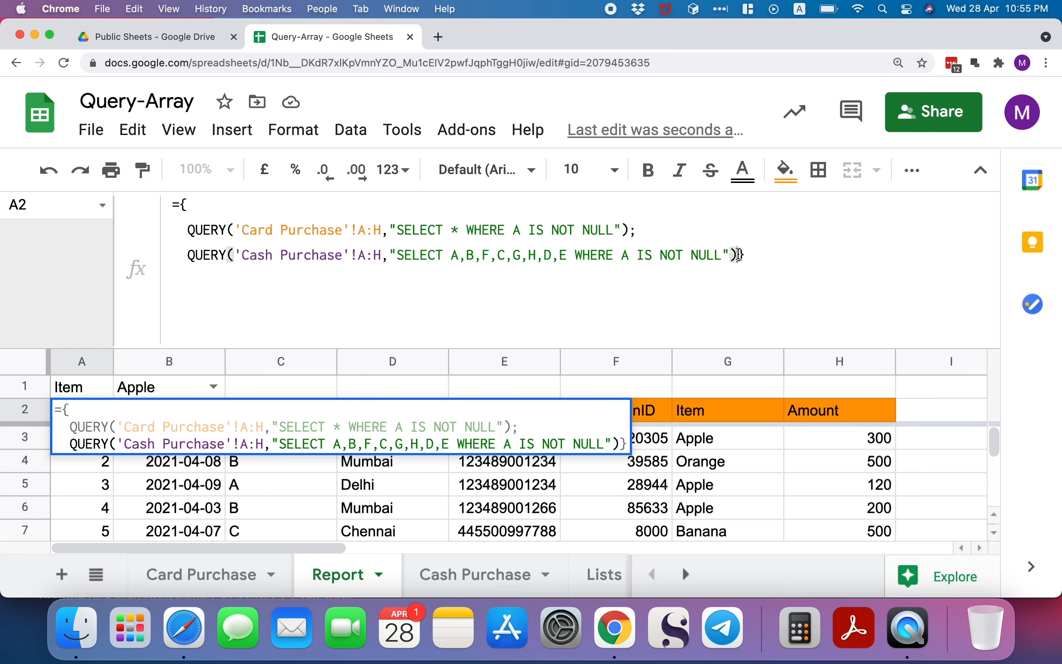
key(alt+Return)
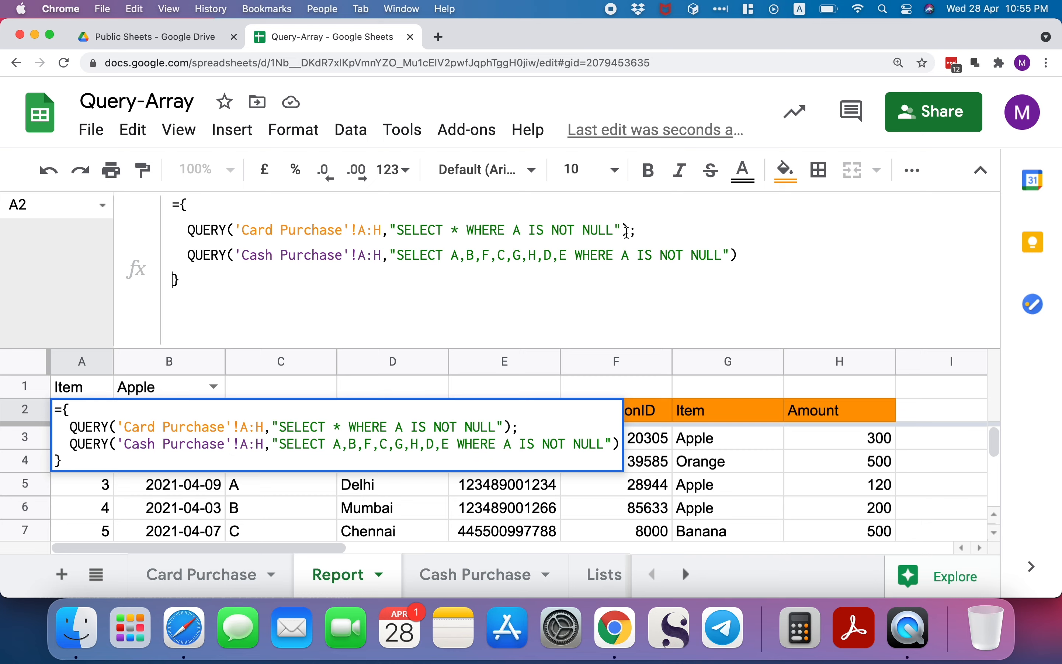
key(Return)
Step: Extend the Card Purchase QUERY in A2 with the condition AND G='"&B1&"' so it filters by the item in B1, and enter it
click(97, 415)
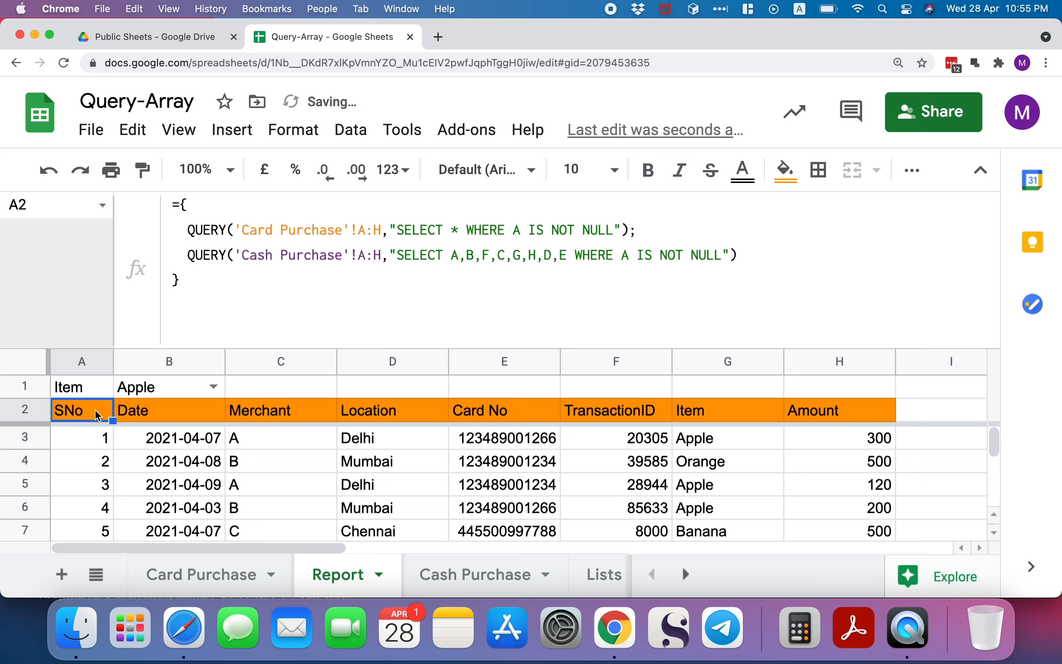
click(471, 278)
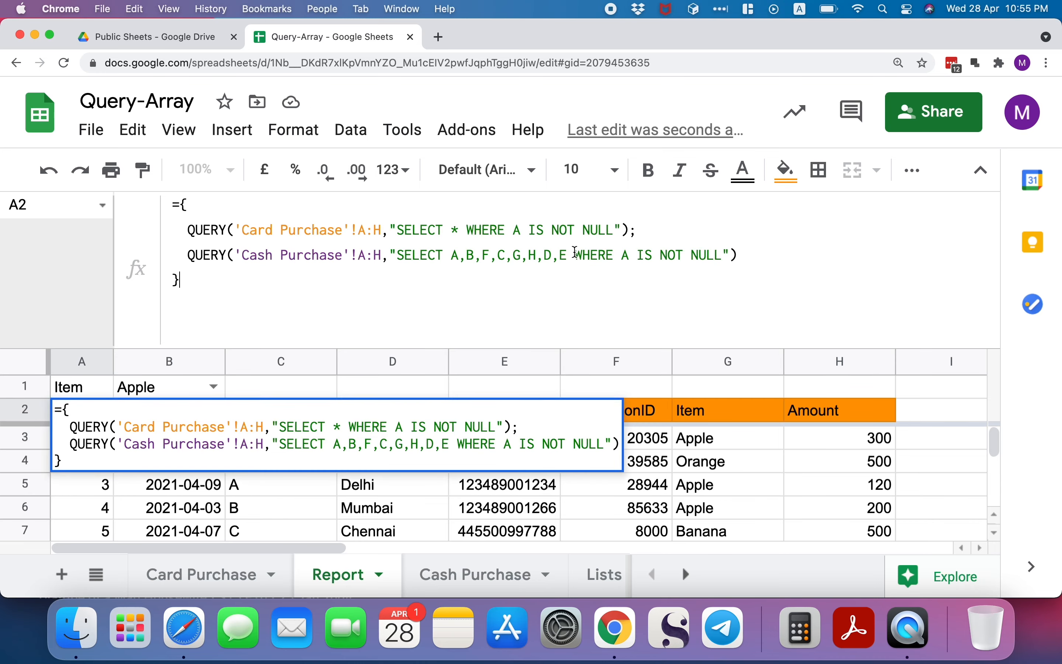
click(614, 232)
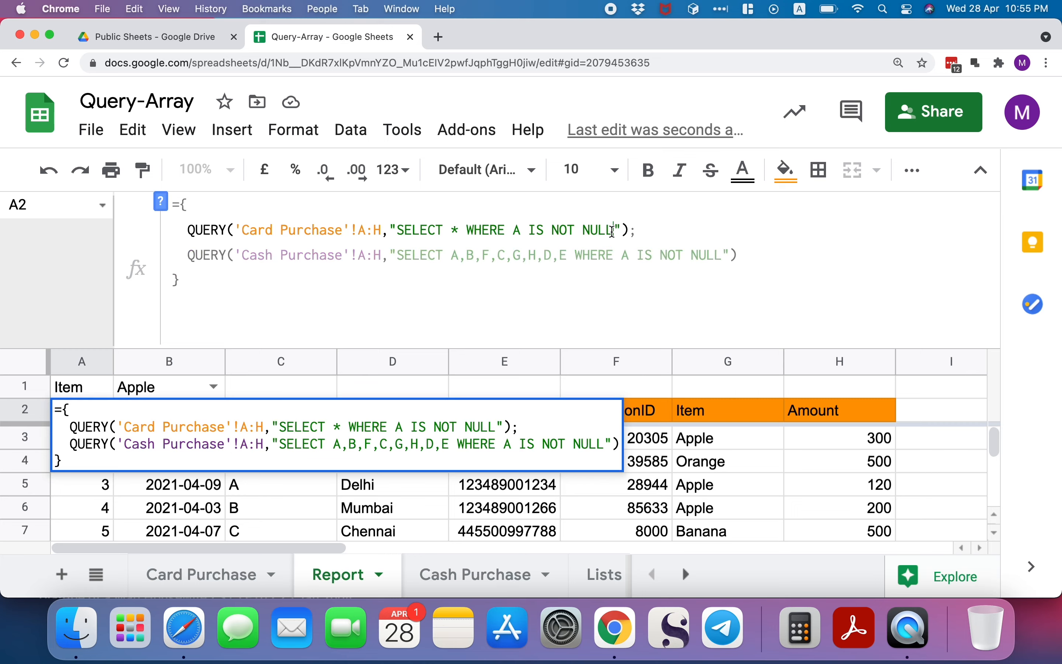
text(AND )
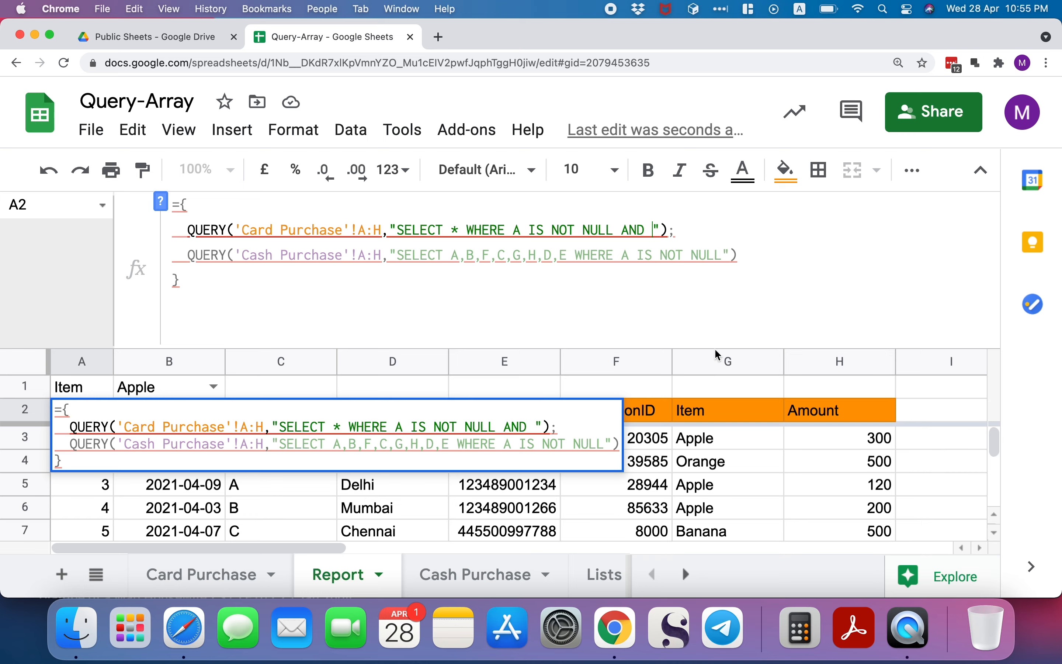
text(G=)
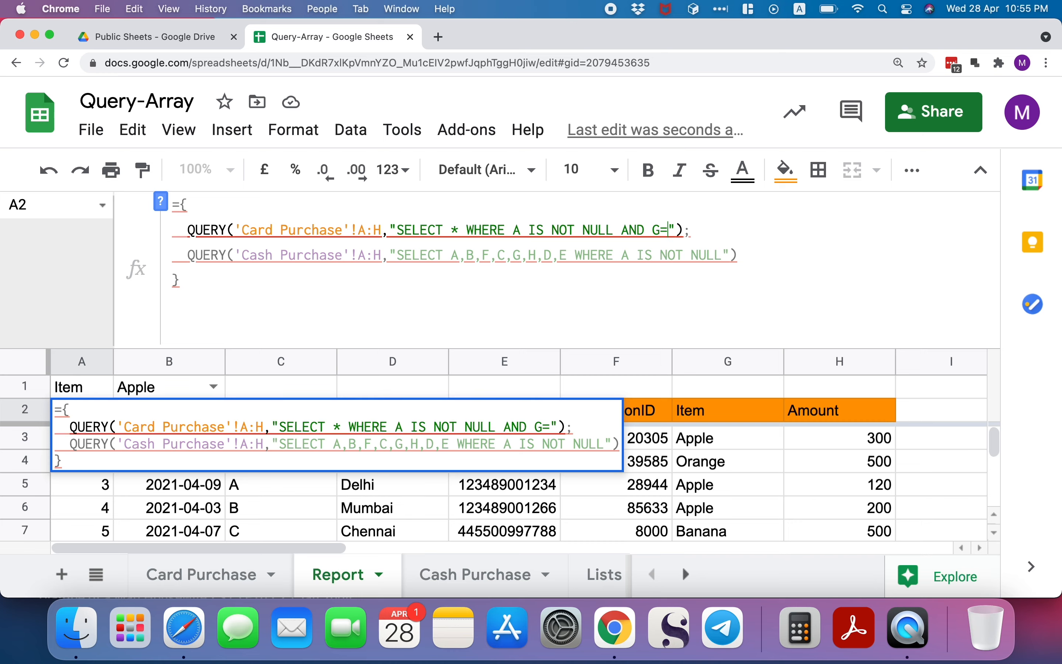
text('')
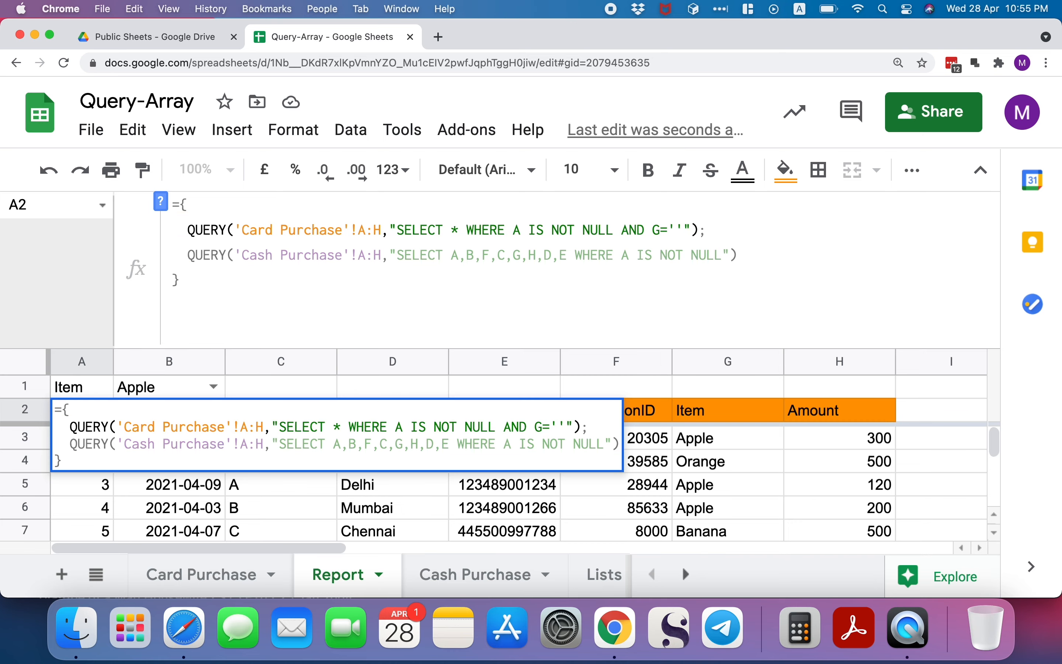
text("&&)
mouse_move(695, 231)
click(692, 230)
text(B1&")
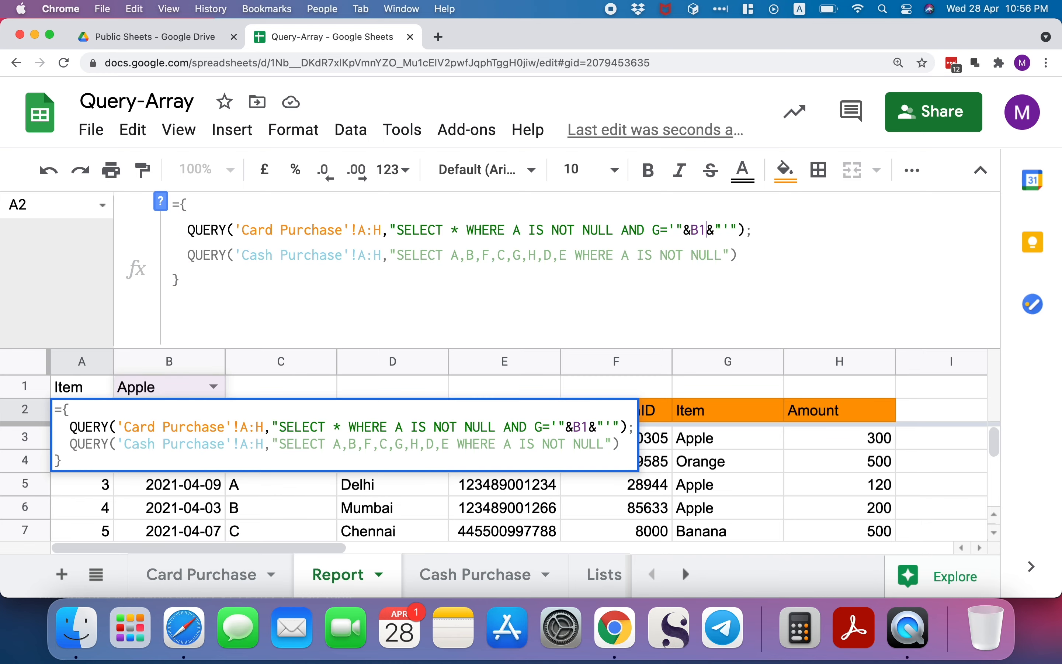
key(Return)
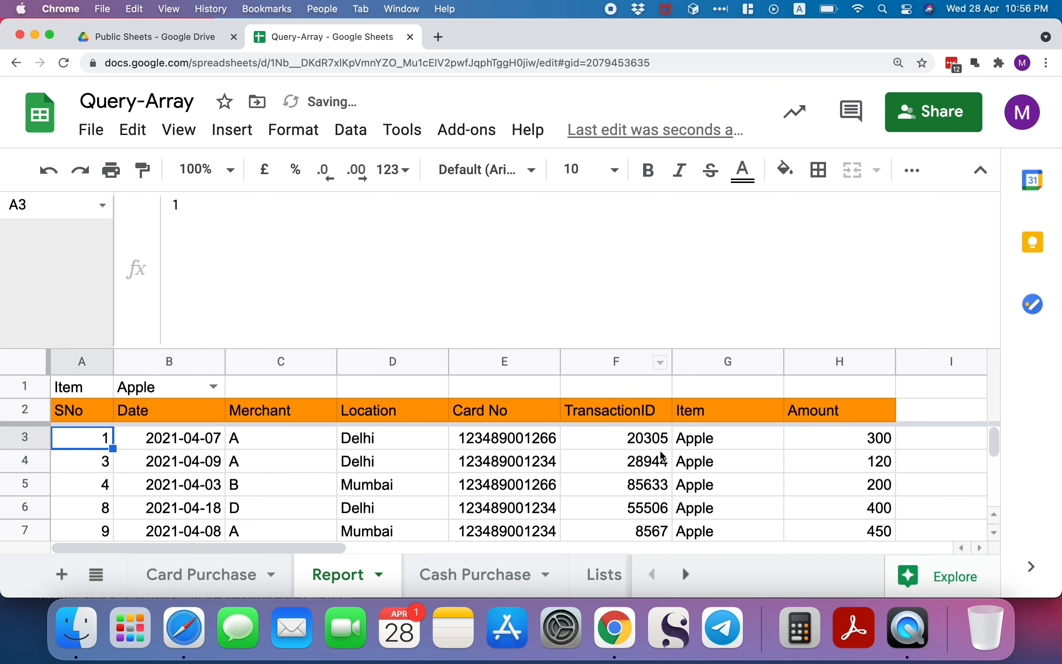
Step: Look through the report to compare the filtered card purchase rows with the cash purchase rows beneath them
scroll(692, 458, down, 3)
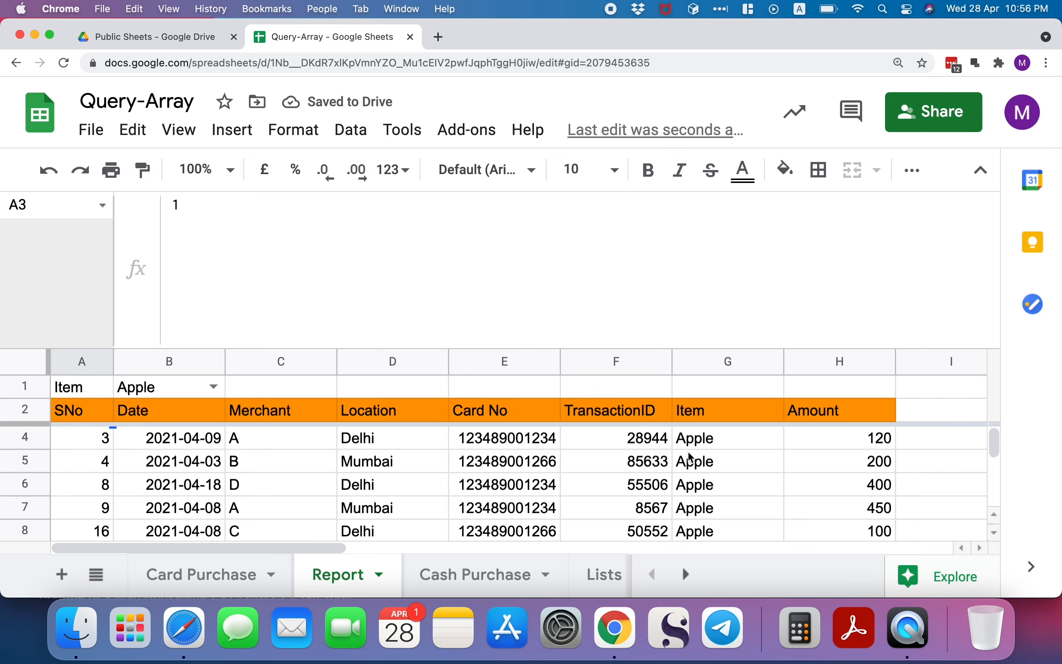
scroll(691, 458, up, 3)
scroll(693, 458, right, 1)
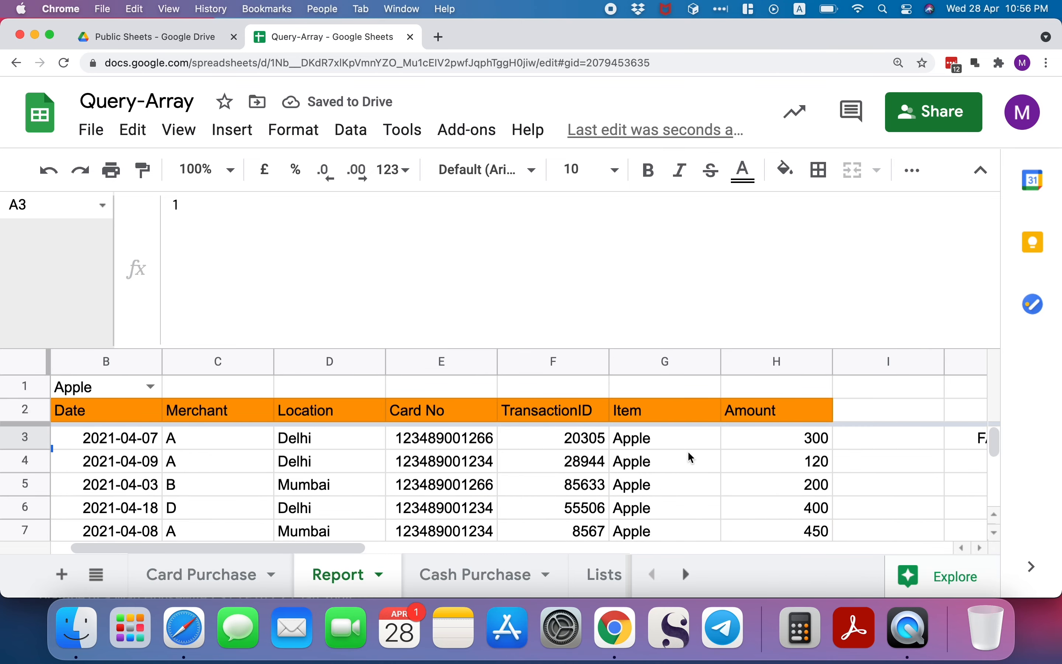
scroll(692, 459, down, 2)
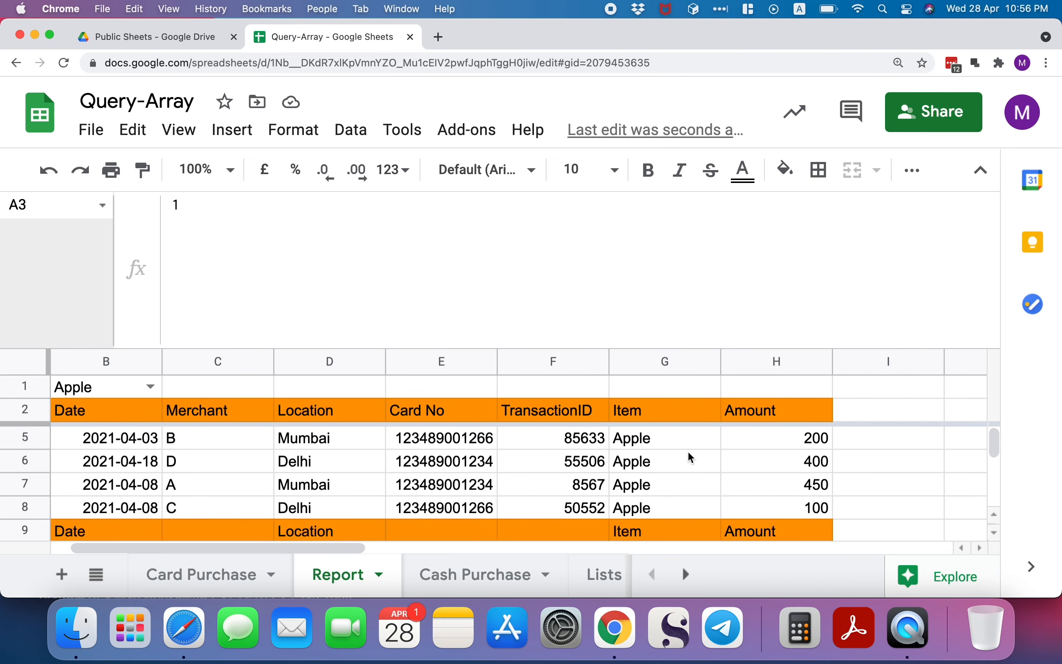
scroll(692, 458, left, 1)
scroll(692, 458, down, 1)
scroll(575, 435, down, 1)
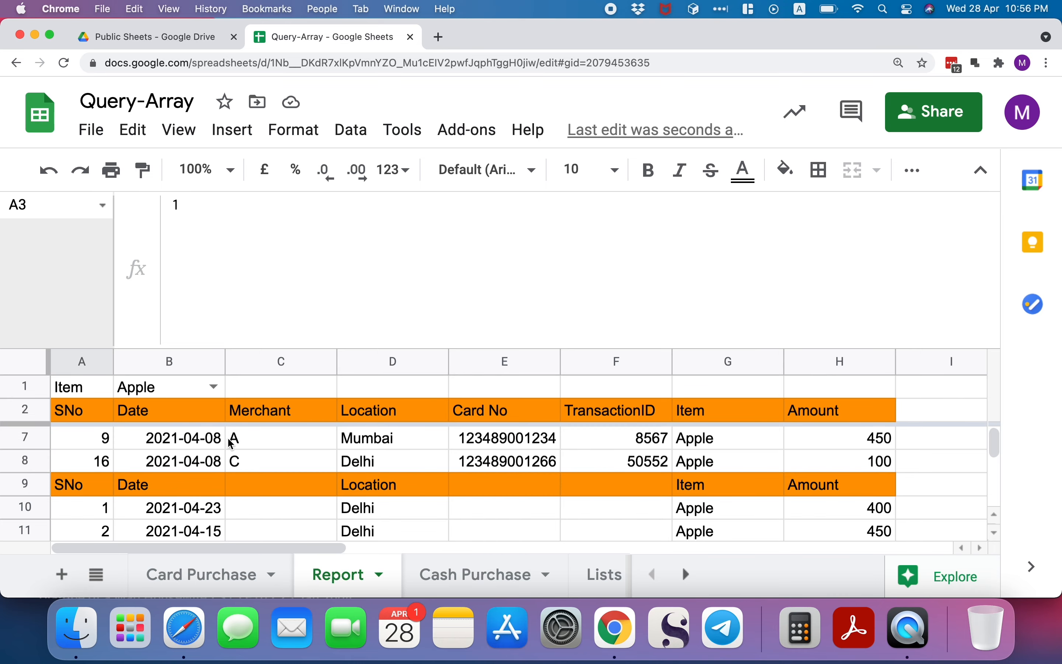
Step: Add the same condition, AND G='"&B1&"', to the Cash Purchase QUERY in A2, enter it and check the rows below
click(88, 420)
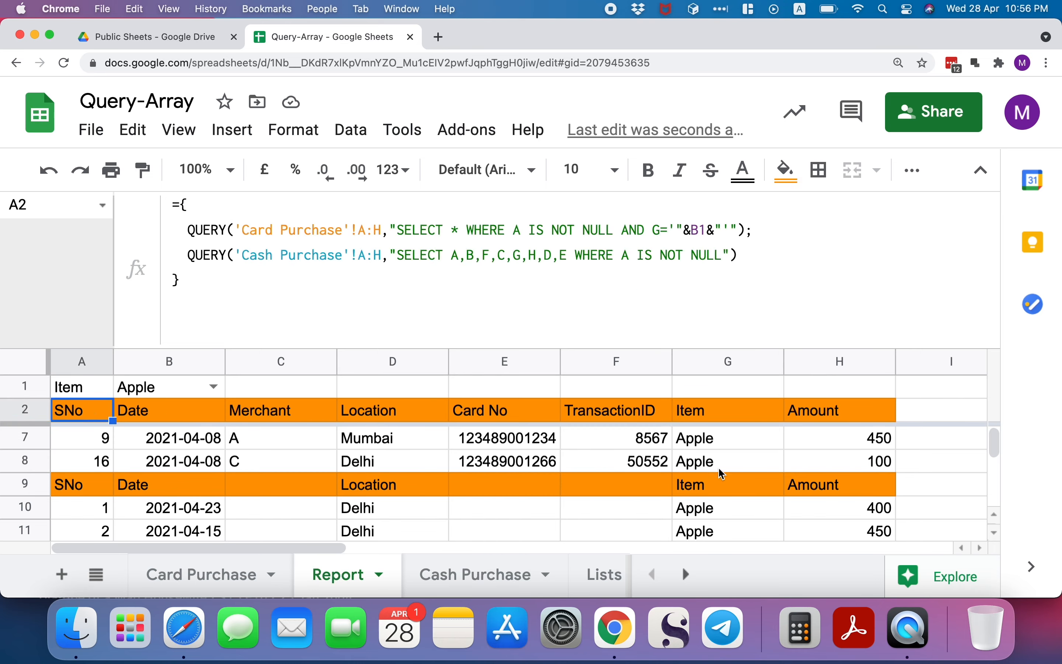
click(627, 259)
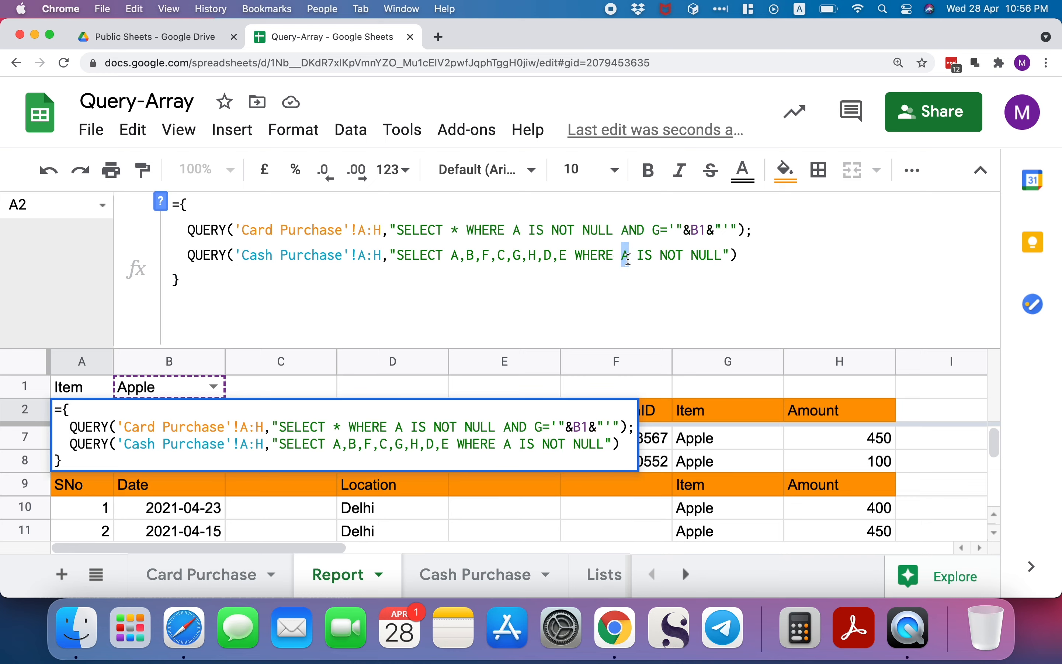
drag(622, 230, 724, 254)
text(AND G='"&B1&"')
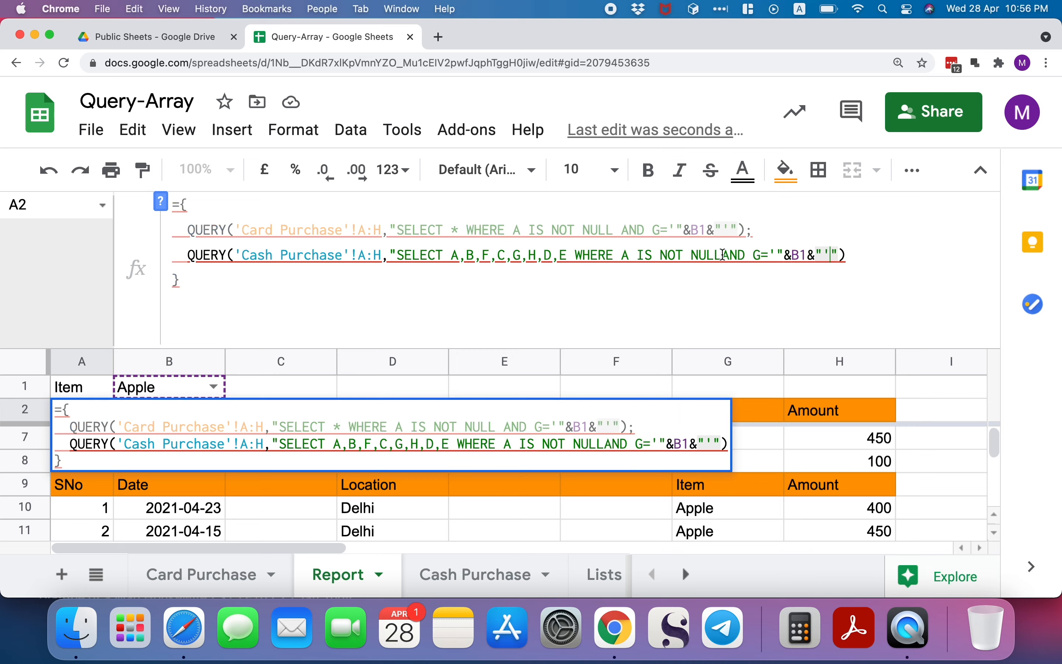
click(730, 255)
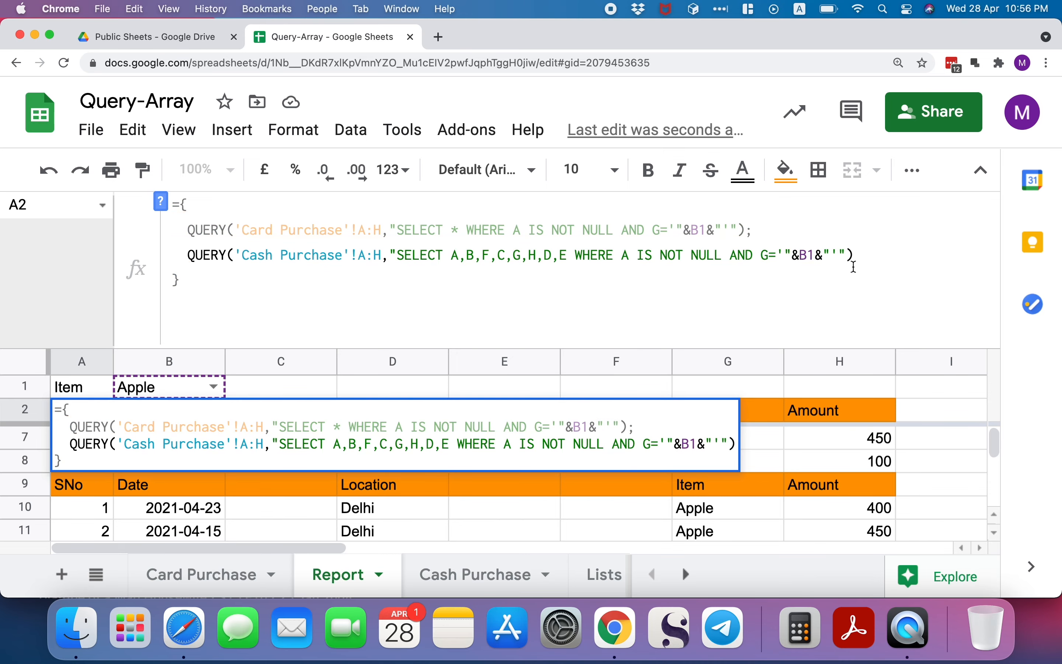
key(Return)
scroll(734, 537, down, 3)
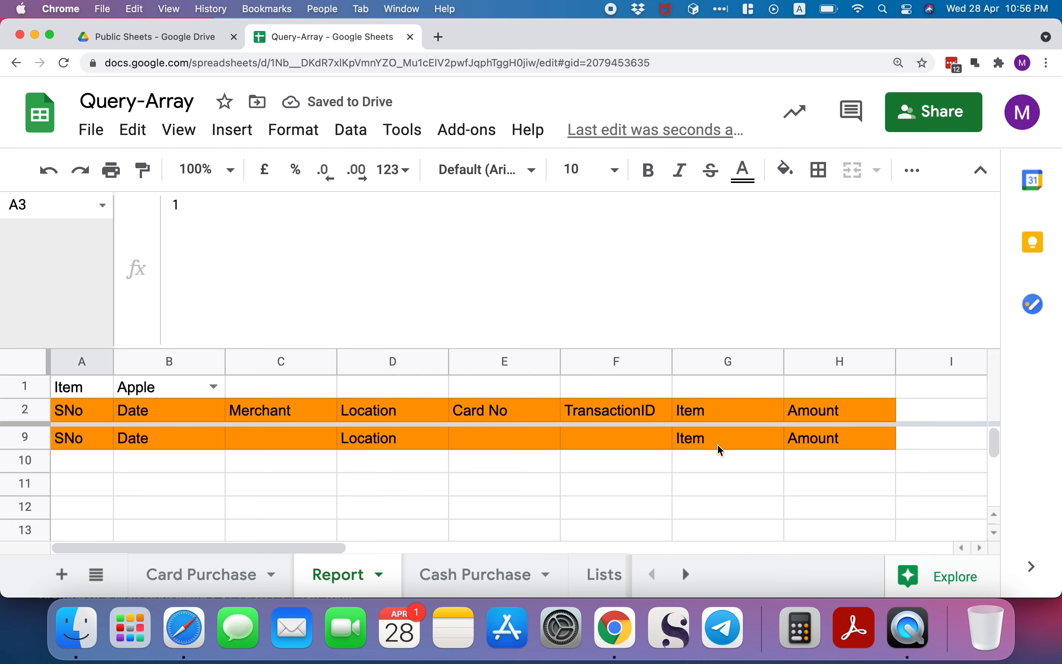
Step: Change the filter column in the Cash Purchase QUERY's item condition to D and enter the A2 formula
click(95, 413)
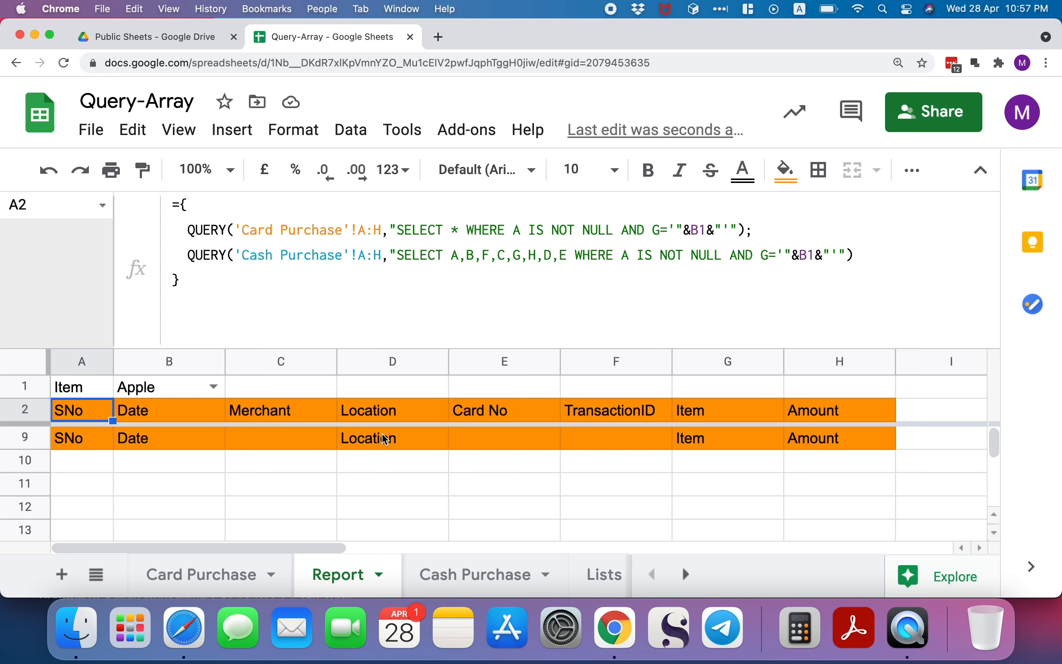
click(761, 253)
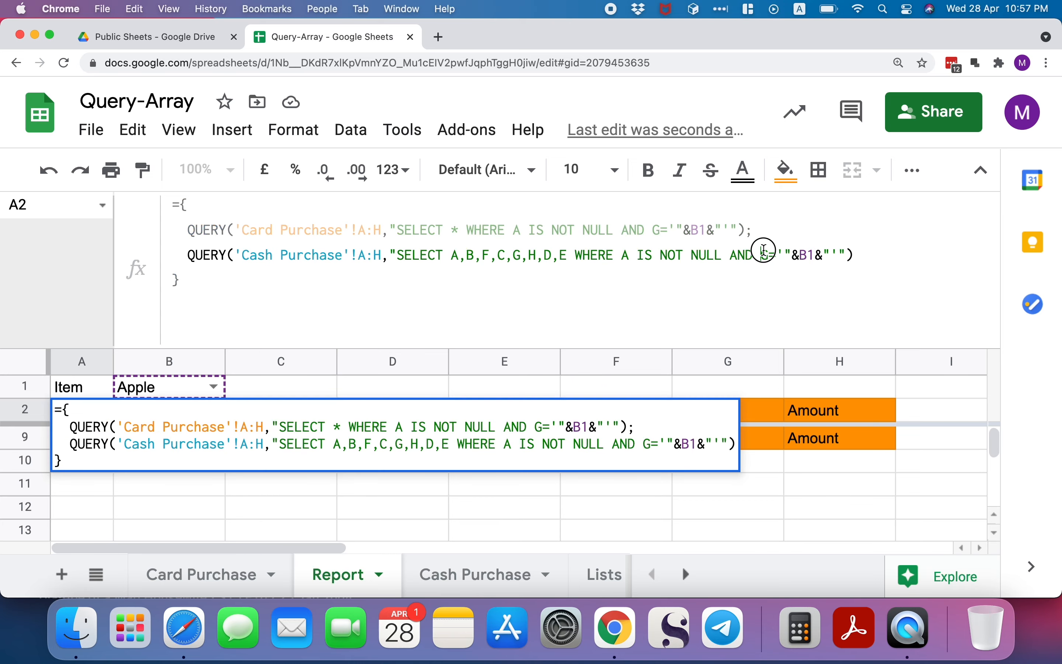
drag(762, 253, 774, 251)
key(Return)
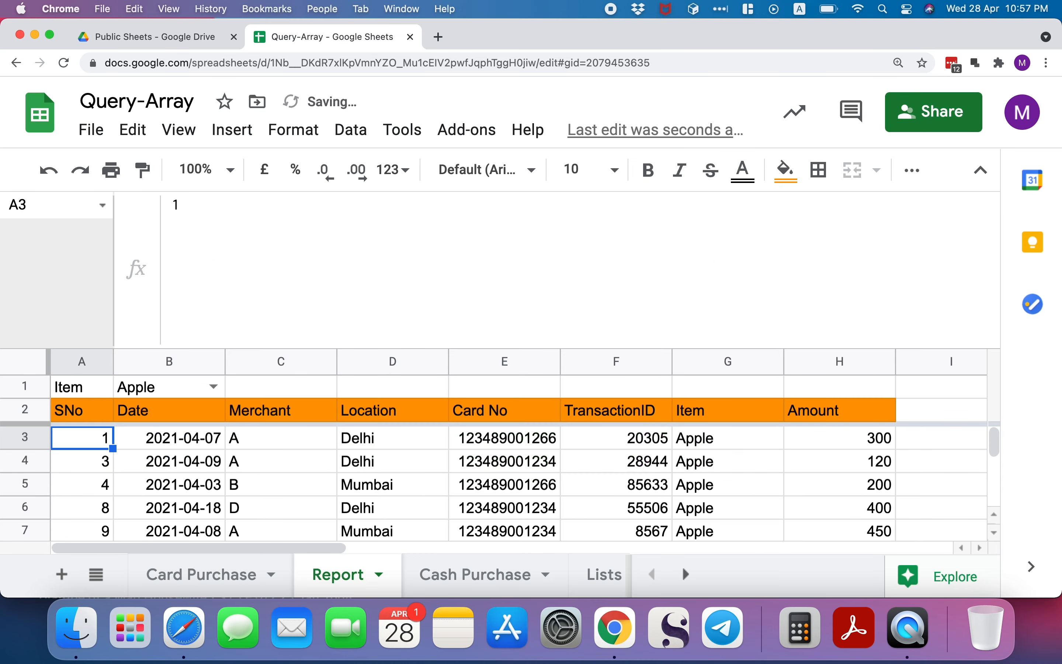
Step: Examine the Apple rows in the card and cash sections of the report against the A2 formula
scroll(876, 500, down, 5)
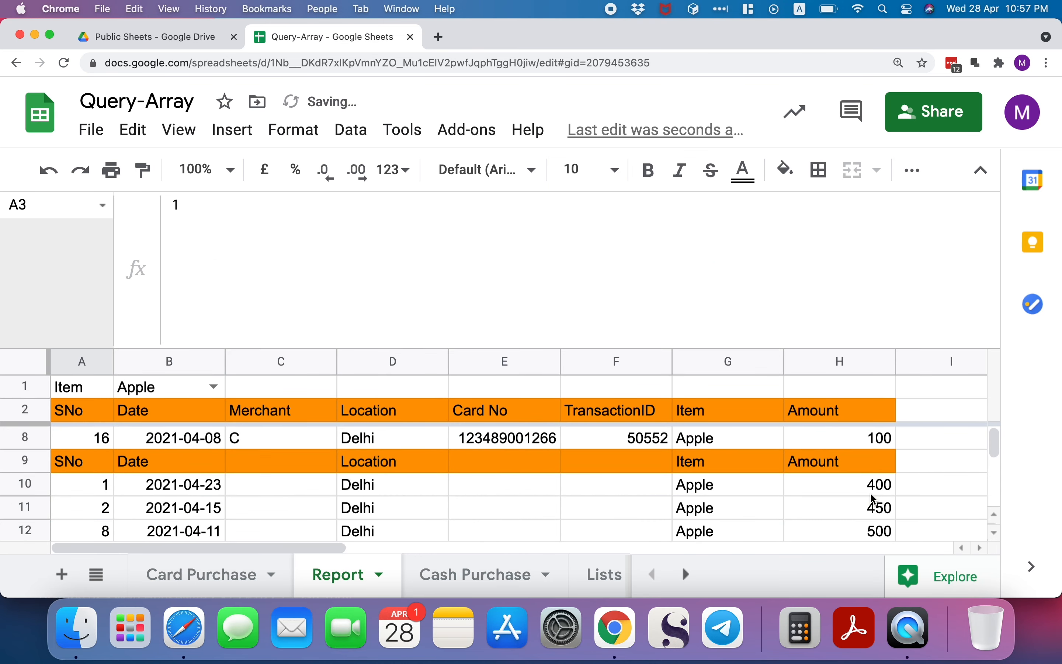
scroll(875, 499, up, 6)
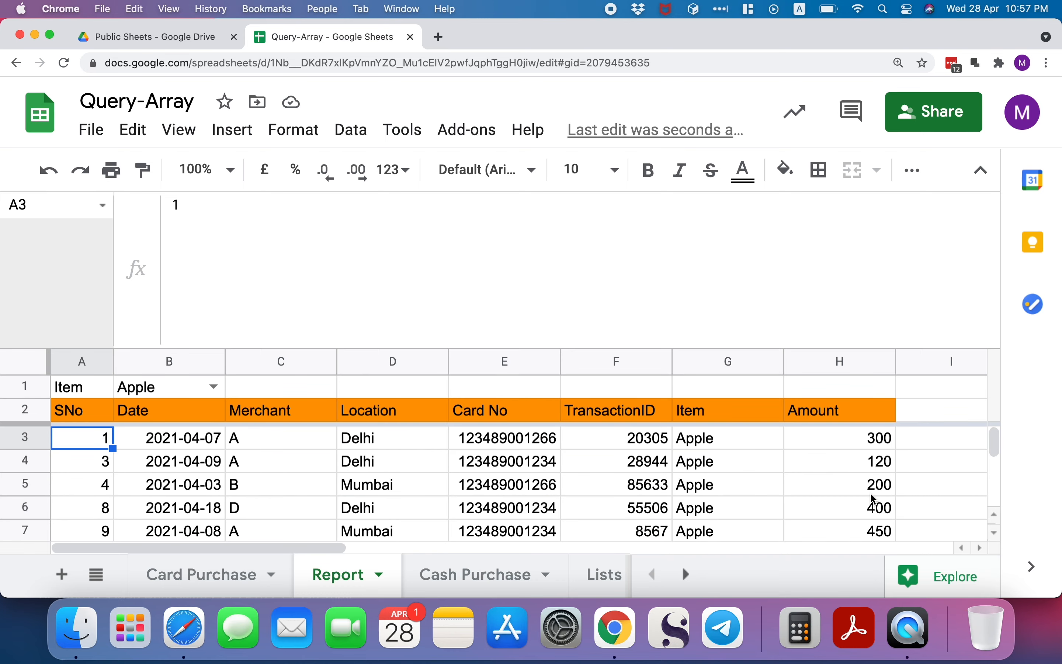
scroll(876, 499, down, 4)
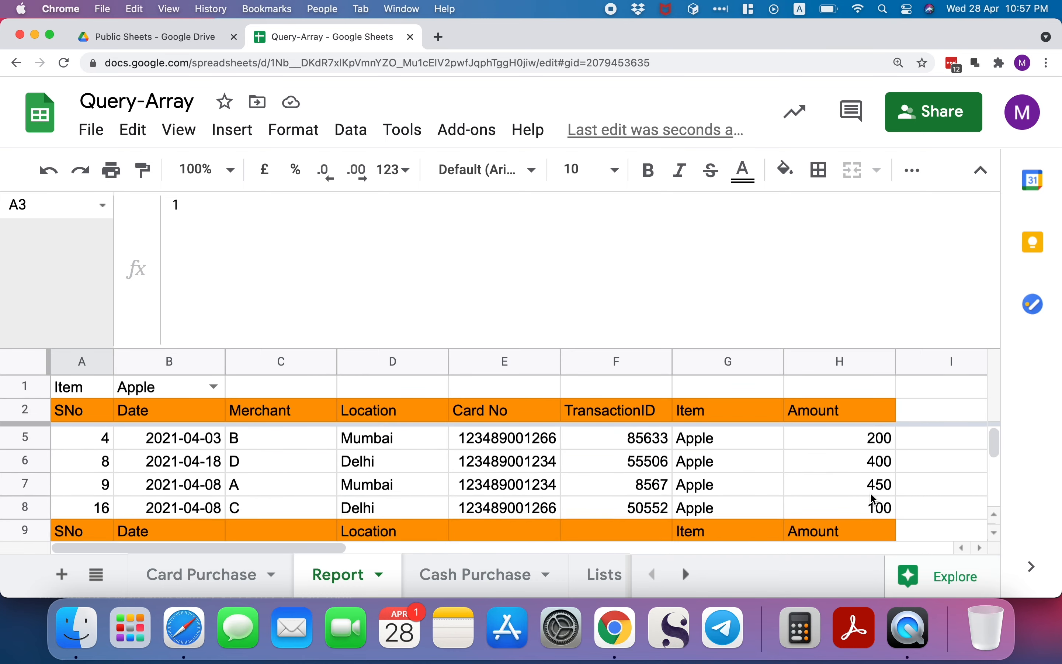
scroll(875, 500, down, 2)
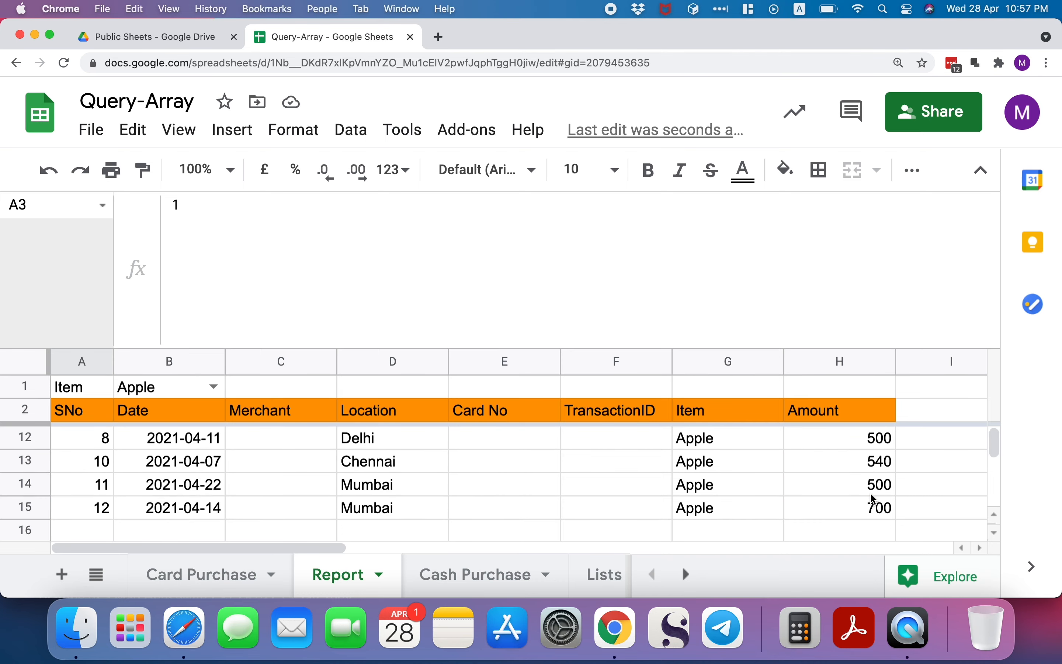
scroll(873, 498, up, 6)
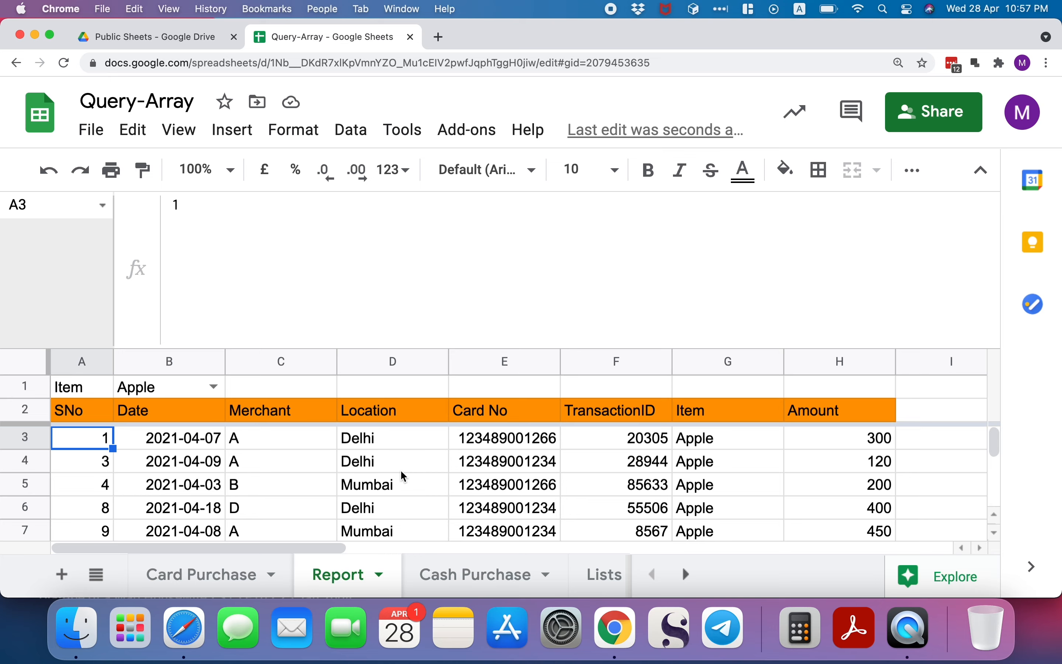
click(95, 418)
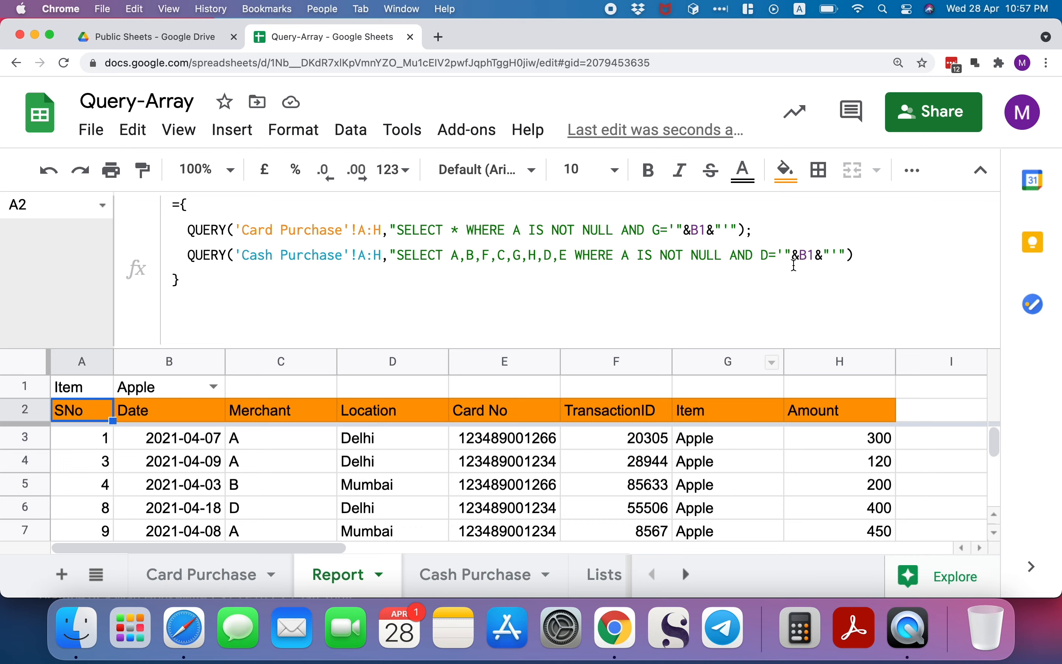
scroll(676, 511, down, 3)
scroll(676, 511, down, 1)
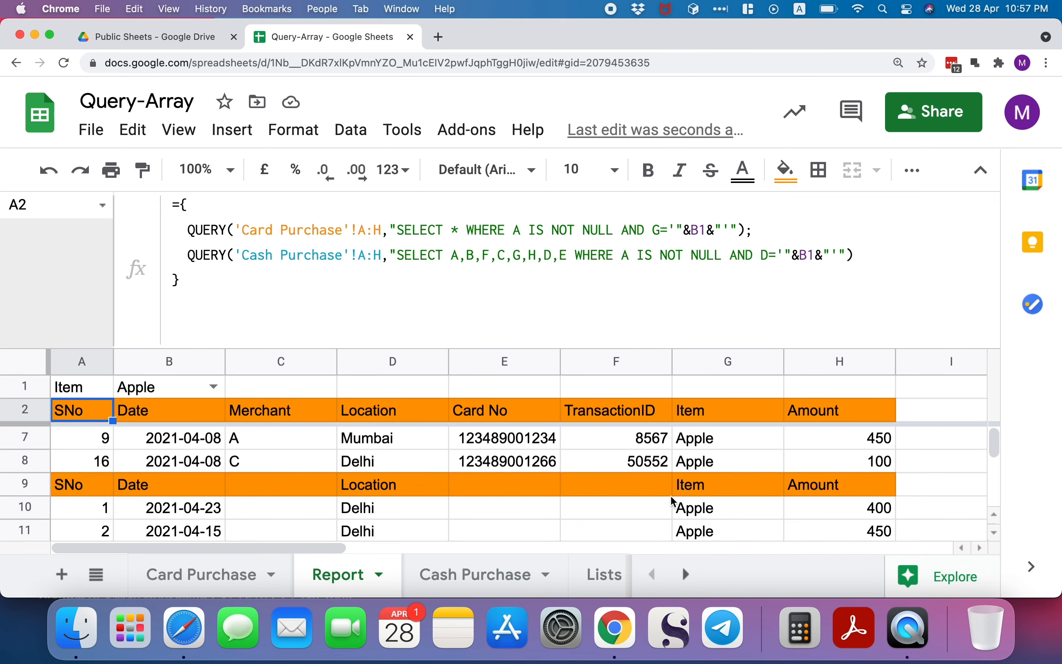
Step: Insert an array row between the two QUERYs in A2, starting with "Subtotal-Card" followed by six empty strings
click(741, 204)
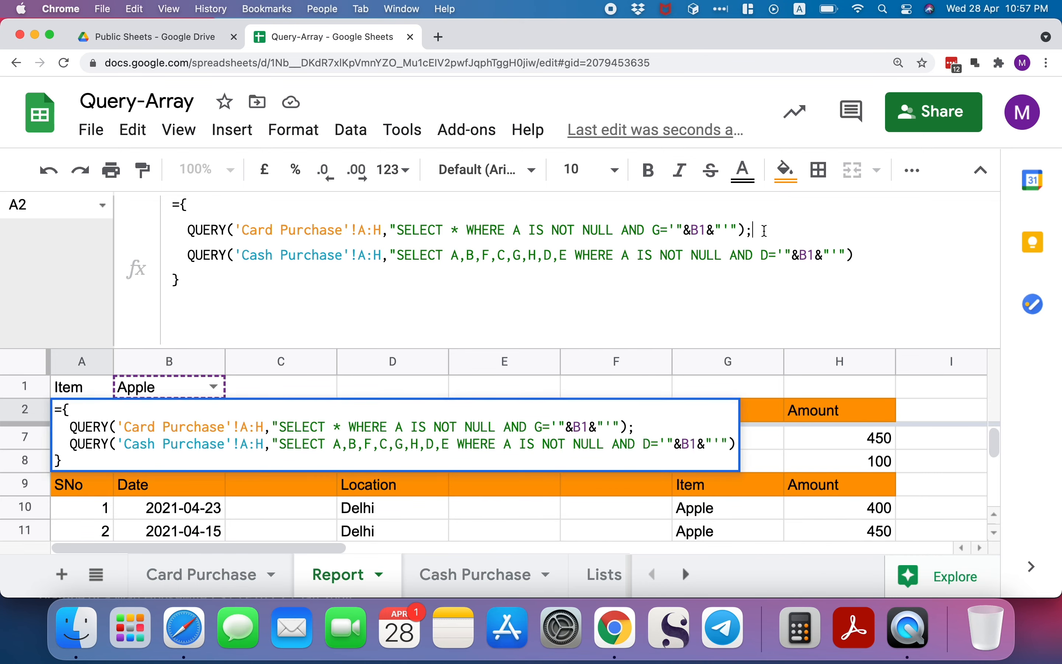
key(Return)
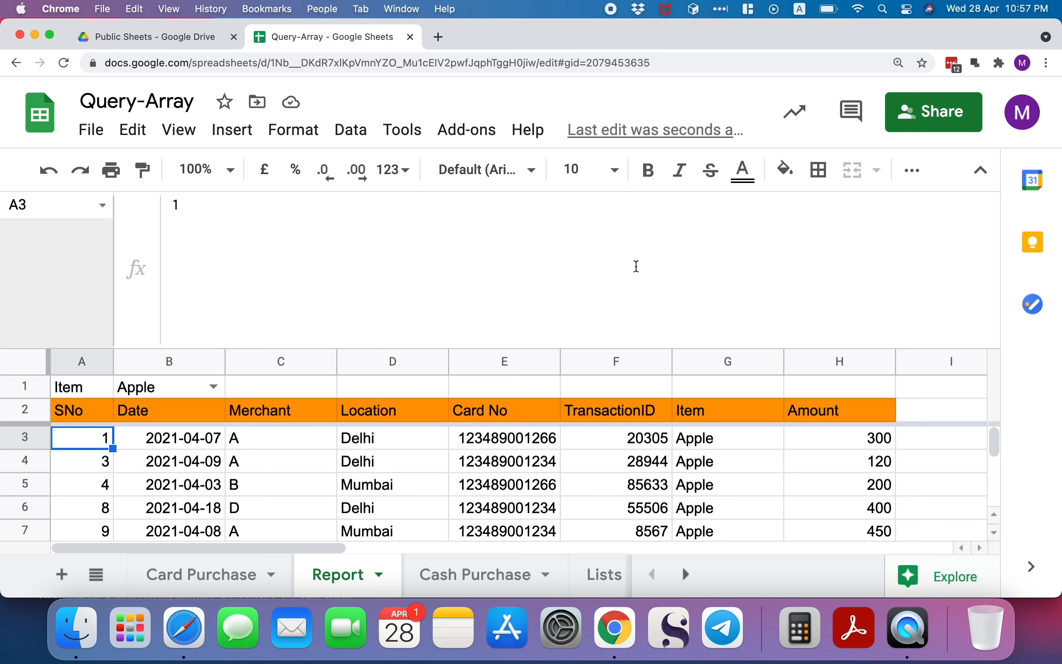
click(87, 411)
click(774, 239)
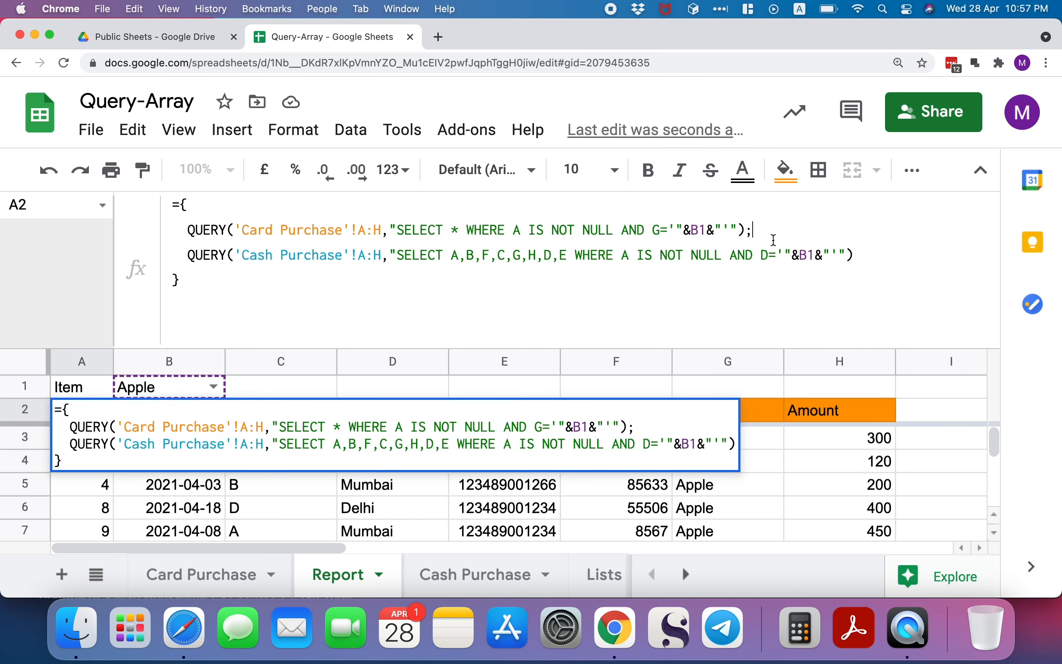
key(alt+Return)
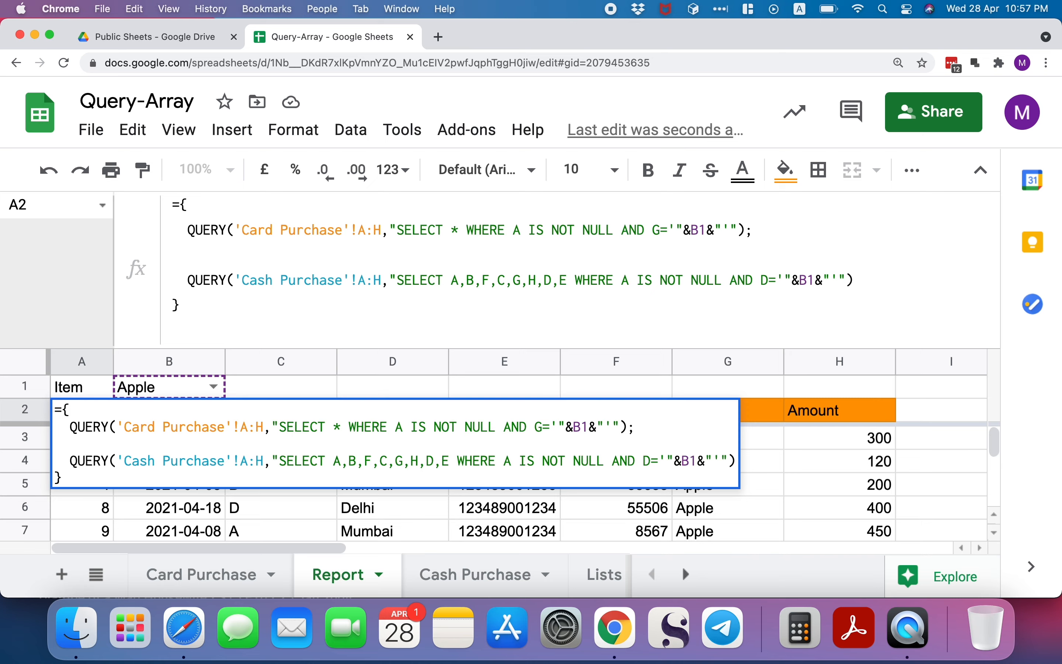
text({})
text(")
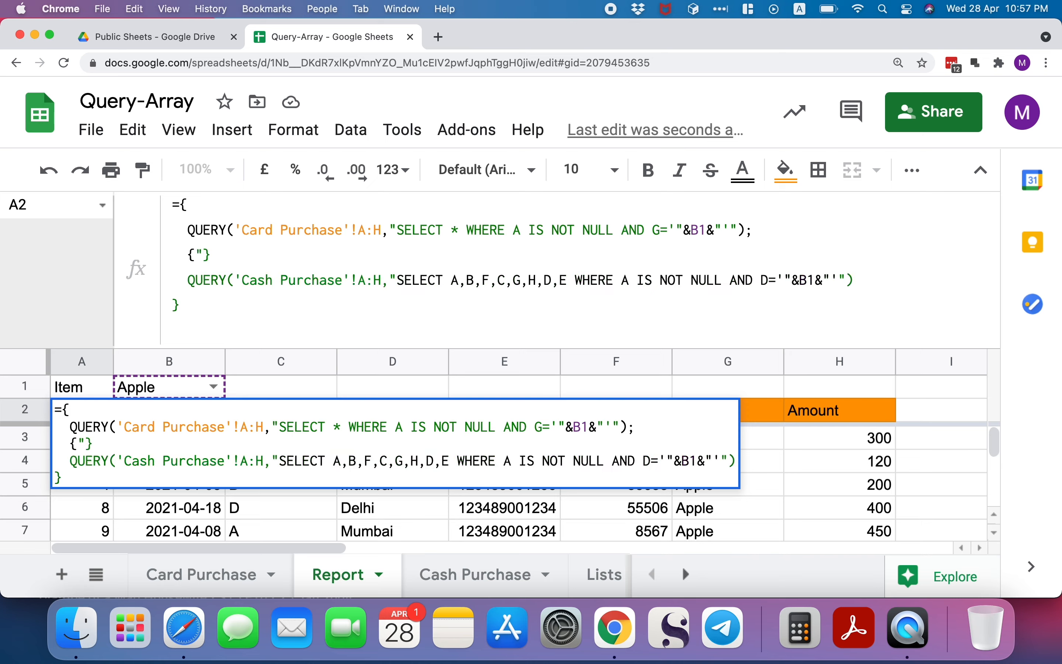
text("Subtotal)
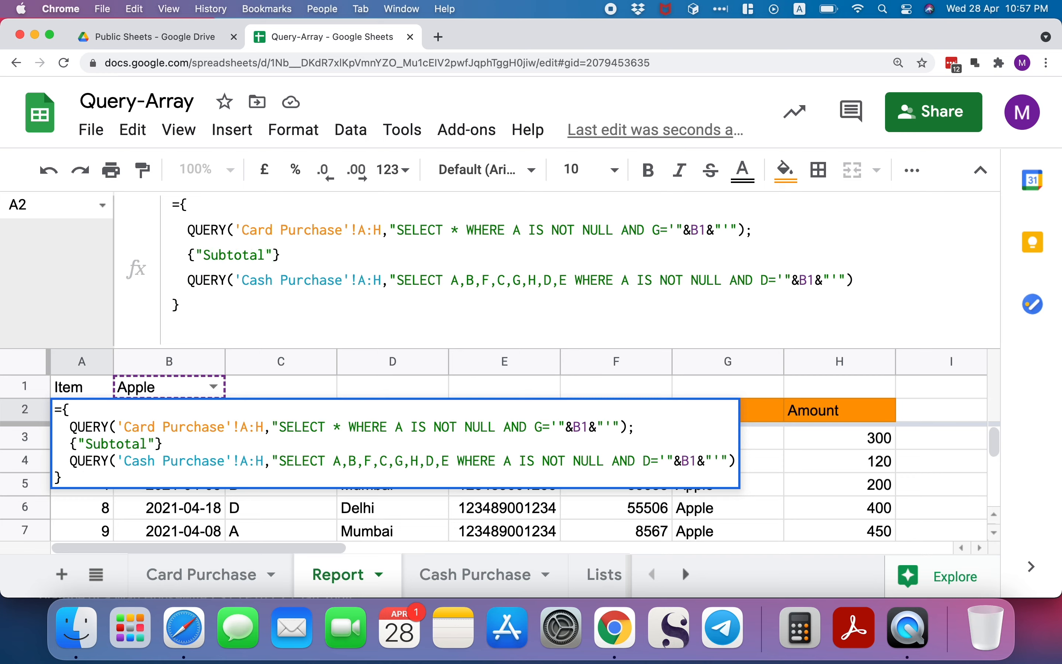
text(-Card)
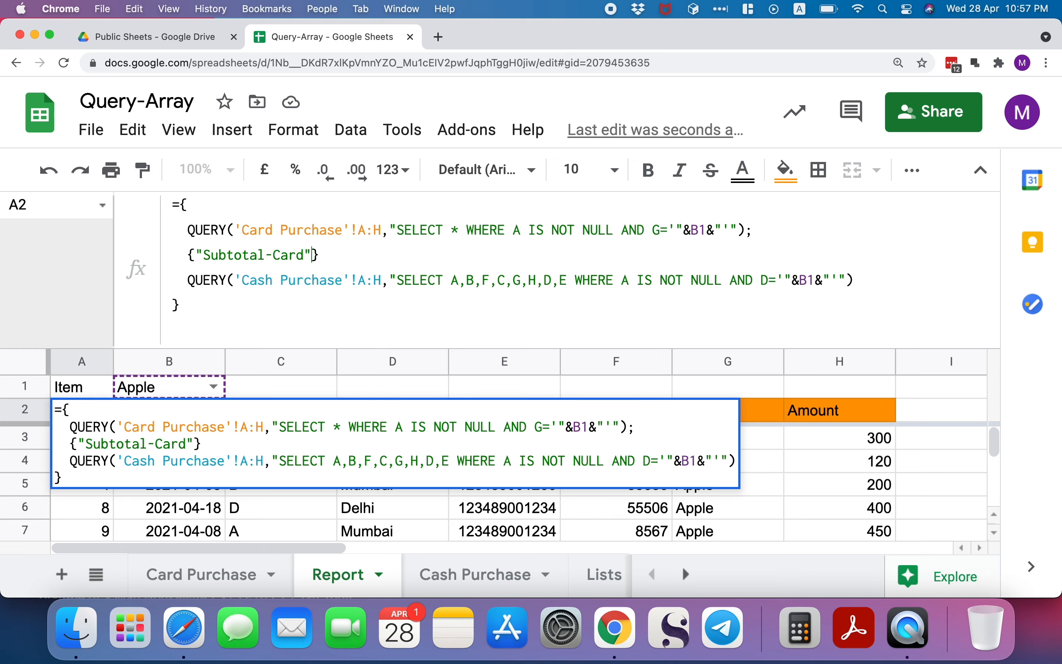
text(,"","","","","","")
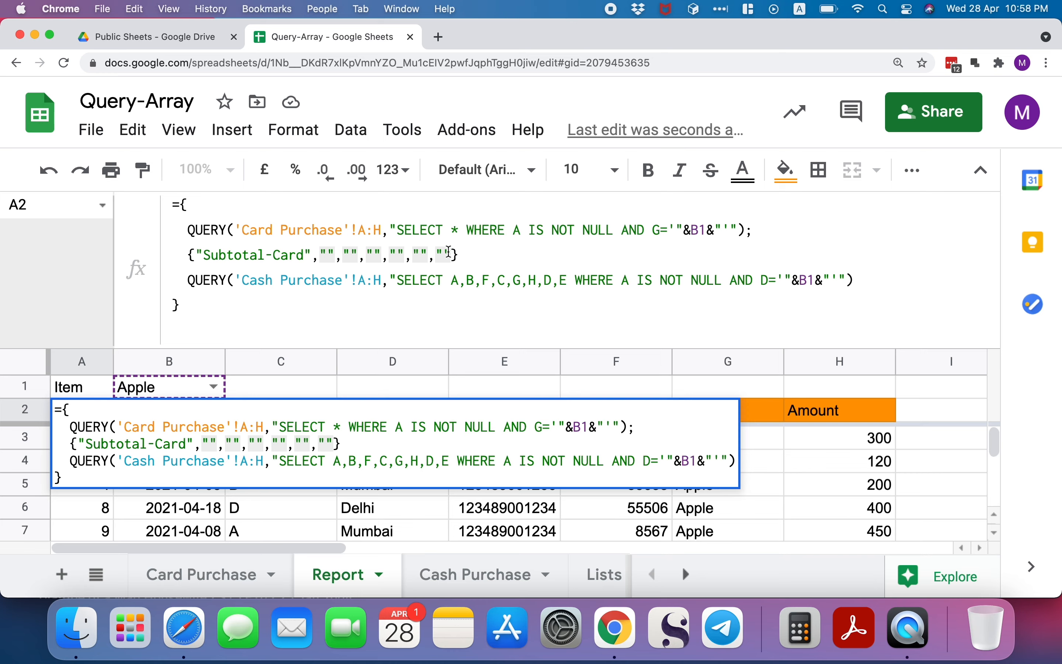
Step: Add a QUERY as the last element of the Subtotal-Card row, reusing the arguments copied from the Card Purchase QUERY above
text(, )
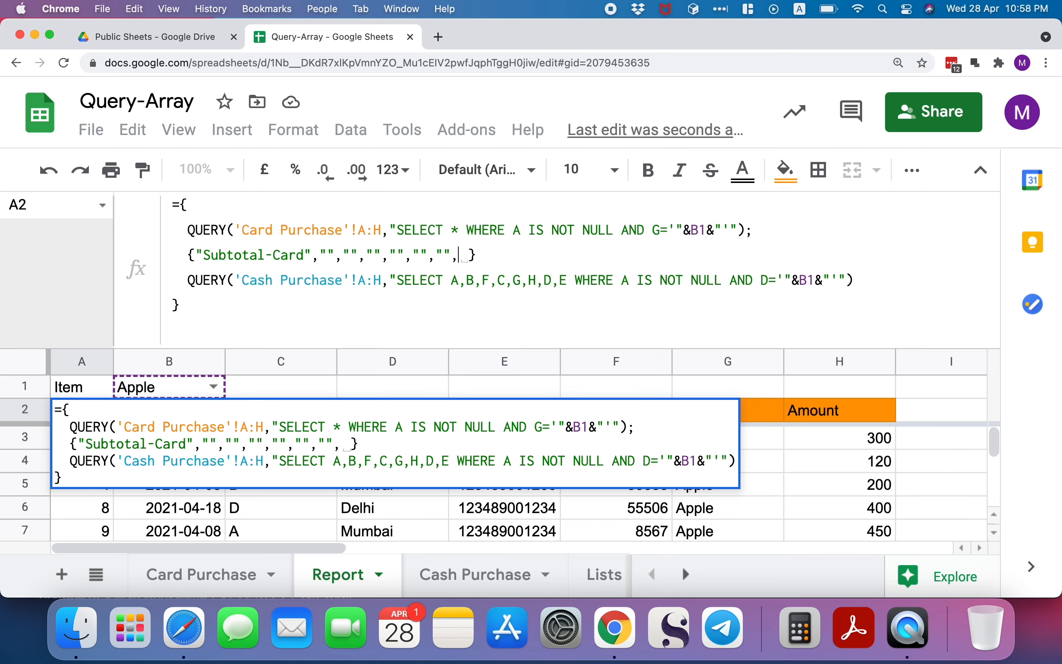
text(QUERY)
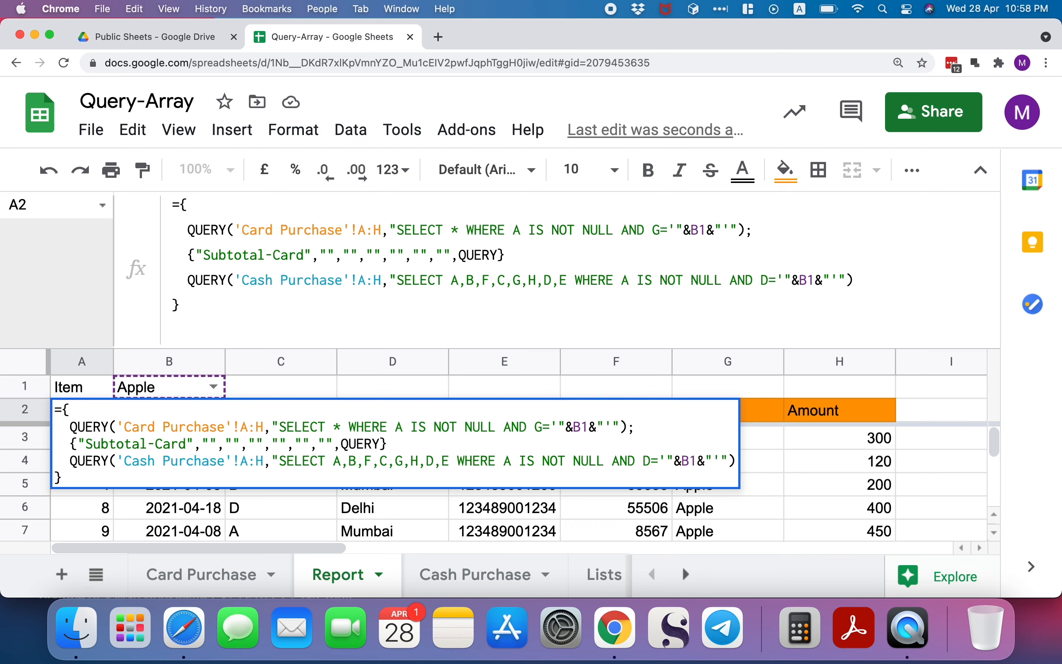
text(()
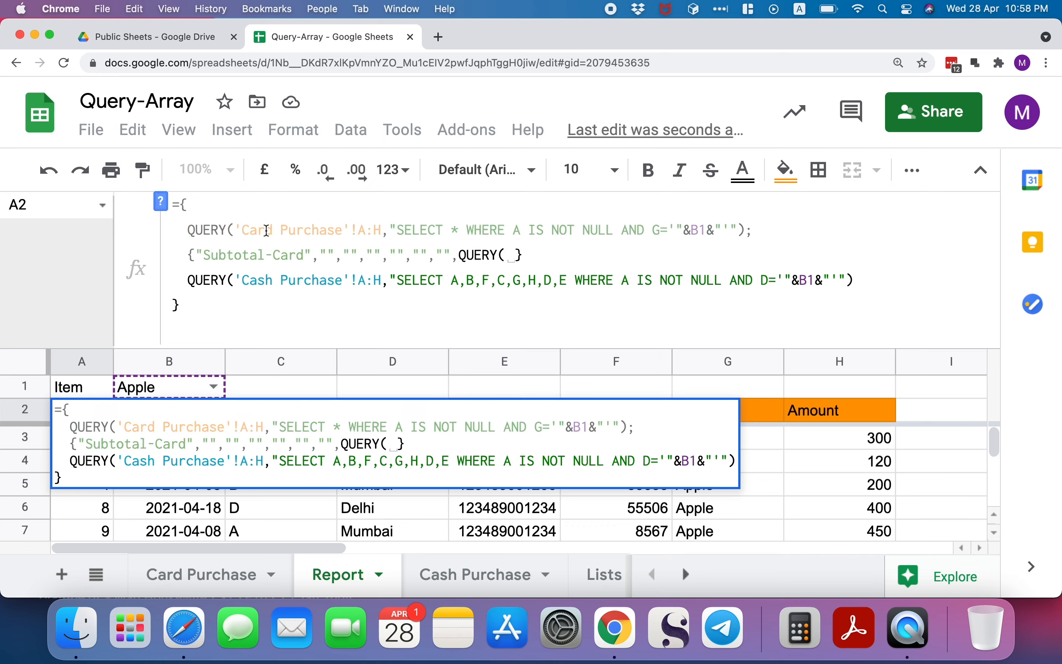
click(236, 230)
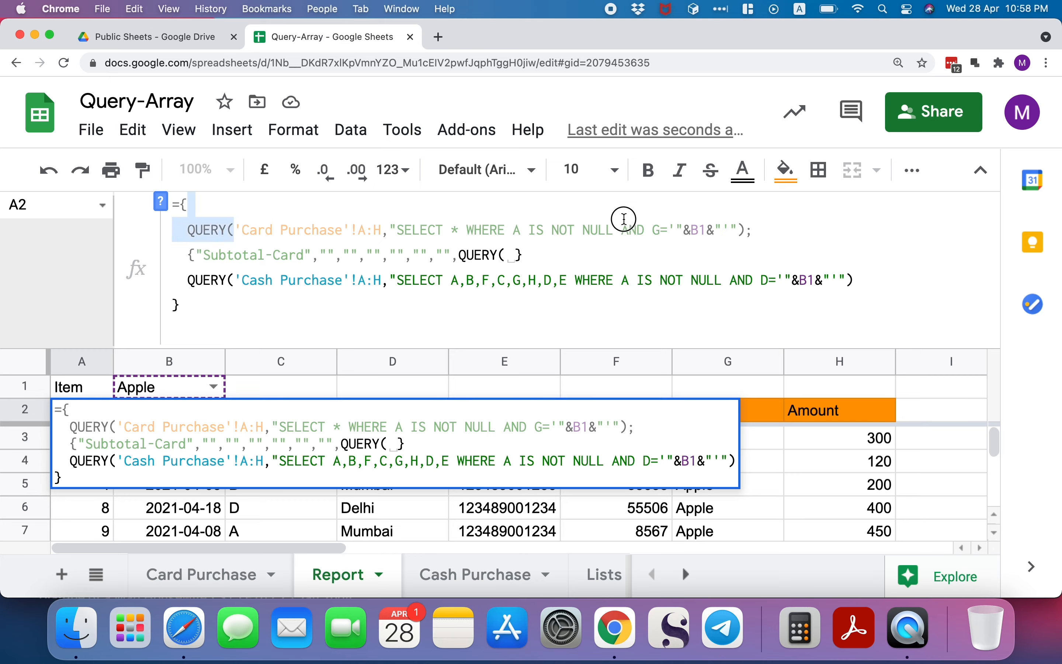
shift+click(644, 230)
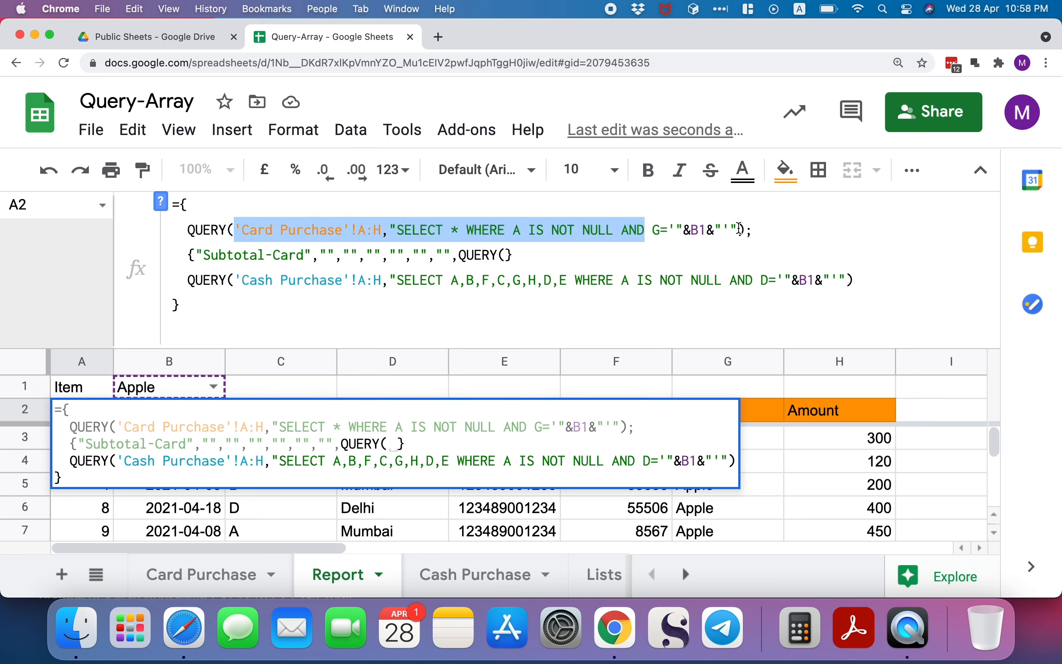
shift+click(740, 230)
key(super+c)
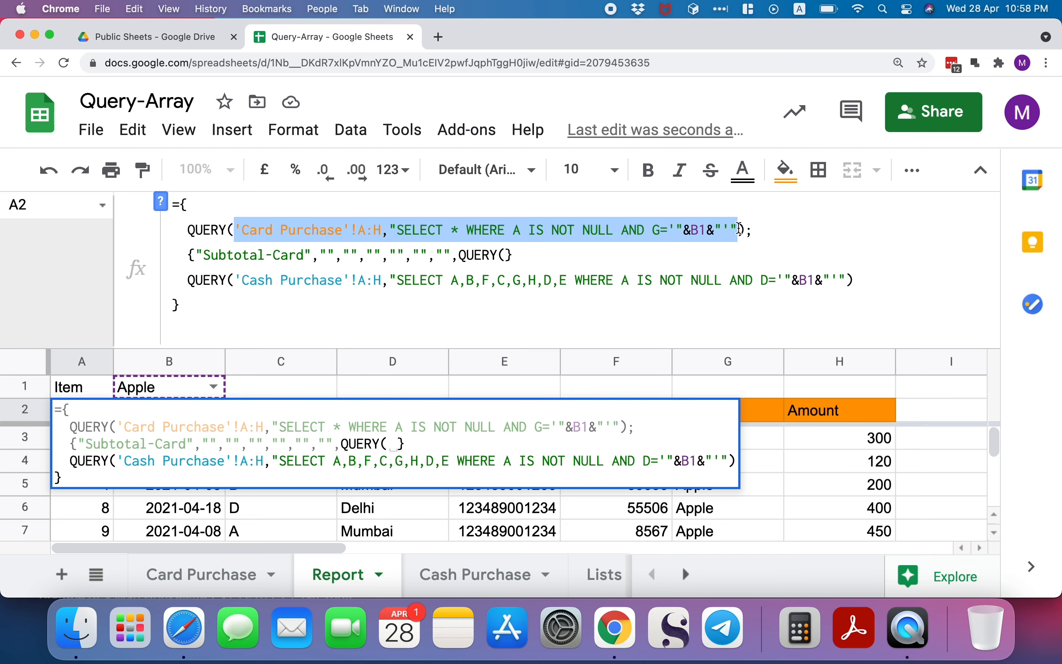
click(505, 254)
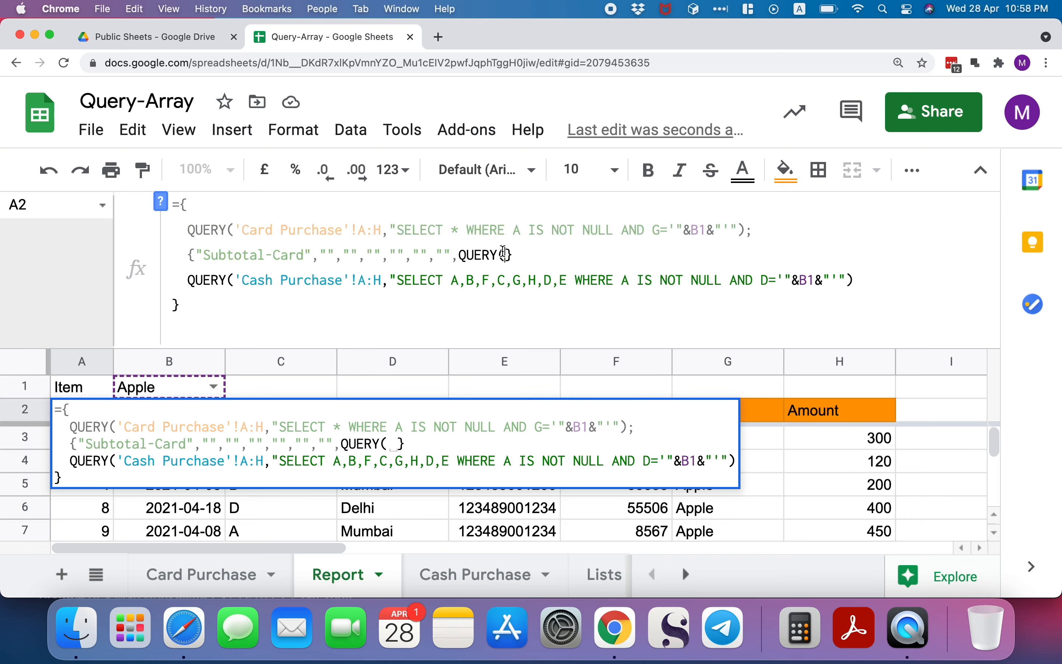
key(super+v)
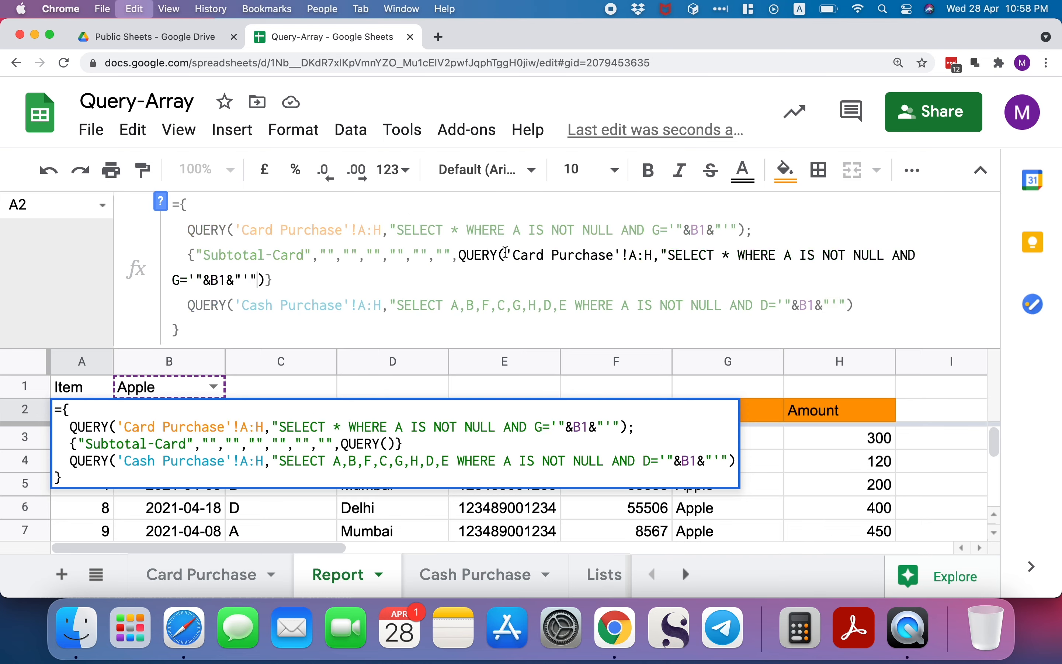
Step: Change the subtotal QUERY to SELECT H instead of all columns, and end the Subtotal-Card row with a semicolon
click(725, 254)
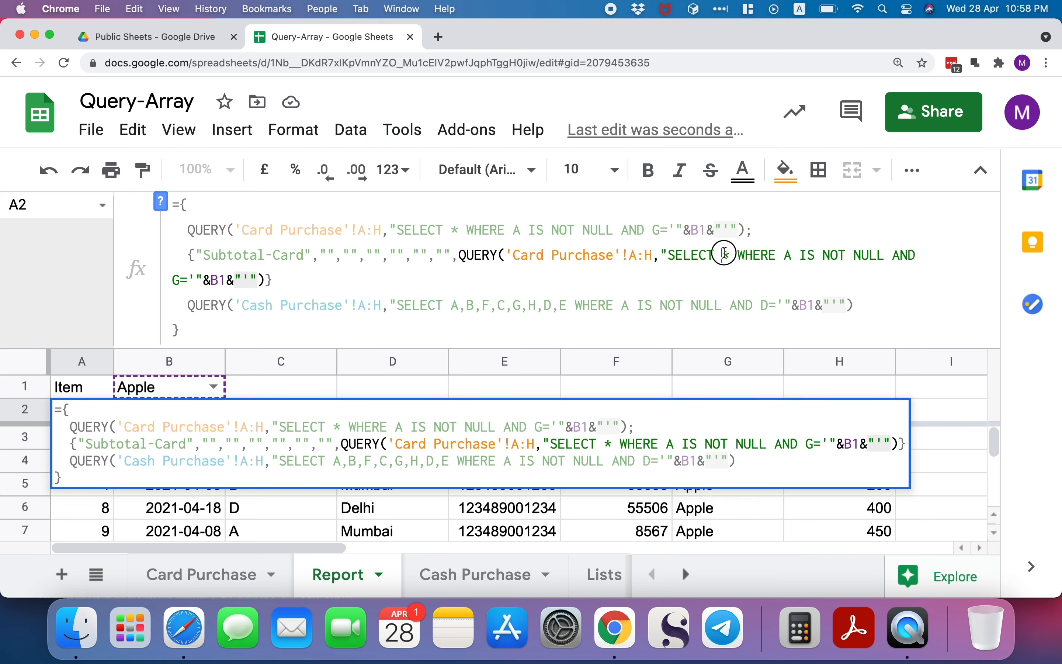
drag(725, 254, 731, 253)
text(H)
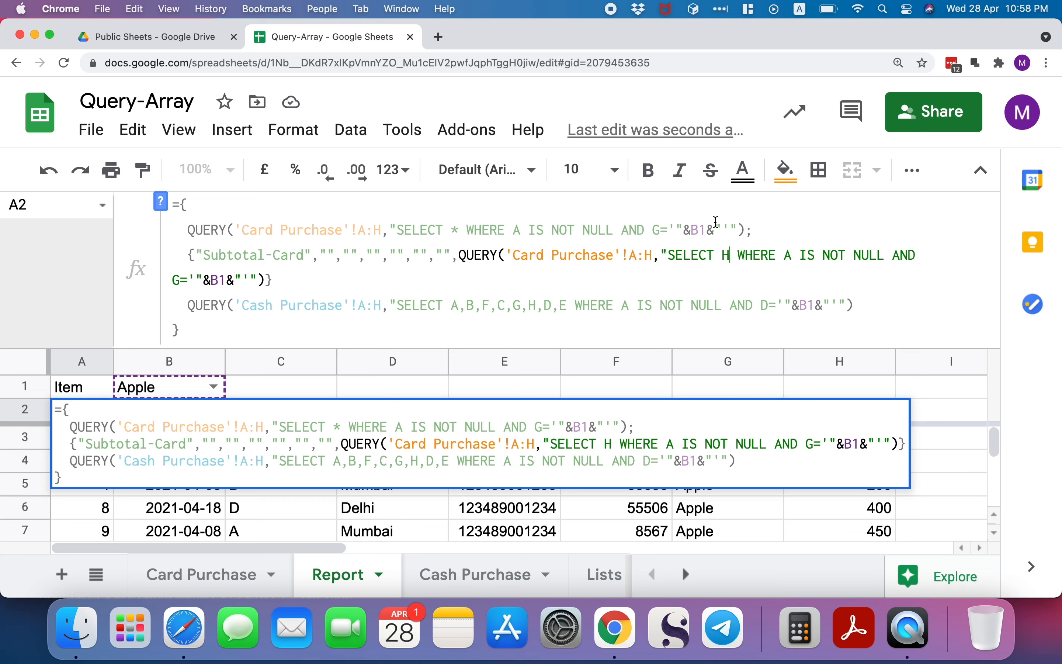
key(Return)
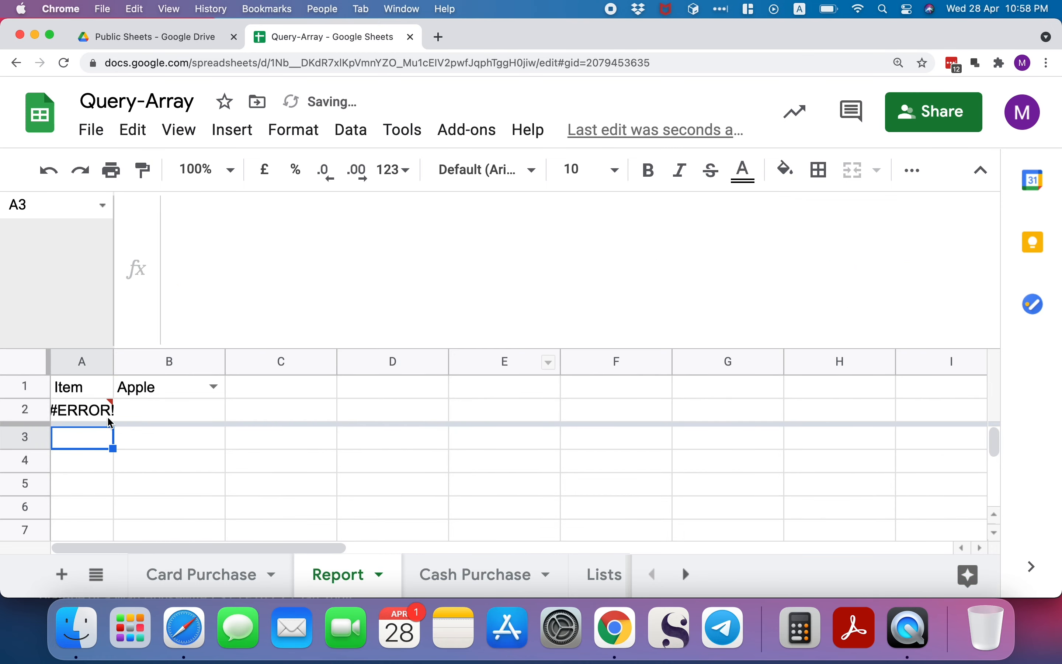
click(82, 409)
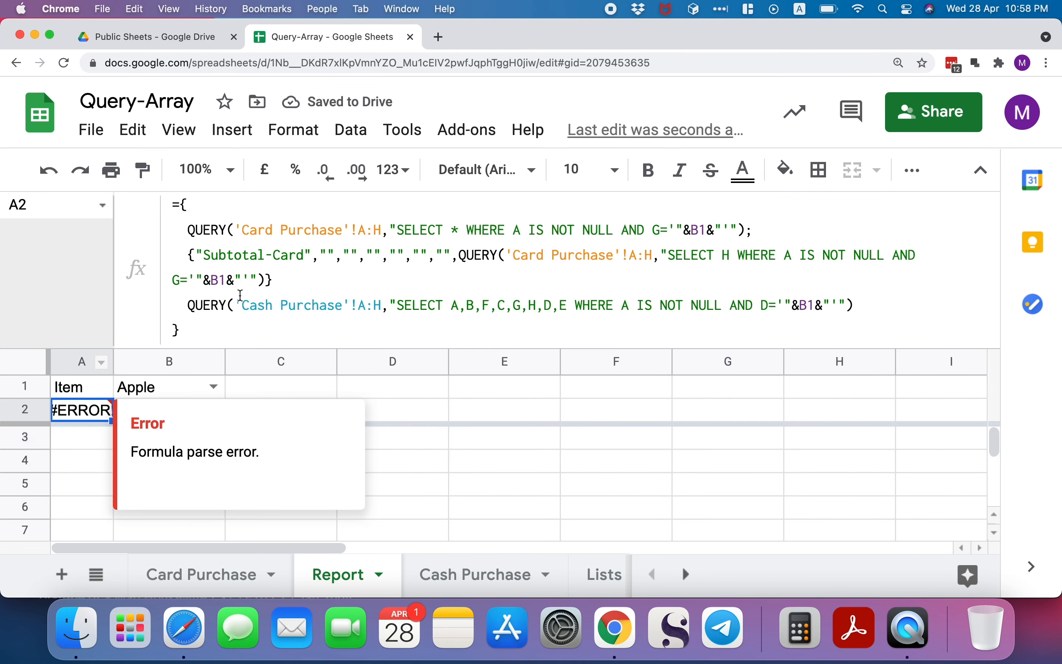
click(303, 282)
text(;)
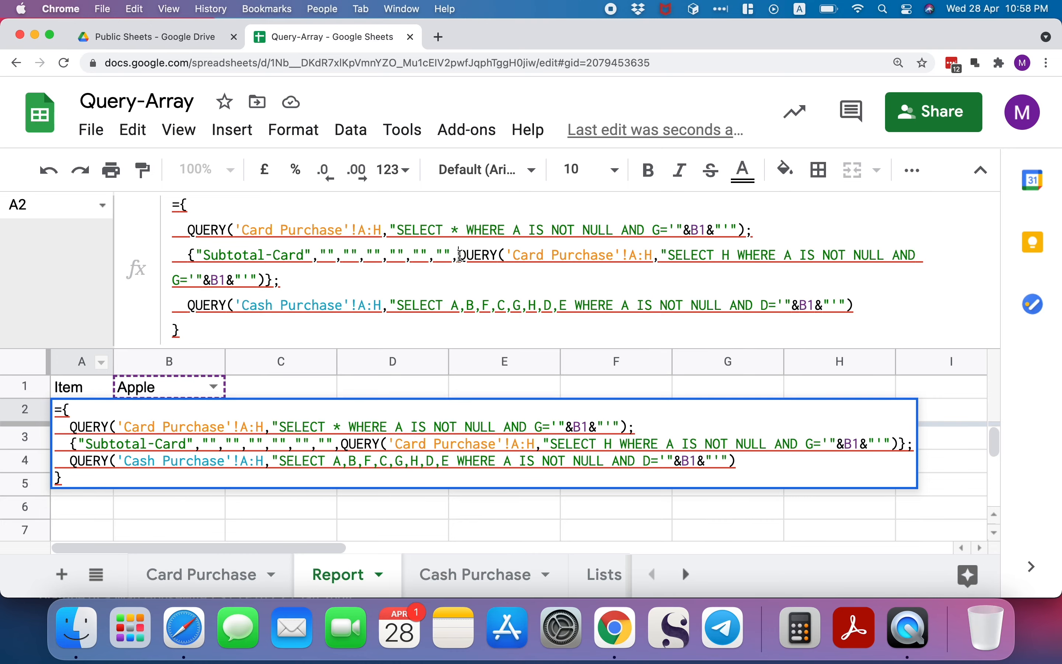
Step: Wrap the Subtotal-Card row's QUERY in SUM, enter the A2 formula and check the subtotal row in the report
click(460, 256)
text(SUM()
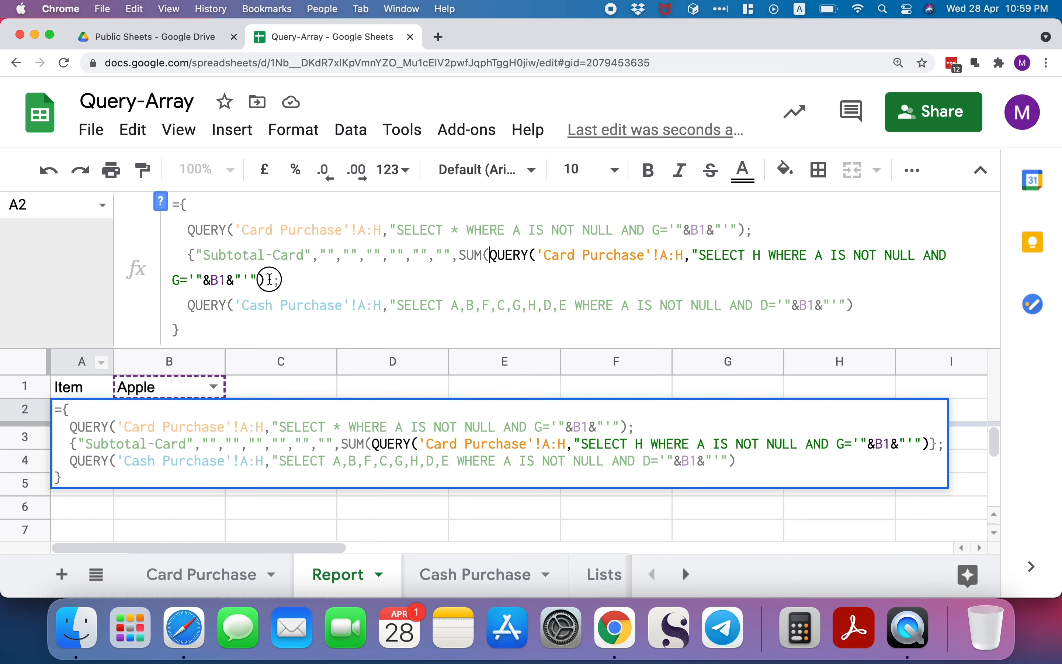
click(268, 279)
text())
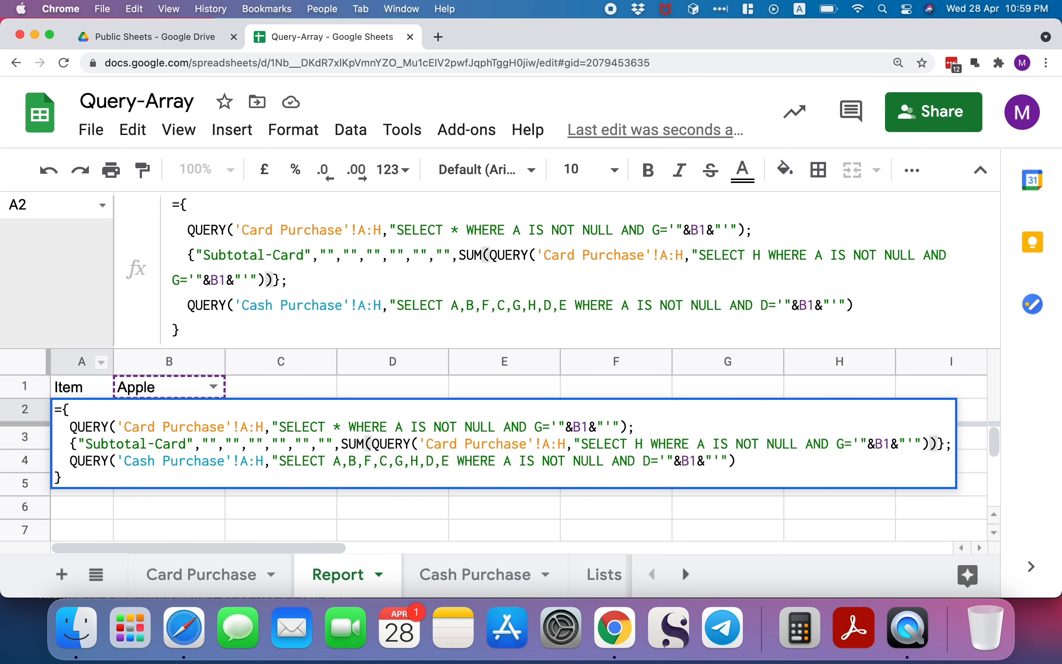
key(Return)
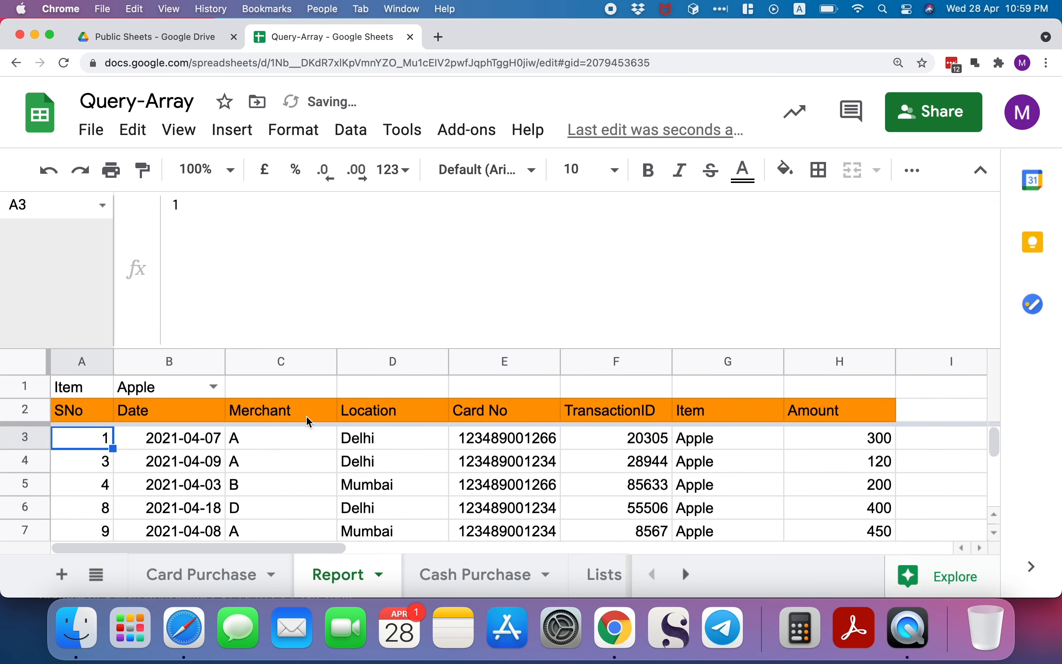
scroll(307, 439, down, 3)
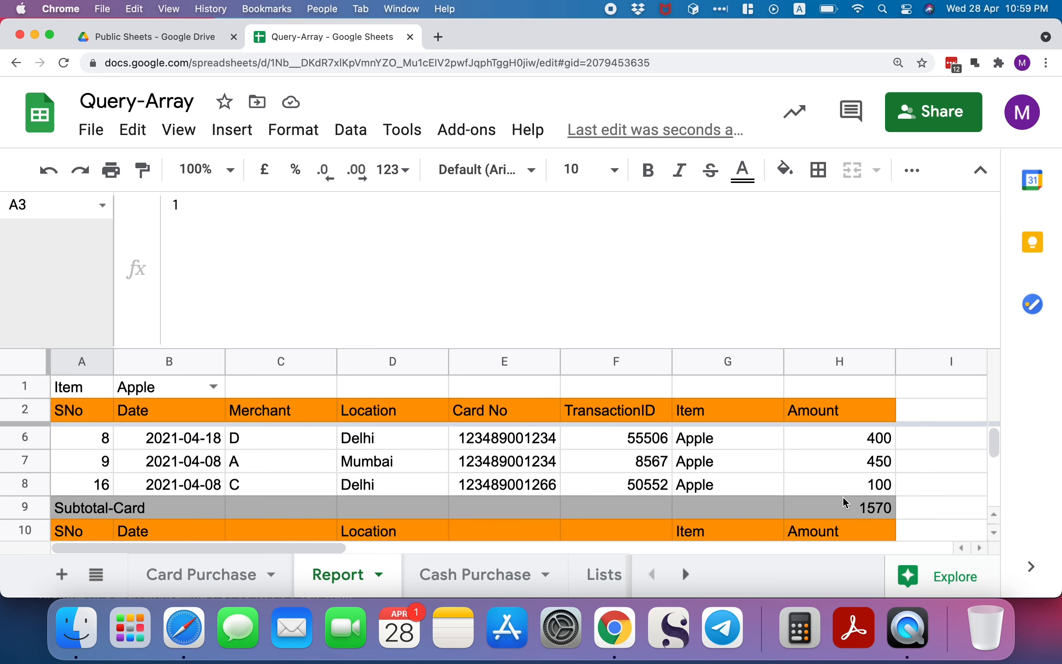
Step: Copy the Subtotal-Card array row in A2 onto a new line after the Cash Purchase QUERY, ending that QUERY with a semicolon
click(80, 418)
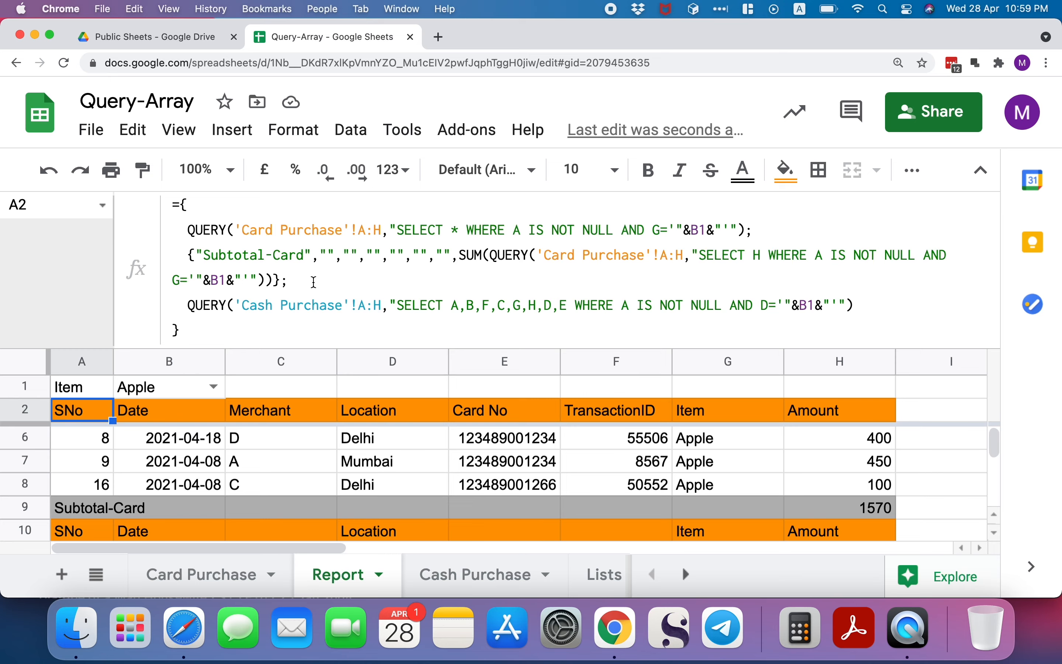
drag(308, 282, 188, 260)
key(super+c)
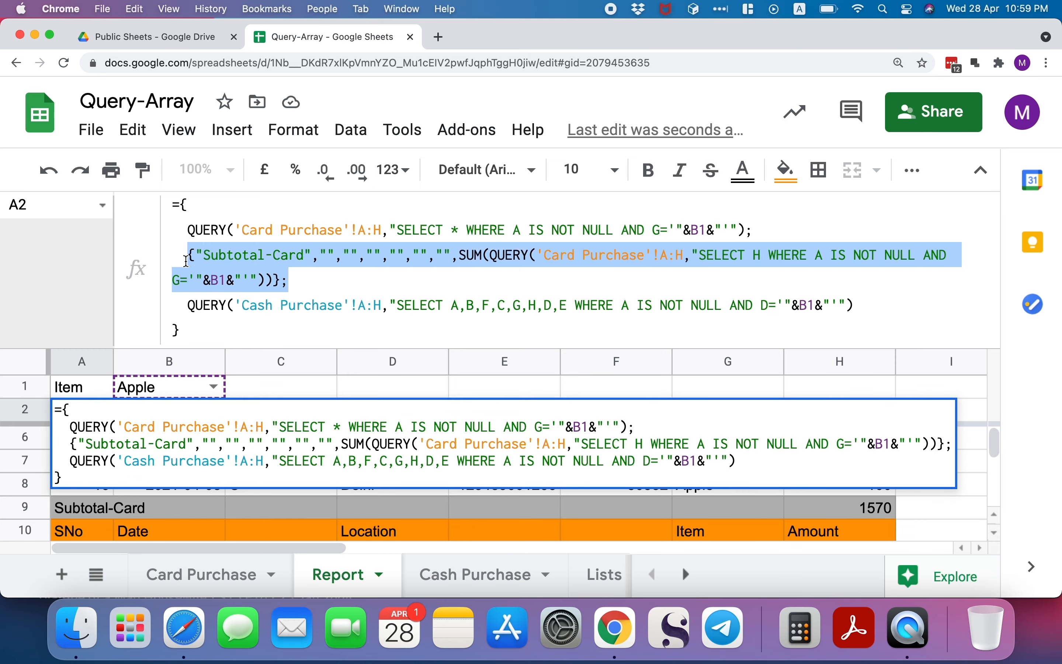
click(856, 303)
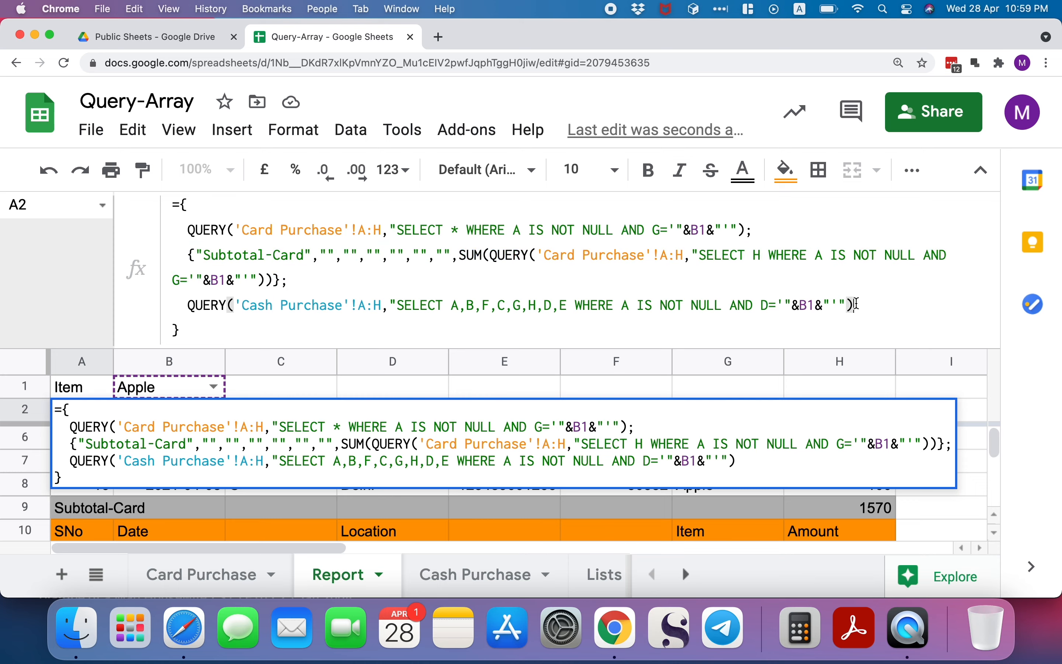
key(Return)
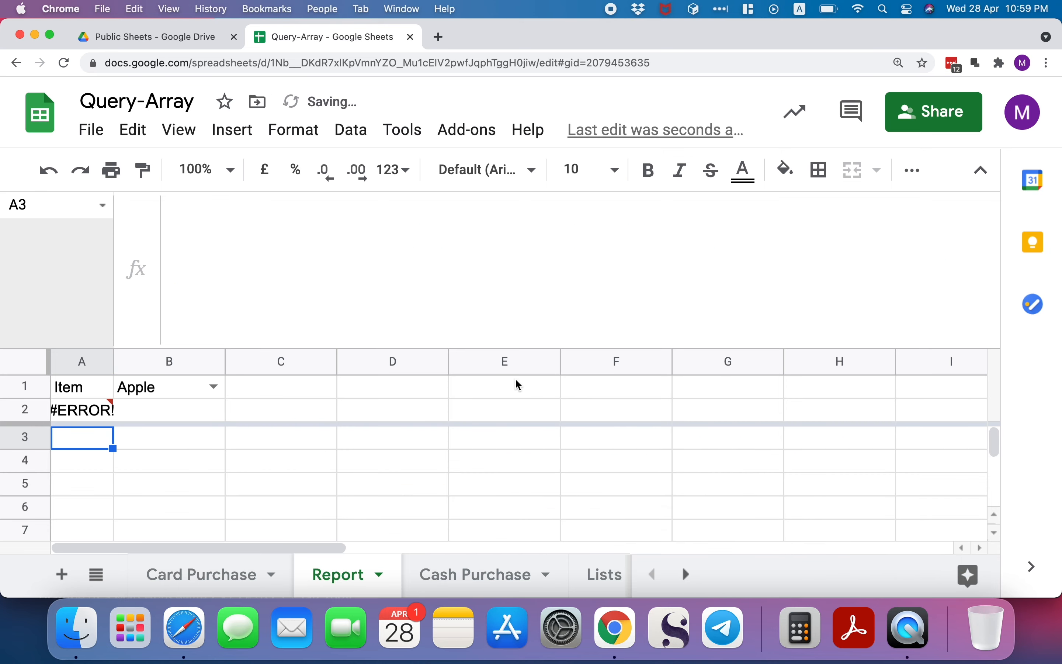
click(94, 410)
click(934, 335)
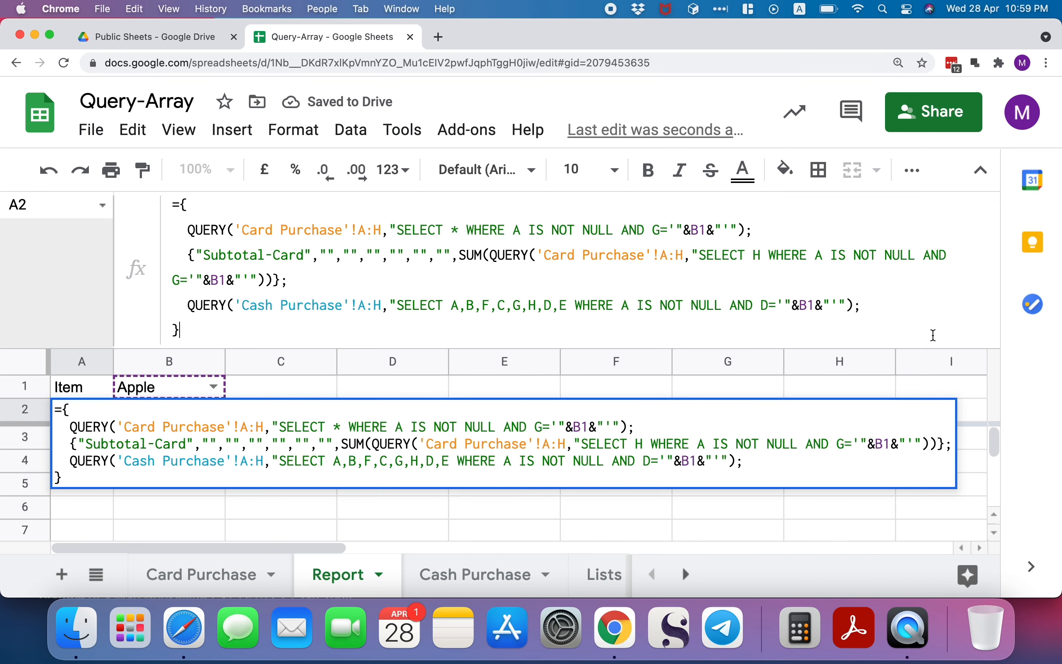
key(alt+Return)
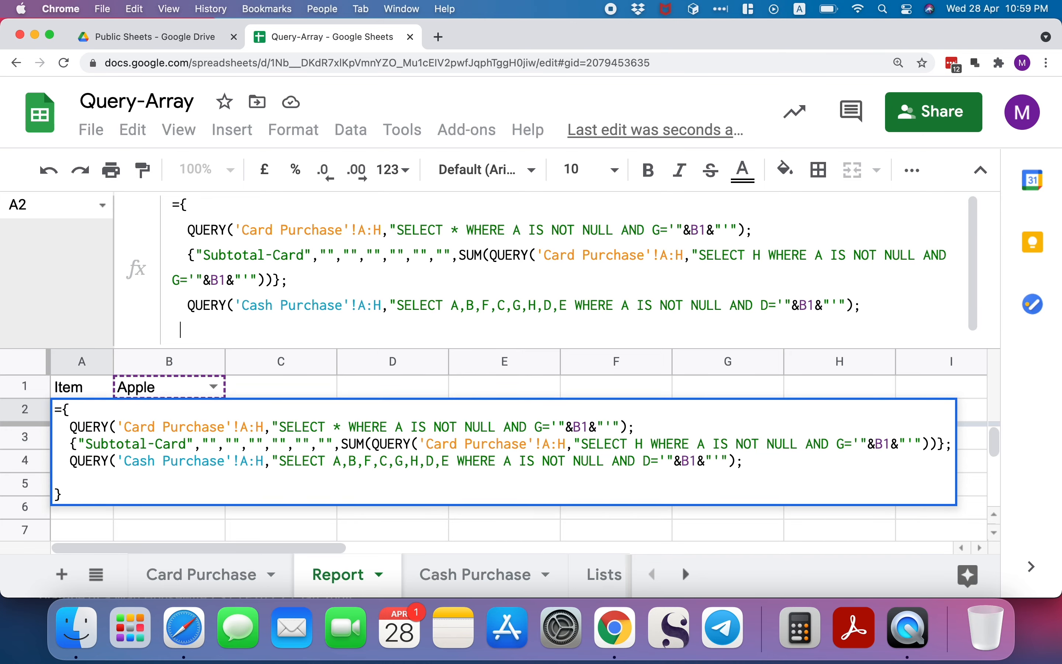
key(super+v)
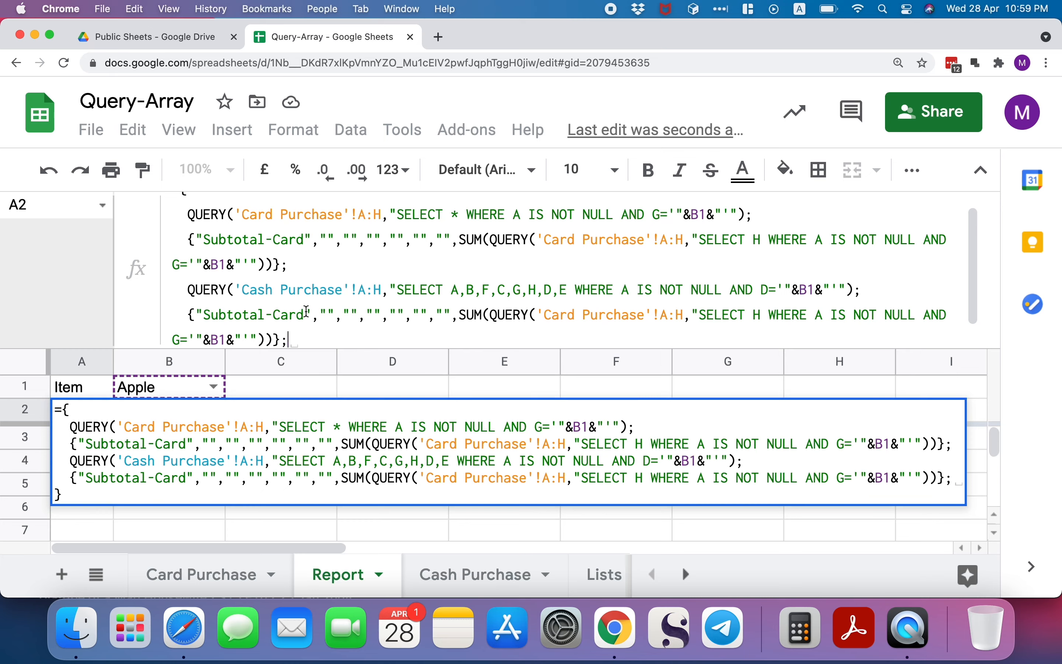
Step: Change the label of the copied subtotal row beneath the Cash Purchase QUERY to "Subtotal-Cash"
double_click(289, 316)
click(289, 316)
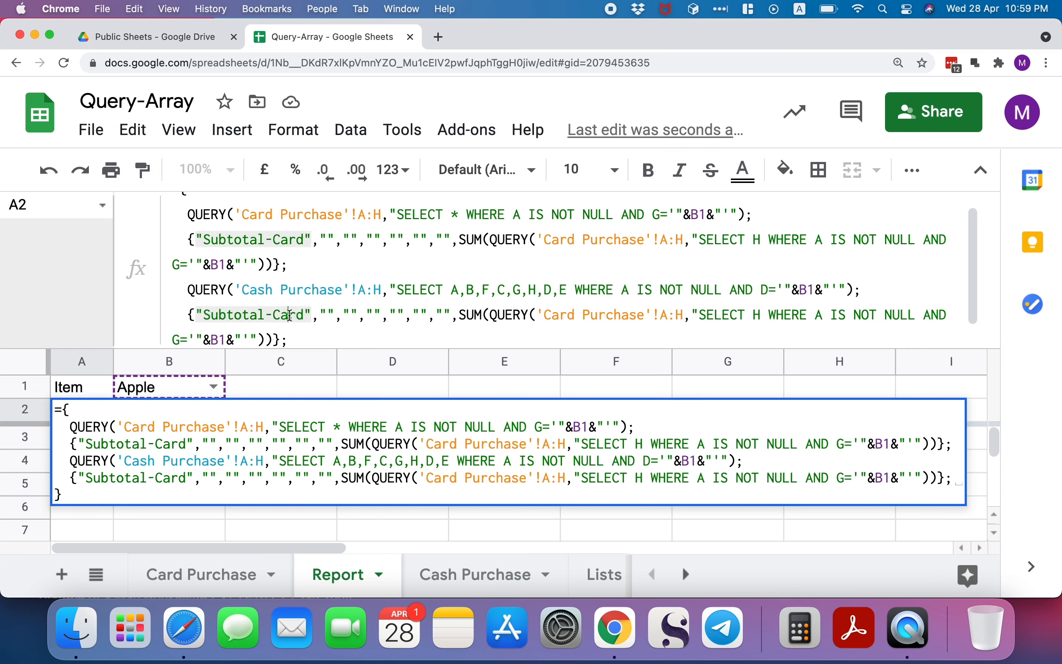
key(shift+Right)
key(shift+Right)
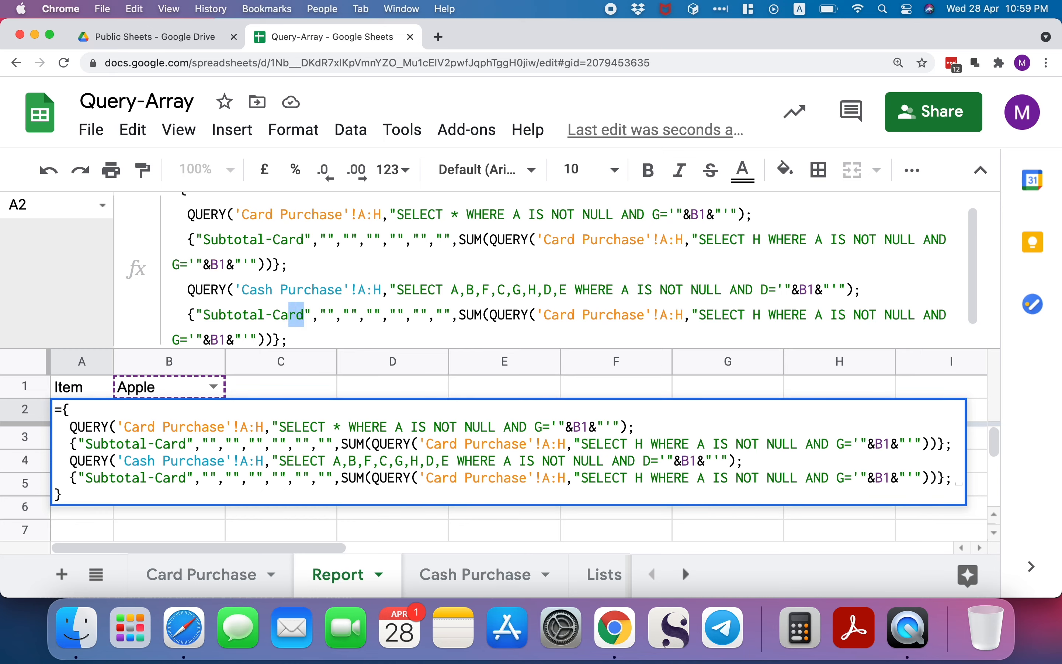
text(sh)
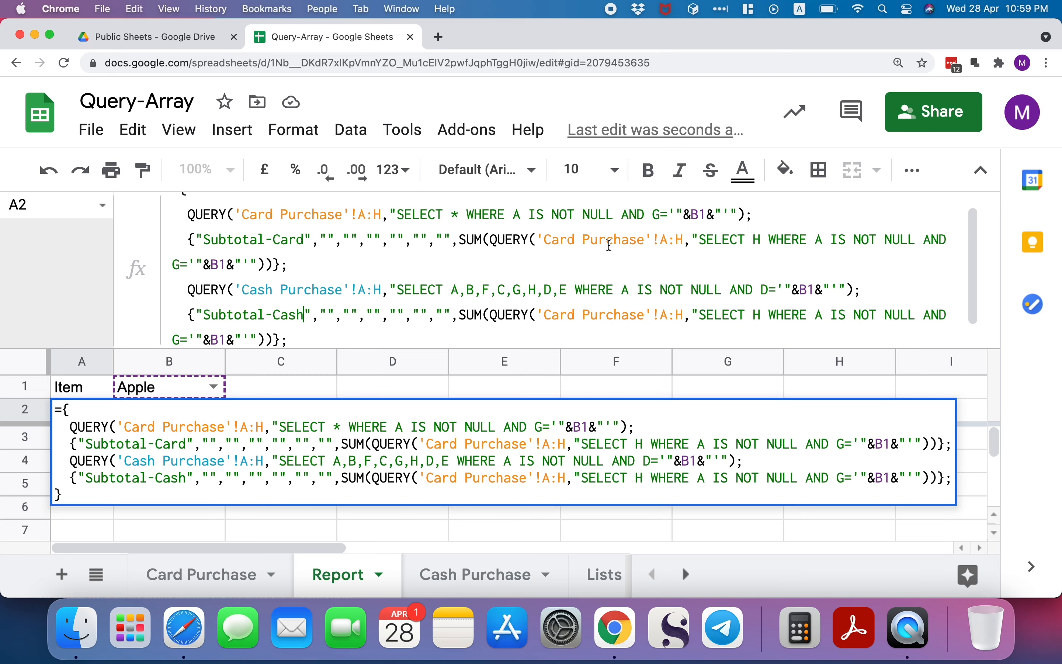
Step: Replace the Subtotal-Cash row's QUERY arguments in A2 with those of the Cash Purchase QUERY
drag(846, 290, 237, 285)
key(super+c)
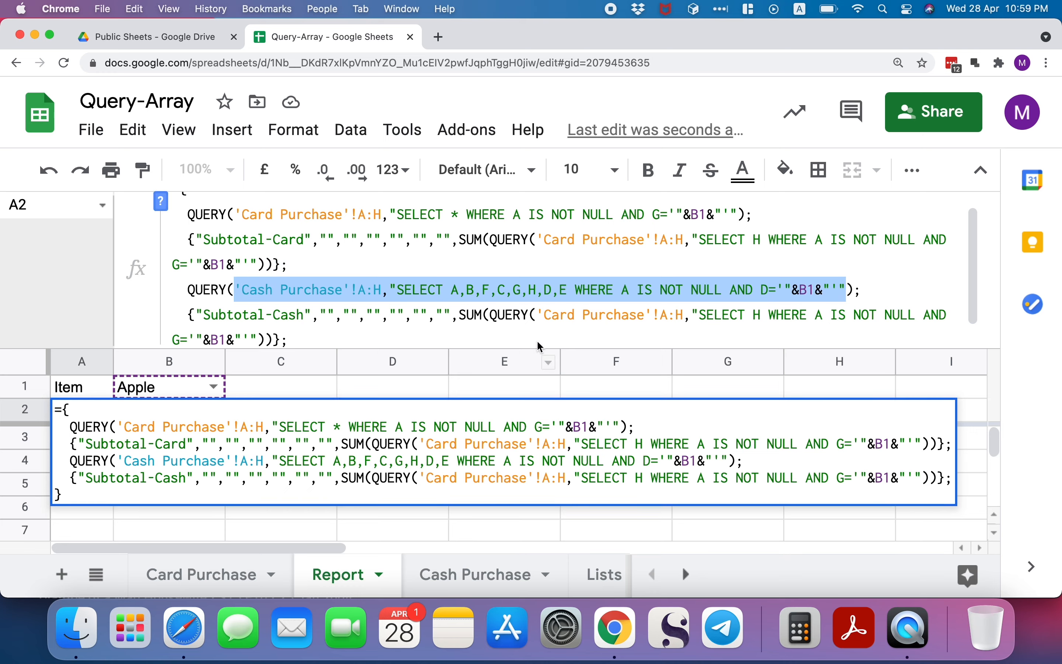
drag(539, 313, 257, 313)
key(super+v)
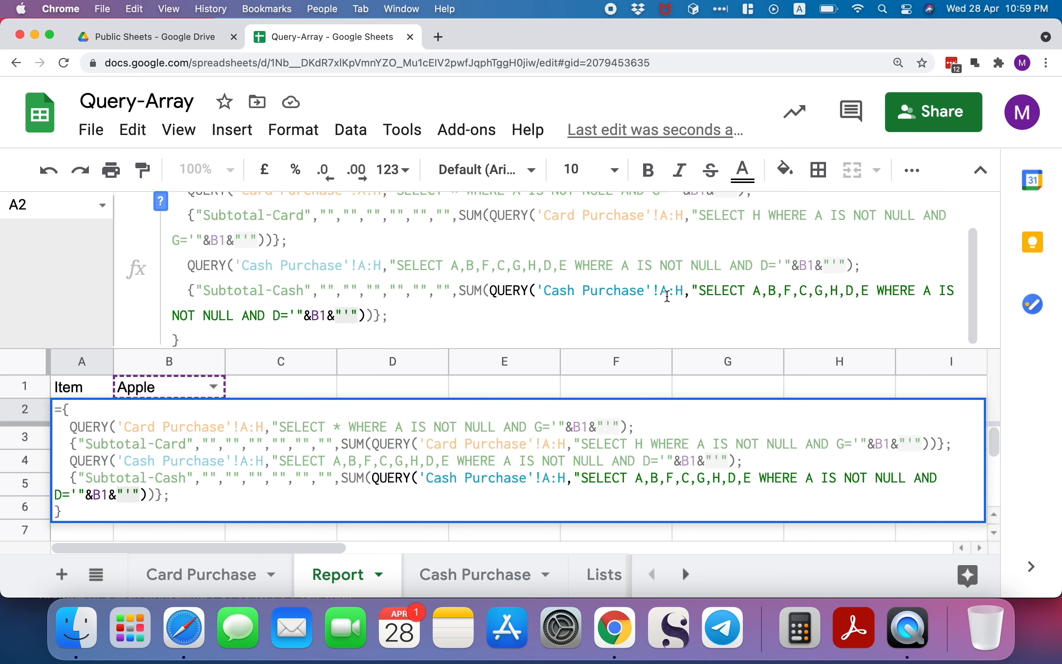
Step: Reduce the Subtotal-Cash QUERY's selected columns to E only and enter the A2 formula
drag(759, 294, 863, 295)
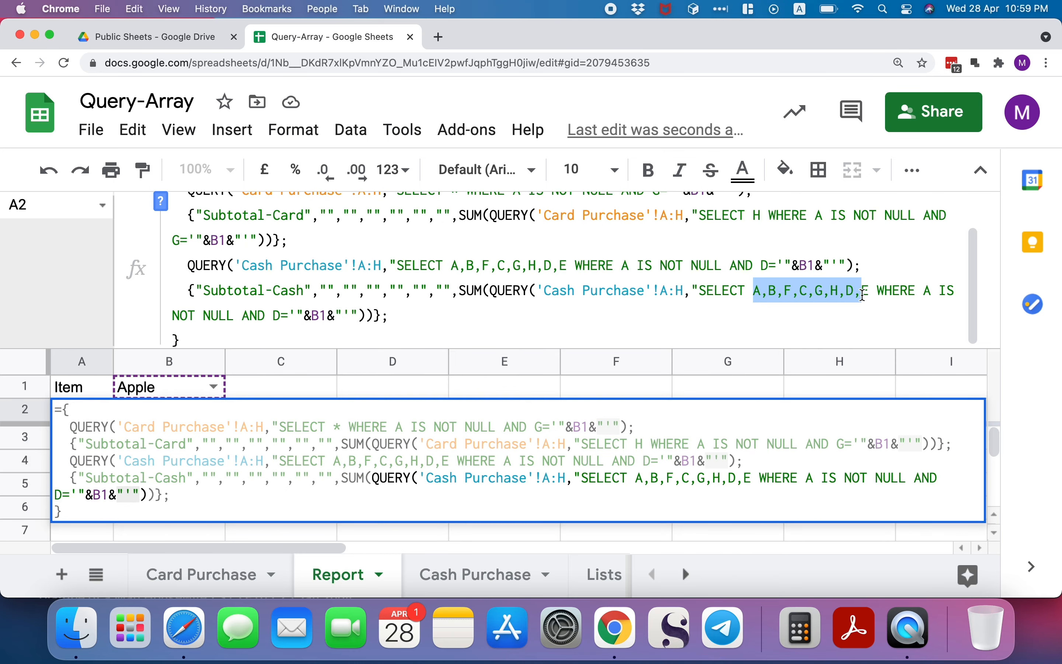
key(BackSpace)
key(Return)
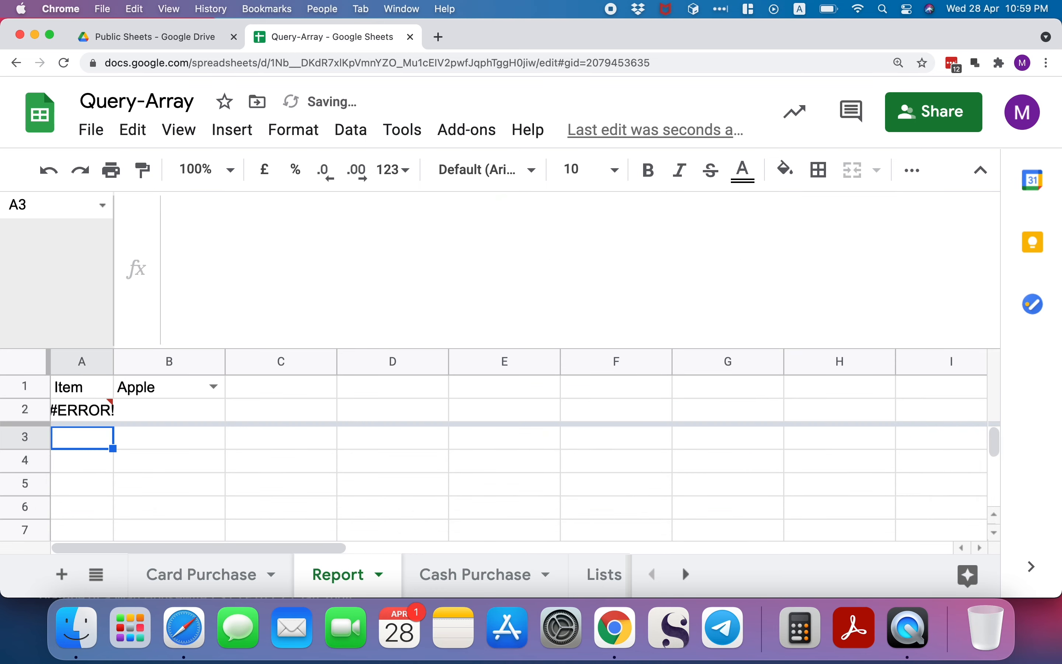
Step: Remove the semicolon at the end of the Subtotal-Cash row in A2 and re-enter the formula
click(92, 410)
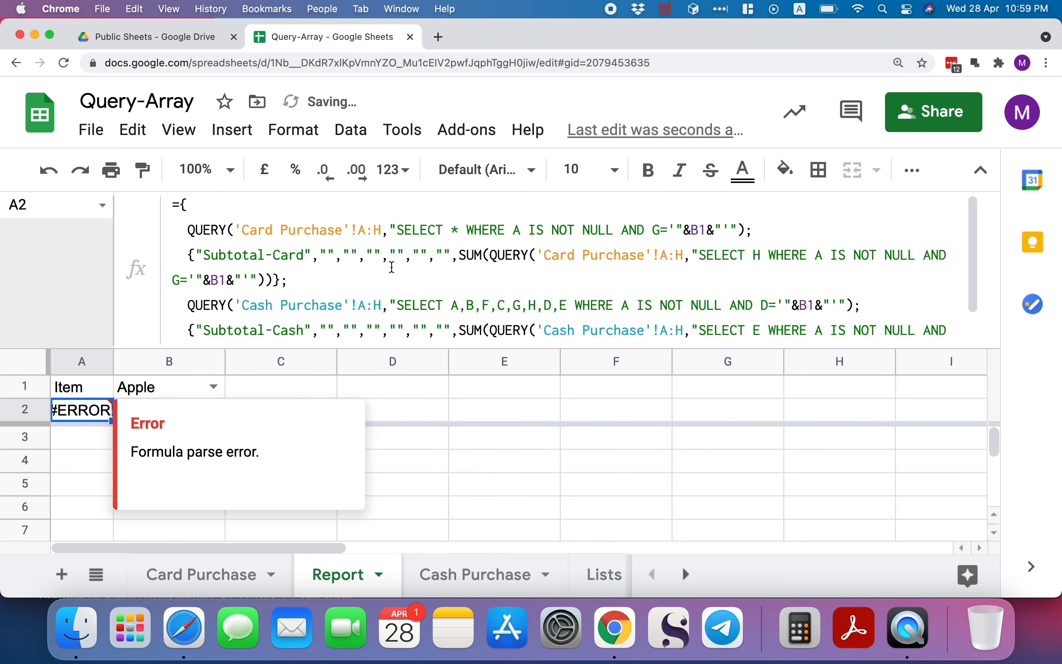
scroll(393, 266, down, 2)
click(304, 313)
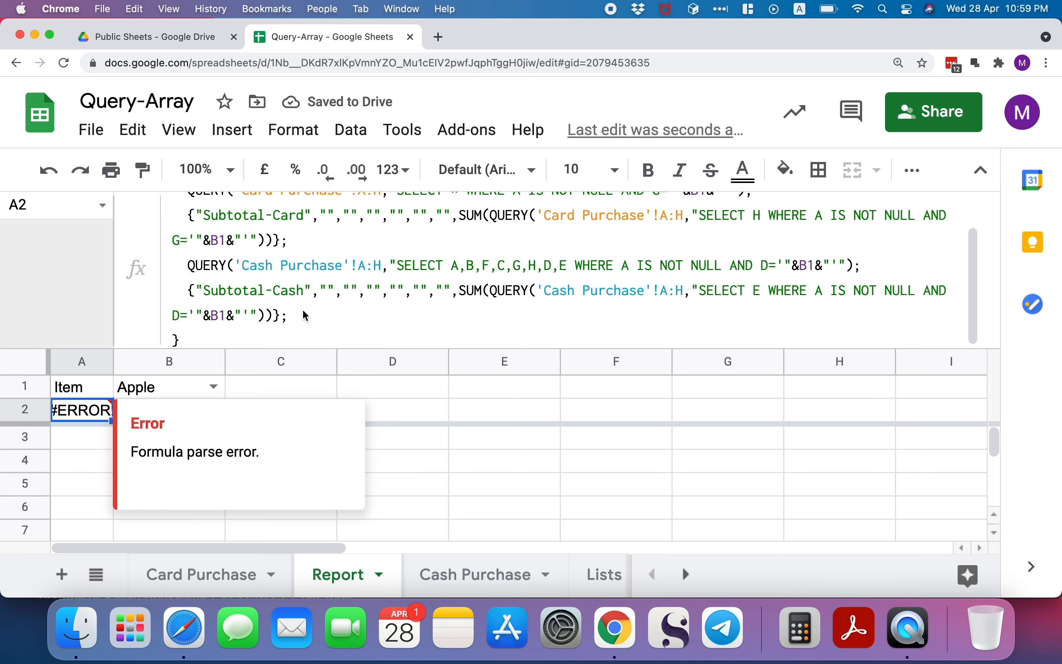
click(303, 313)
click(286, 315)
key(BackSpace)
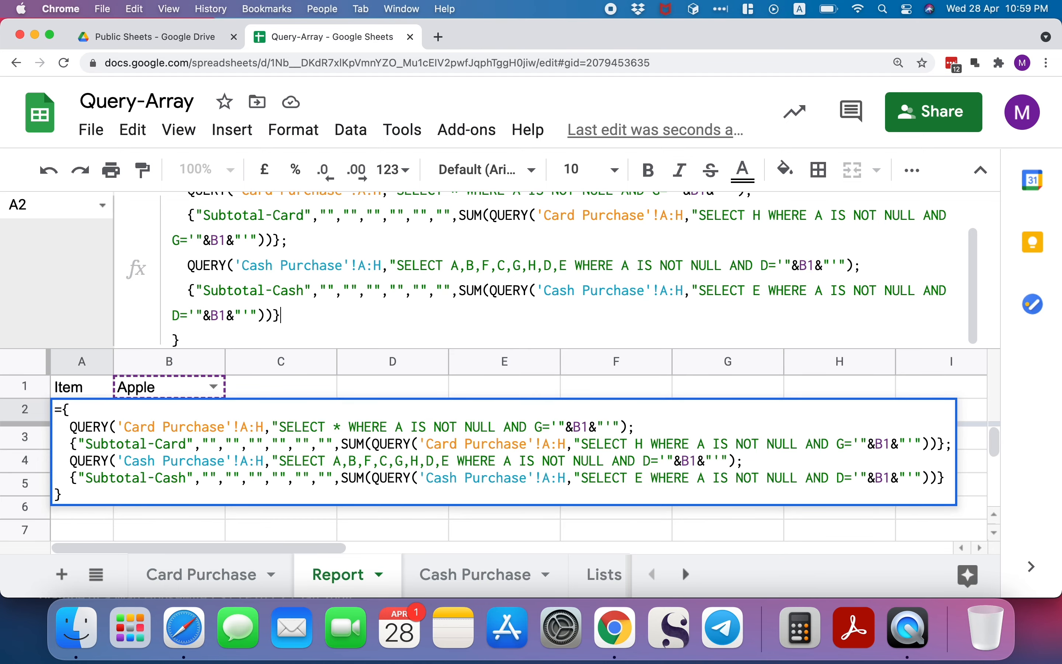
key(Return)
Step: Check the report down to the Subtotal-Cash row, reducing the formula bar's height to see more rows
scroll(270, 475, down, 5)
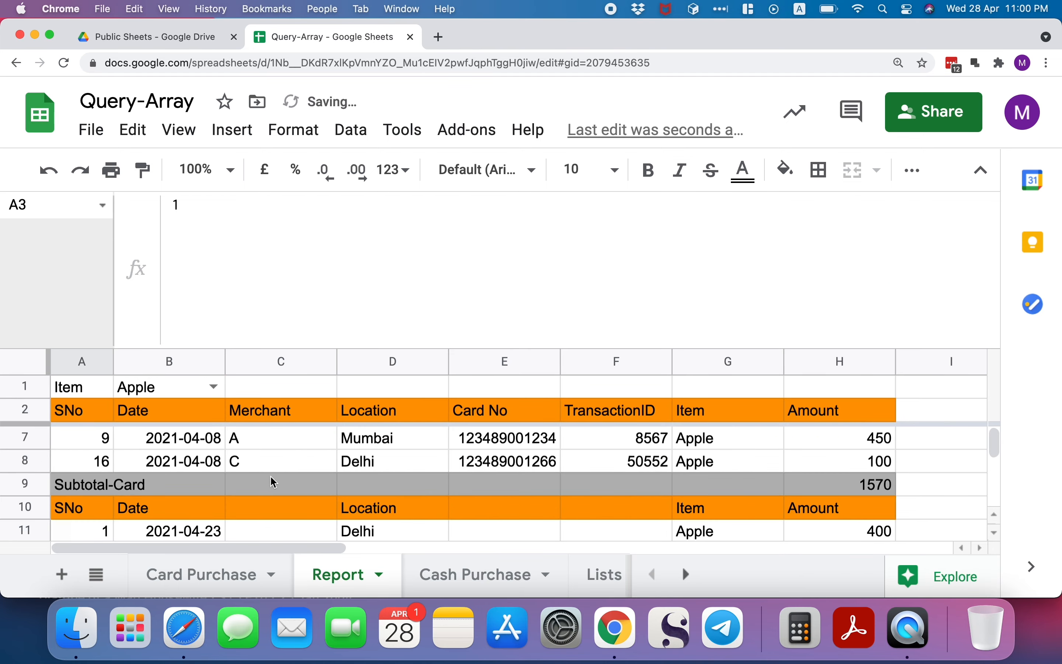
scroll(269, 475, down, 2)
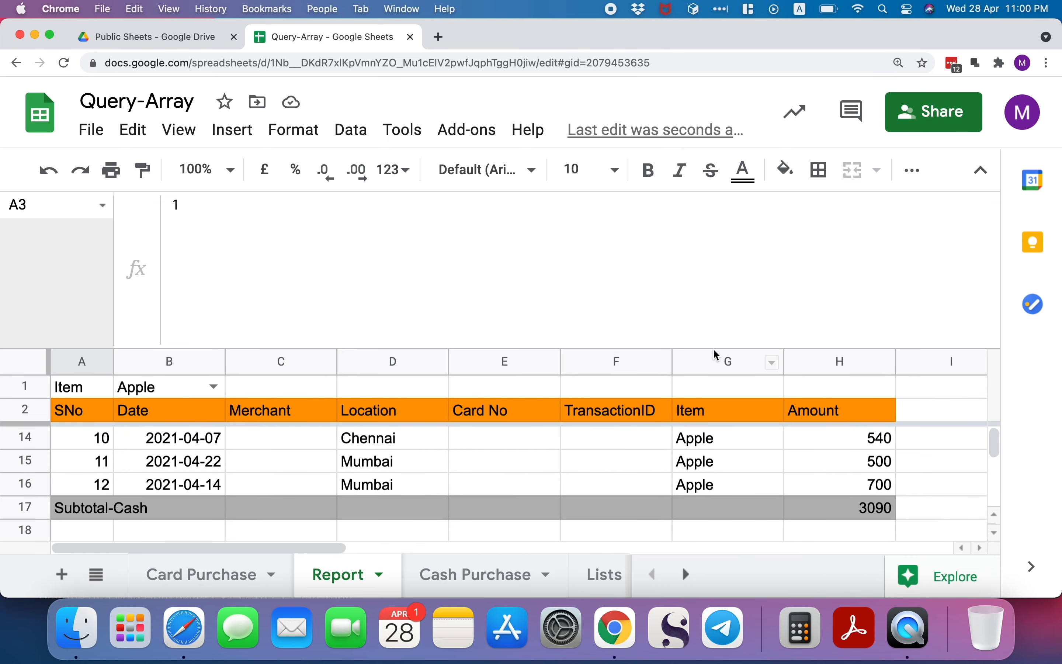
drag(717, 346, 718, 290)
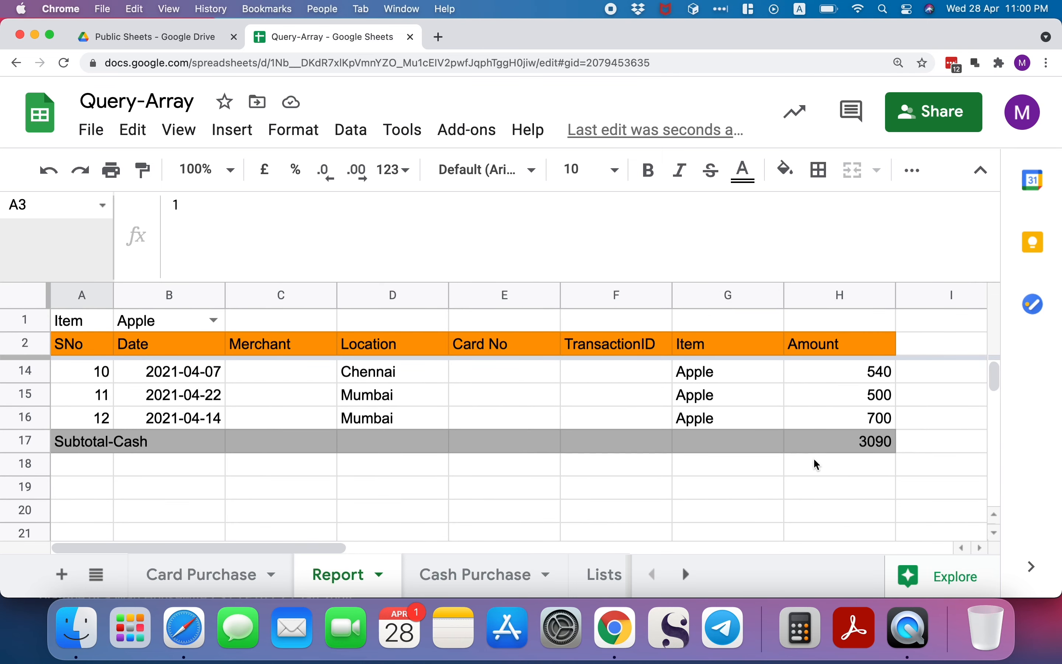
click(831, 460)
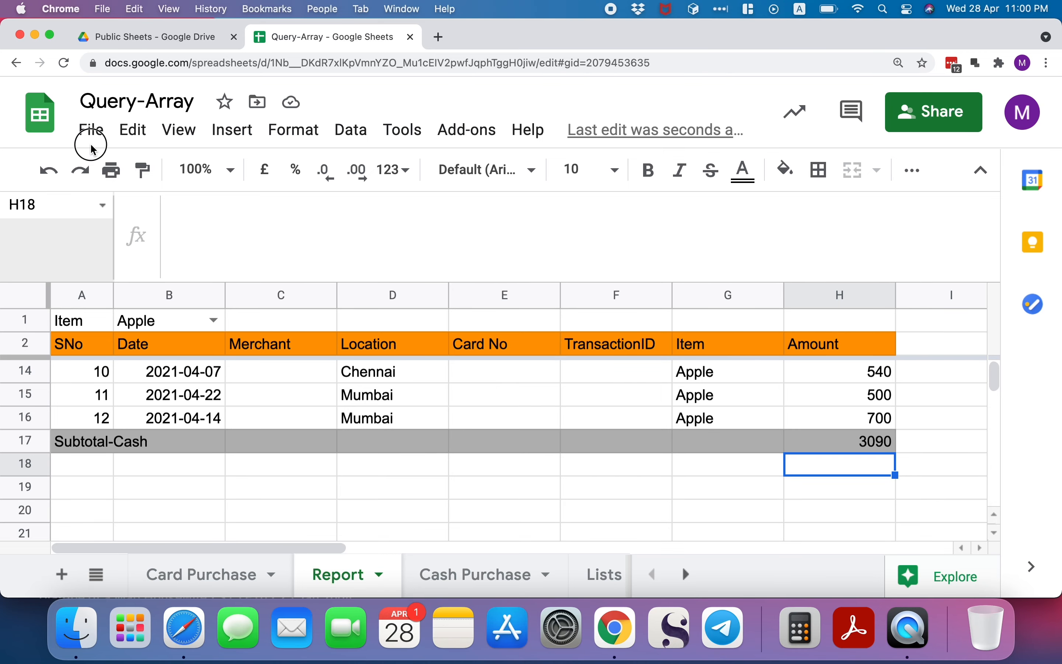
Step: Filter the version history to named versions only and restore the spreadsheet to the version named "Final"
click(102, 128)
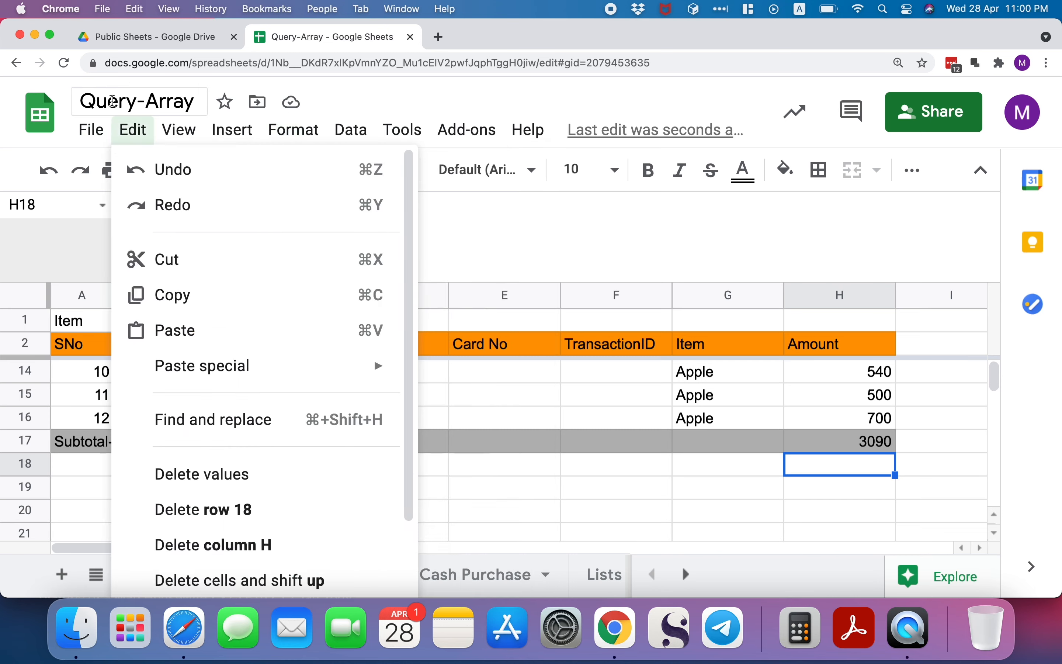
mouse_move(206, 491)
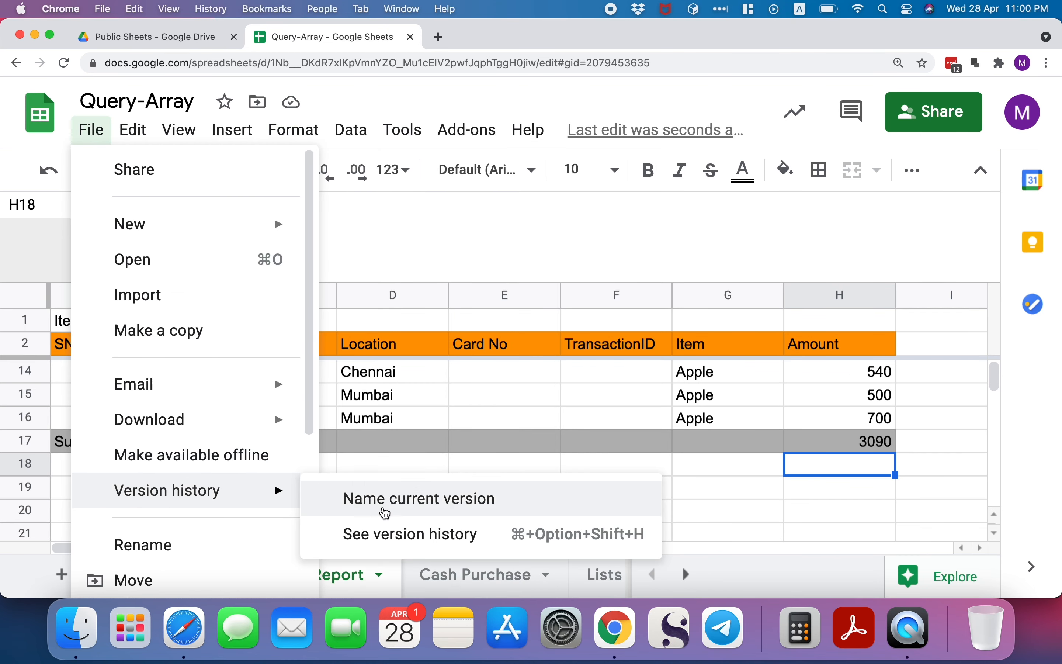
click(383, 546)
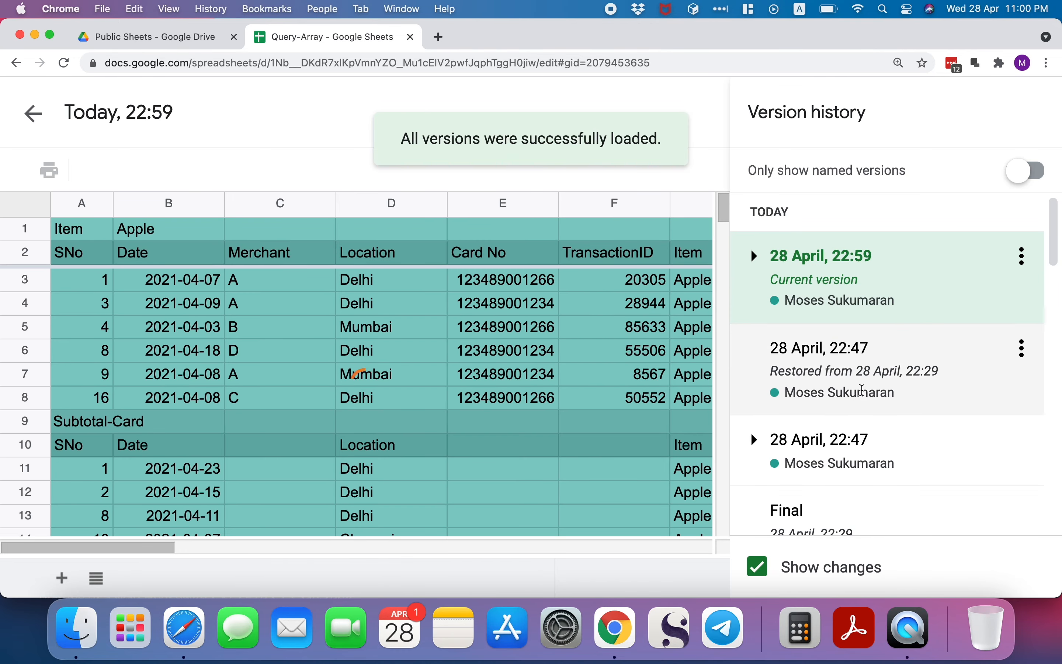
click(1039, 169)
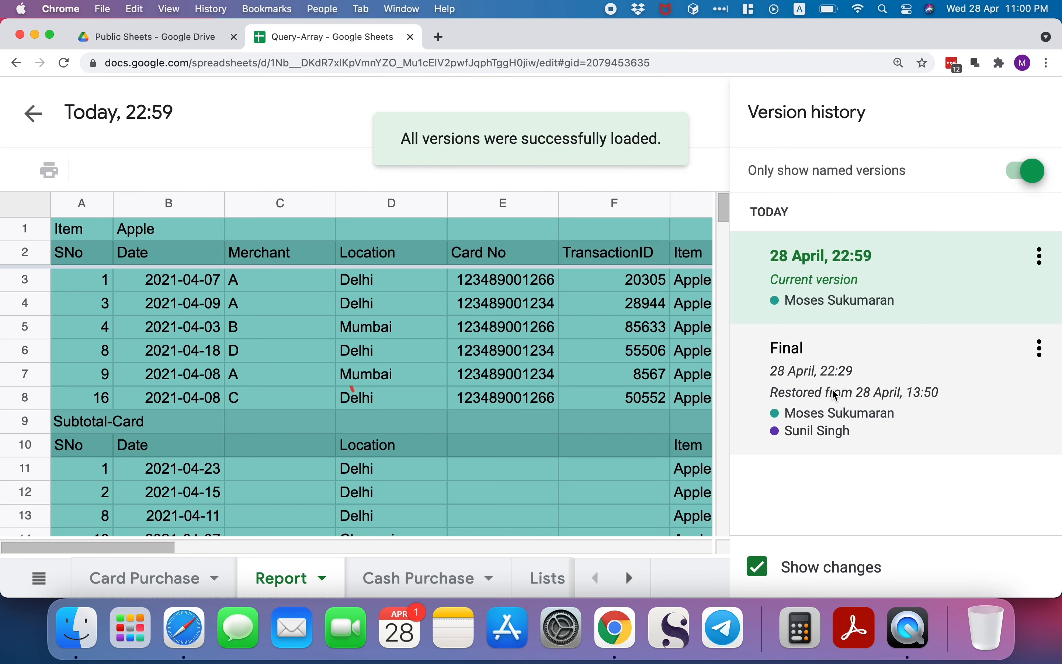
click(818, 402)
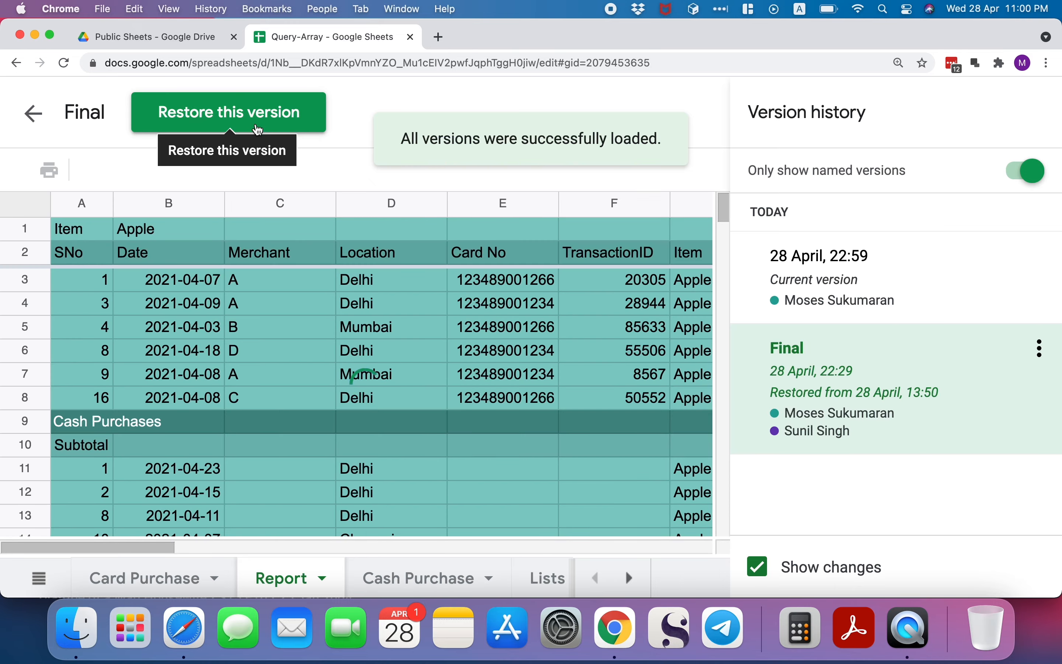
click(259, 130)
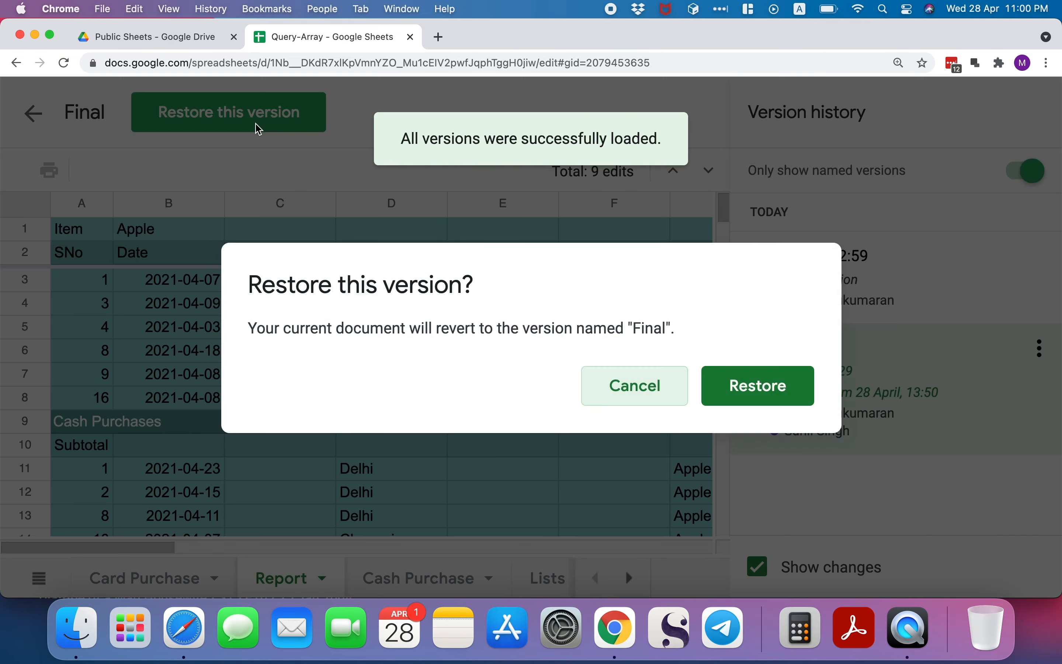
click(741, 392)
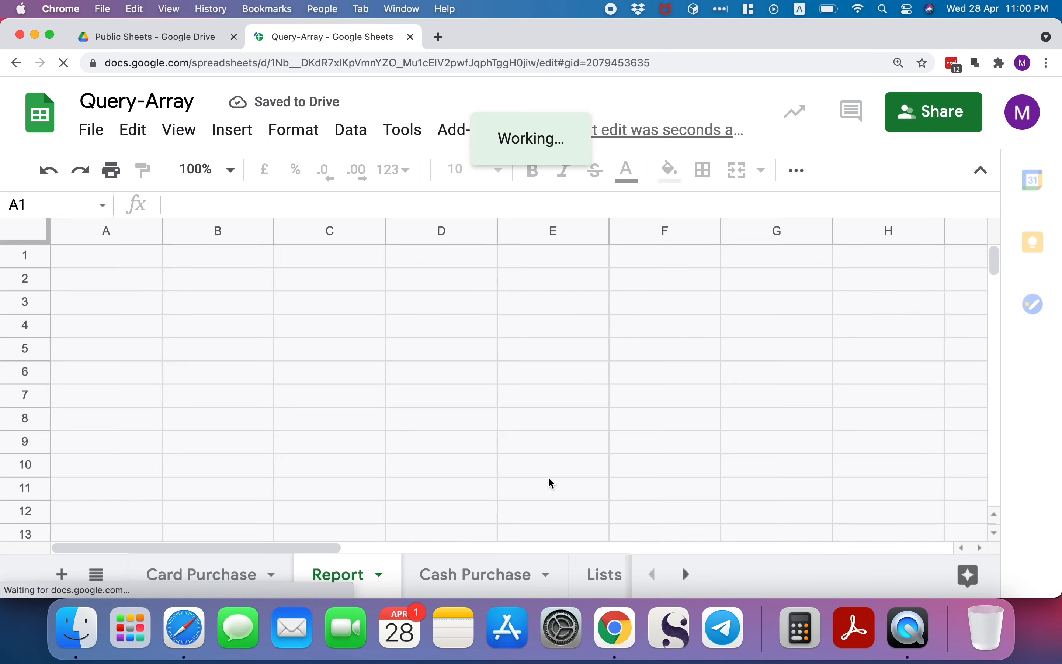
Step: Examine the Subtotal and Total rows at the end of the restored report, and the card purchase section above
scroll(550, 478, down, 5)
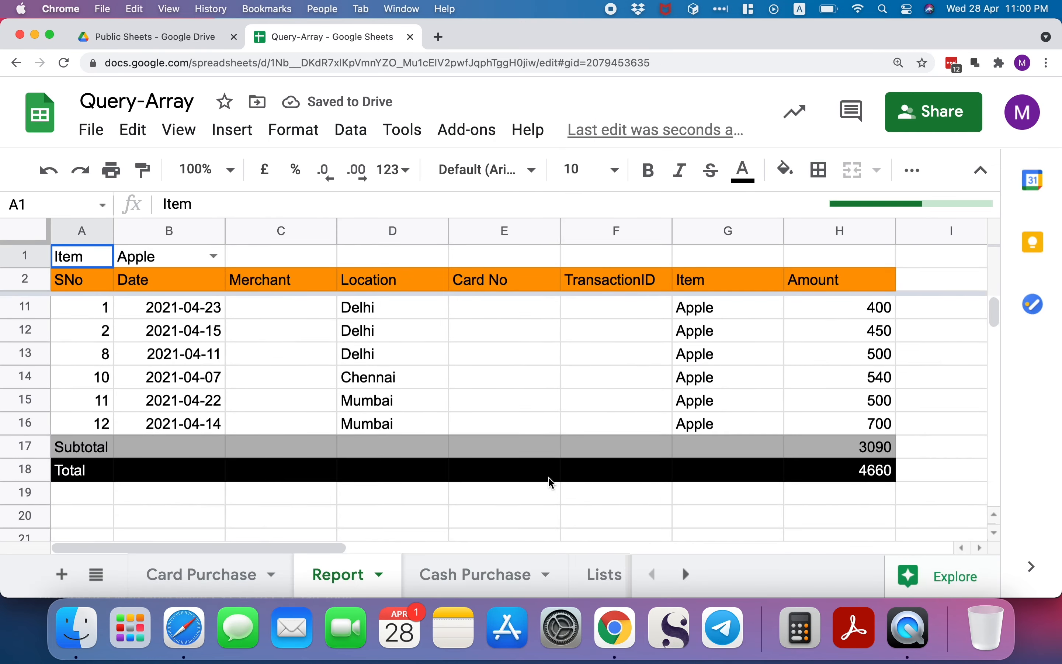
click(836, 473)
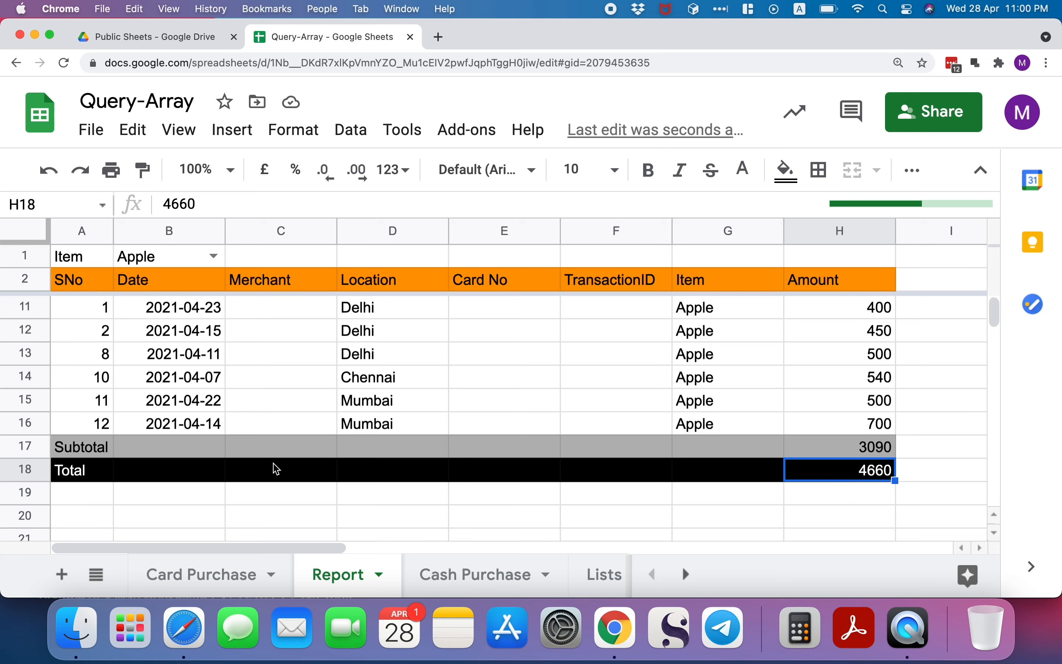
click(65, 457)
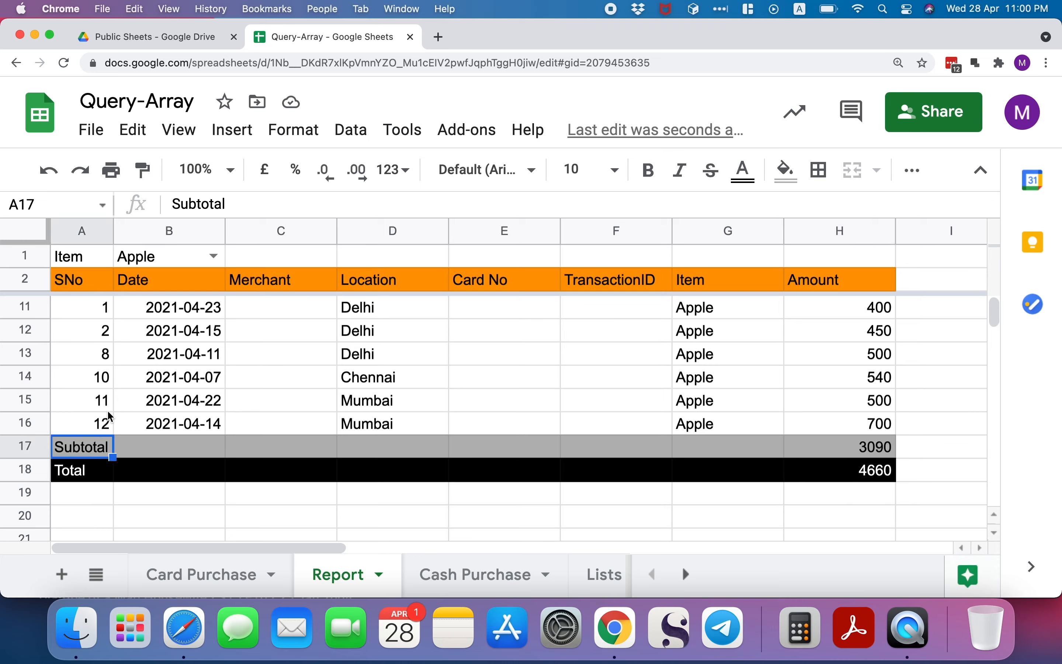
click(73, 468)
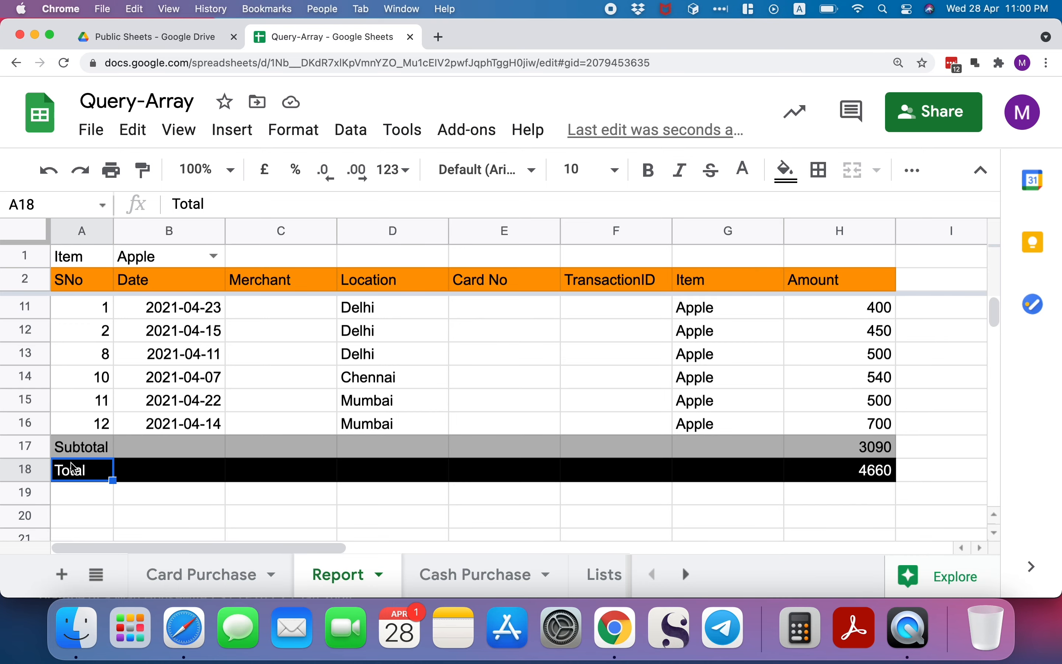
scroll(245, 403, up, 3)
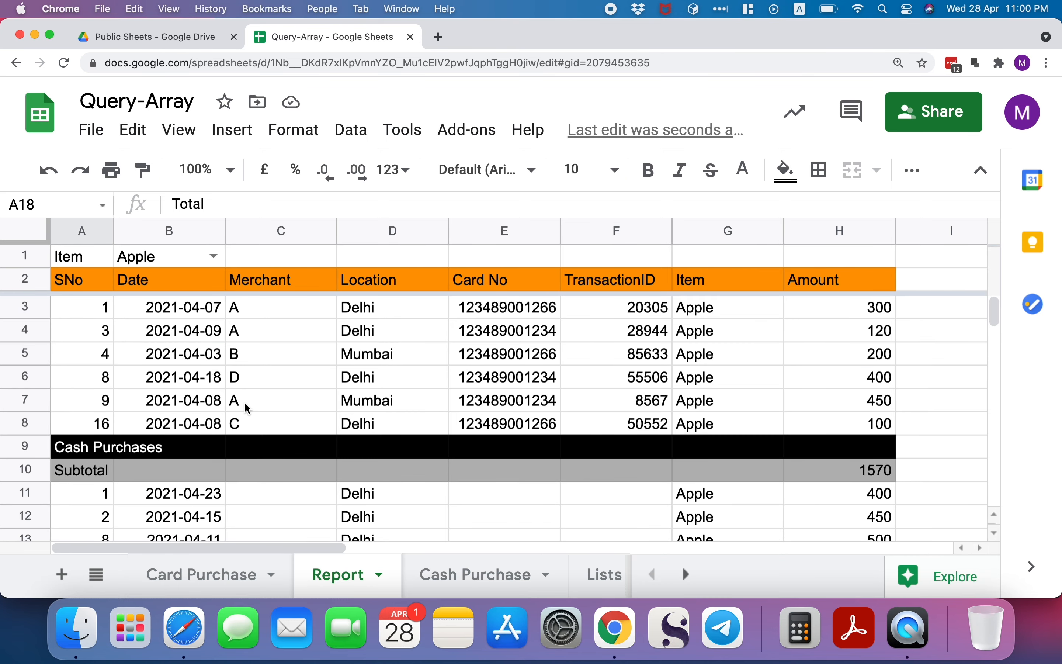